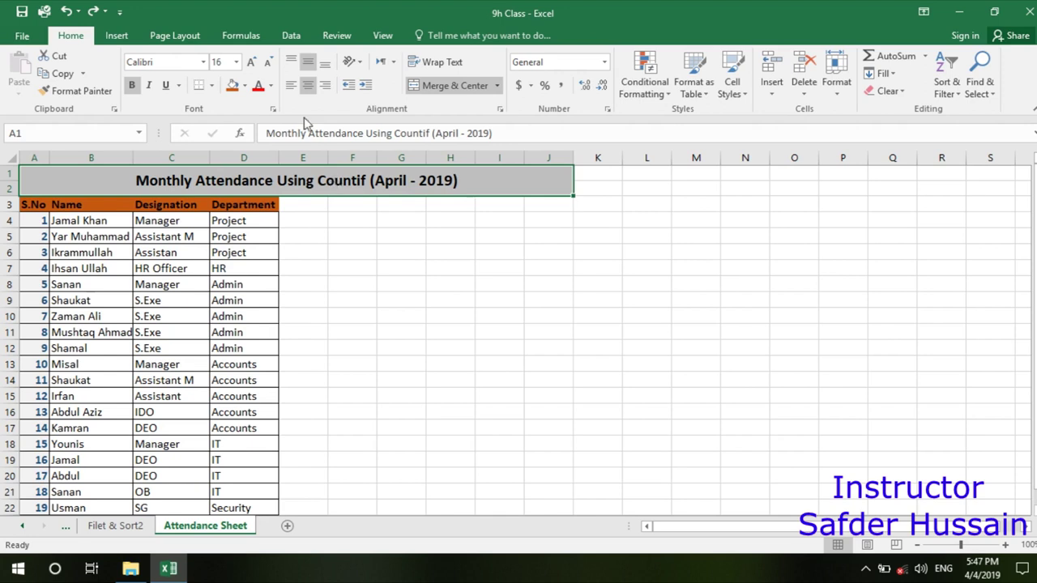
Unmerge the title so it sits left-aligned in A1.
double_click(324, 182)
left_click_drag(307, 256, 324, 243)
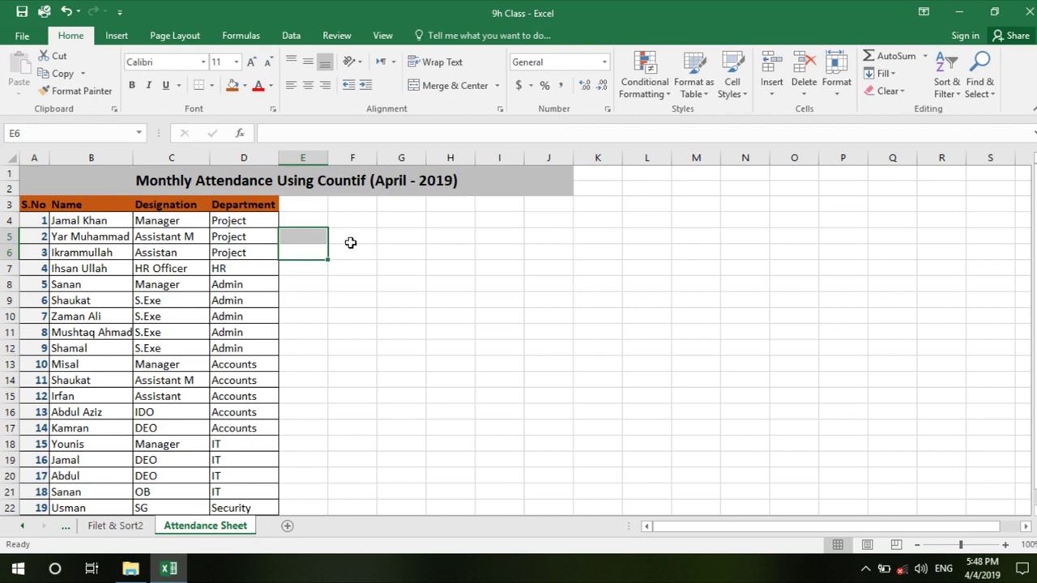
left_click(122, 182)
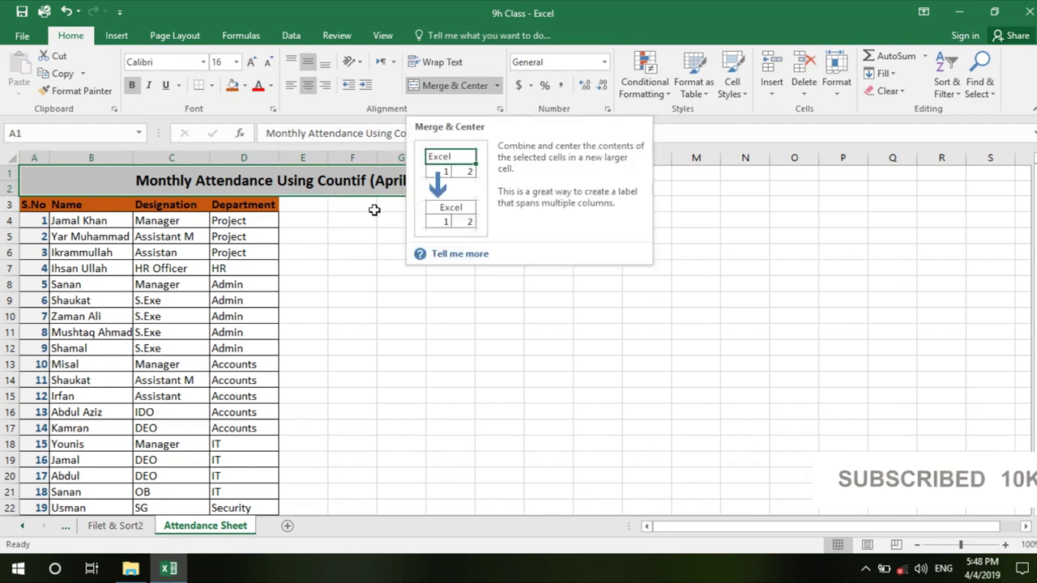
left_click(292, 208)
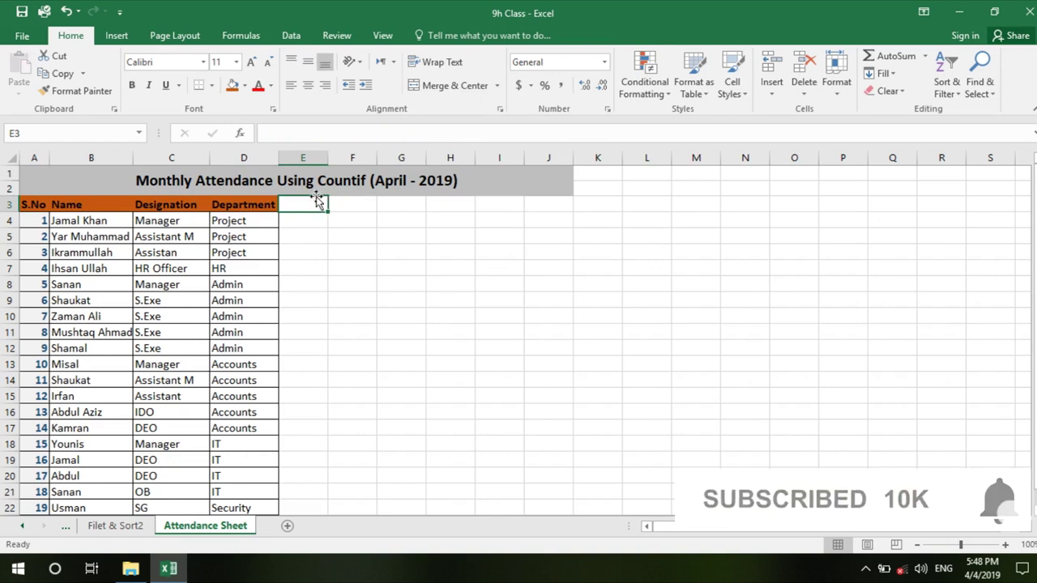
left_click(454, 176)
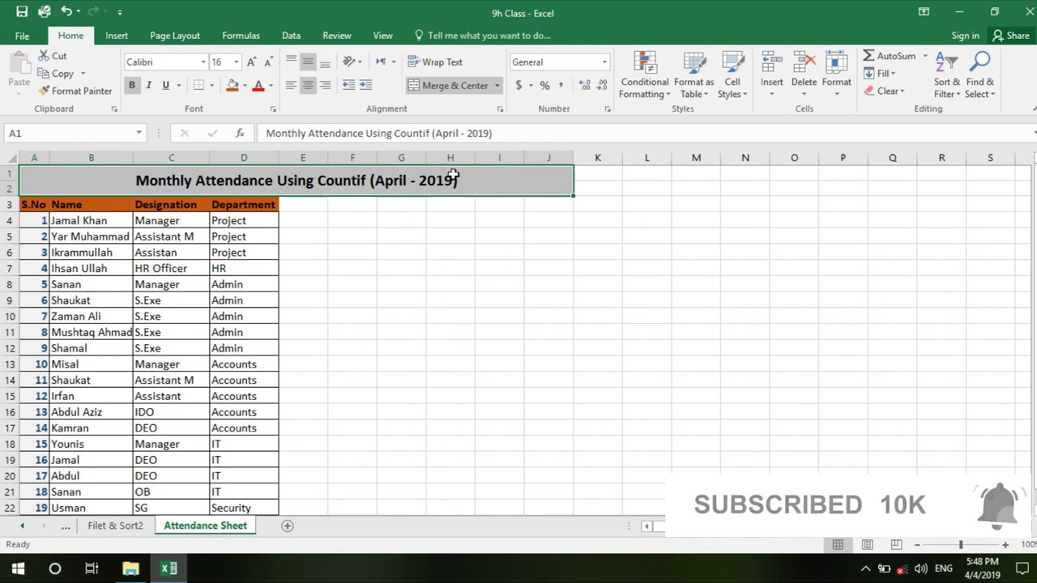
left_click(456, 86)
Enter 1 in E3 and fill day numbers 1 to 30 across row 3 to AH3.
left_click(310, 205)
type("1")
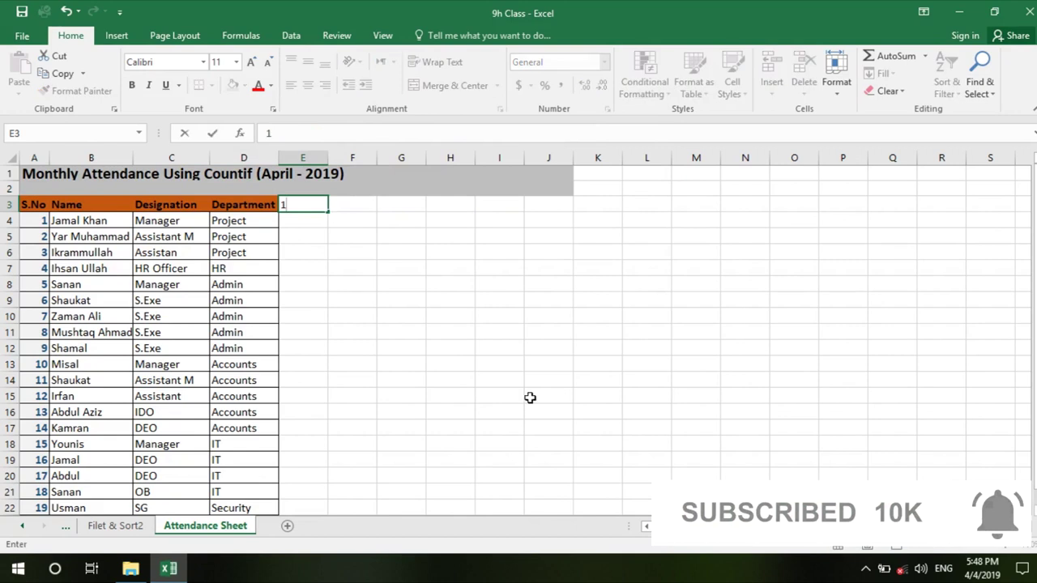
left_click(984, 572)
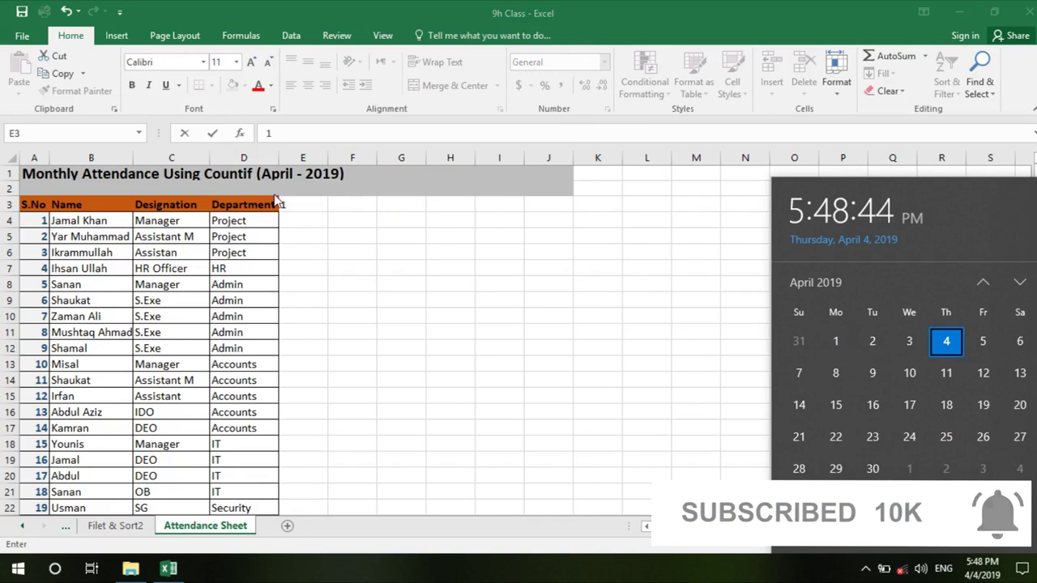
left_click(293, 206)
left_click(322, 204)
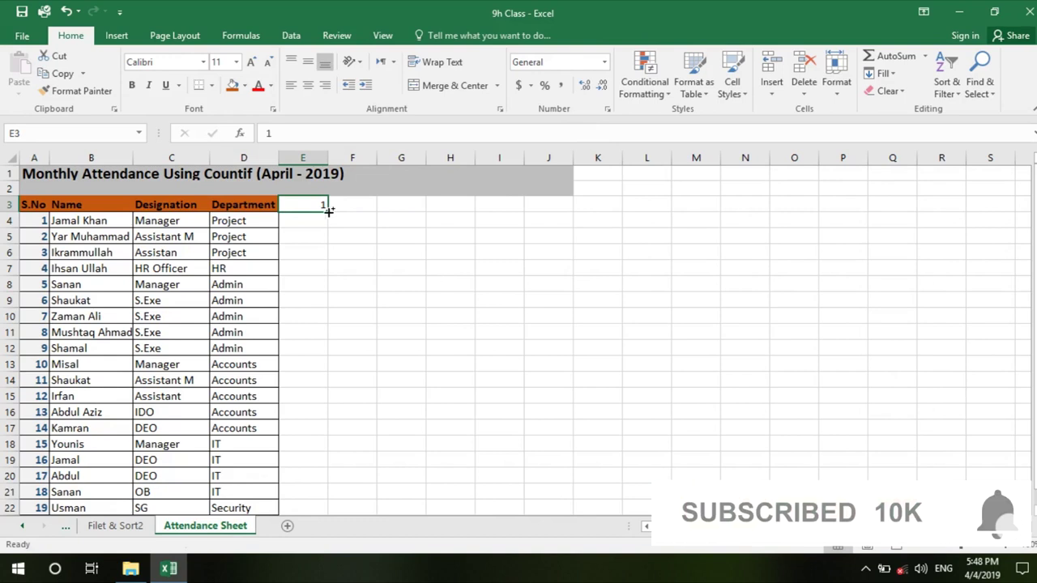
left_click_drag(329, 210, 725, 209)
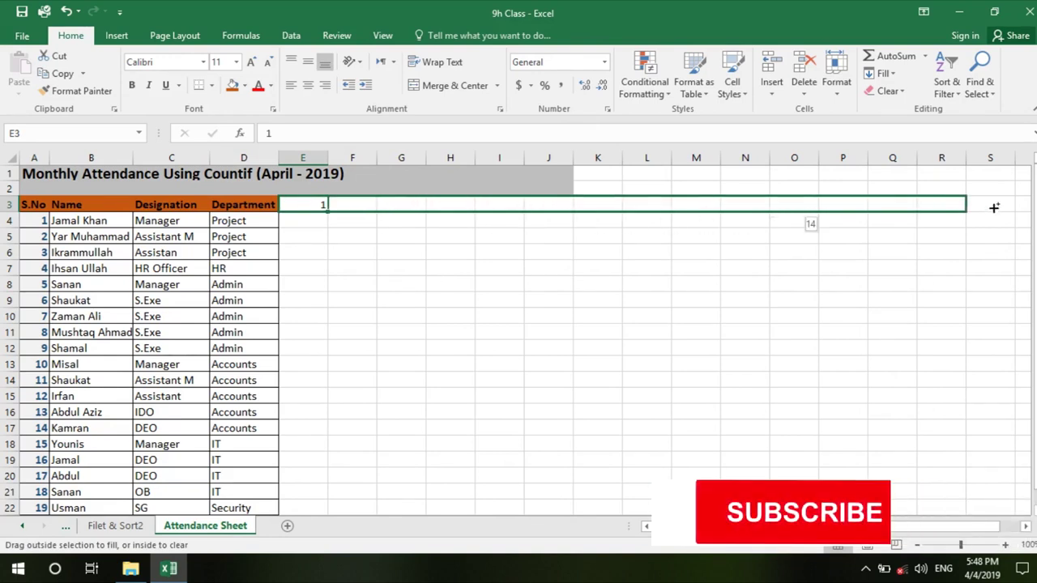
mouse_move(725, 209)
left_mouse_down()
mouse_move(1013, 208)
mouse_move(901, 203)
left_mouse_up()
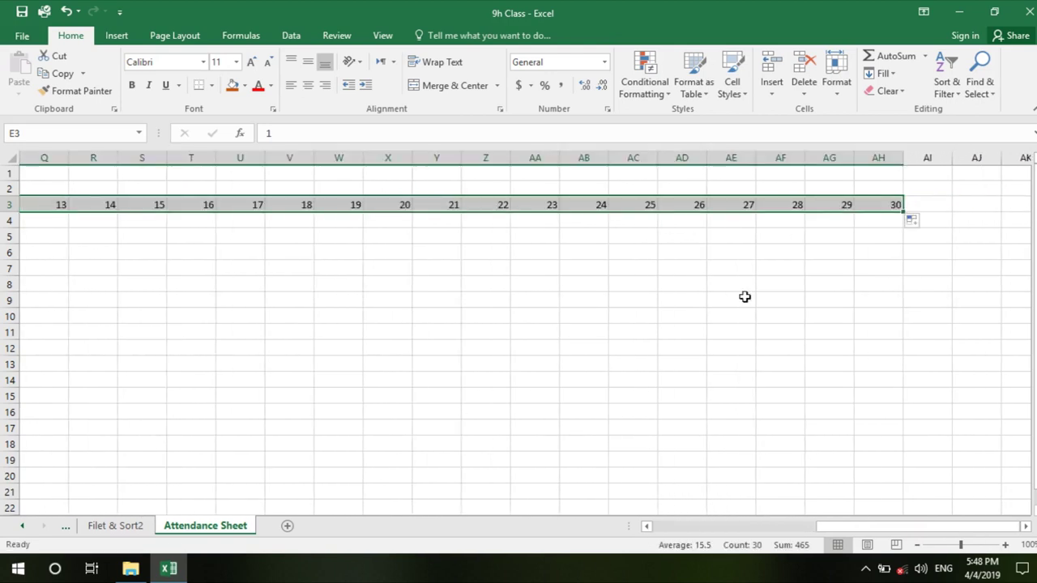
left_click_drag(866, 528, 703, 526)
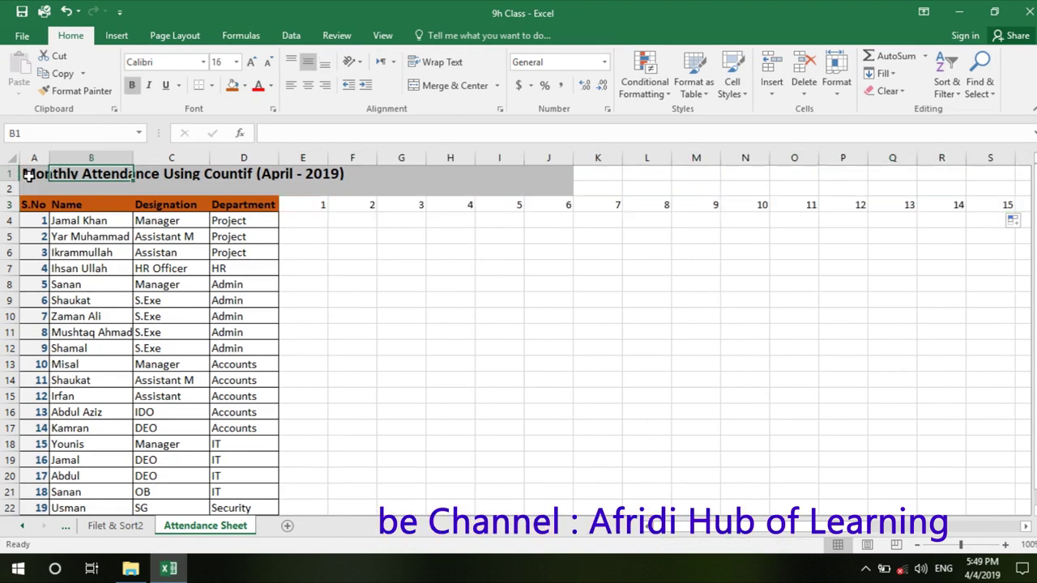
Merge and centre the title over A1:J2, then narrow column E to about 4.43.
left_click_drag(26, 175, 537, 188)
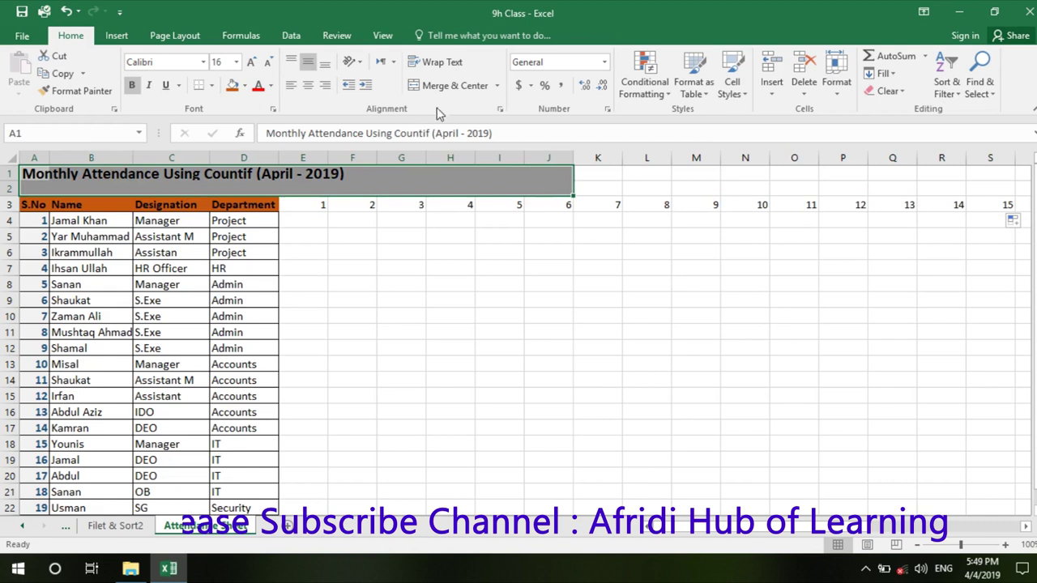
left_click(456, 88)
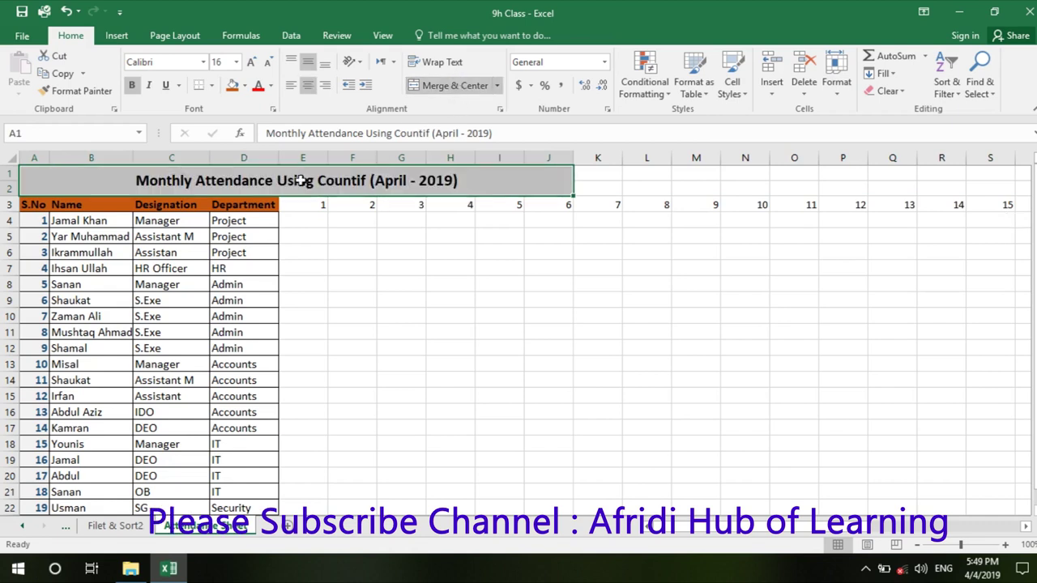
left_click(312, 225)
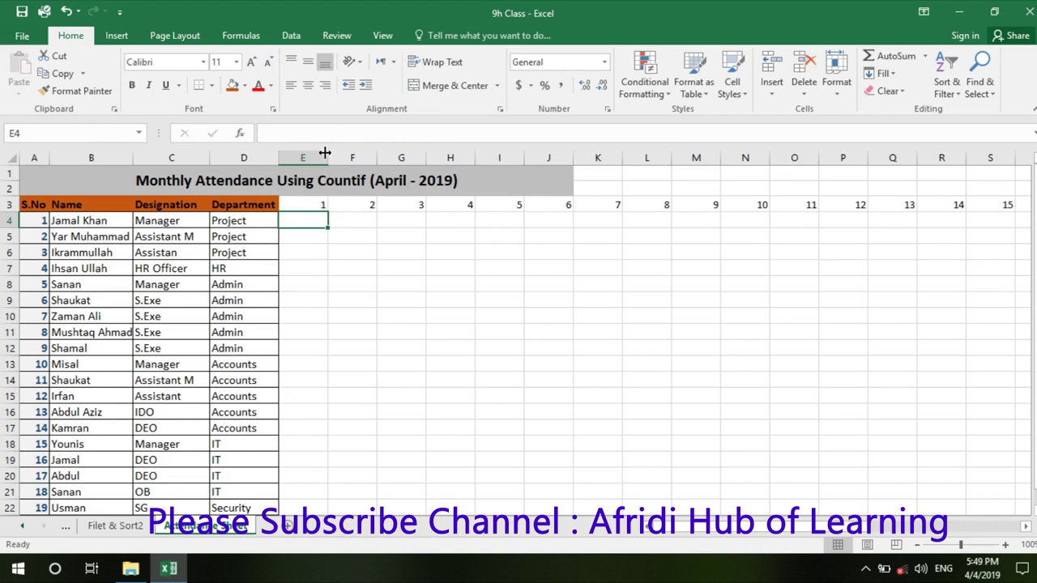
left_click_drag(326, 153, 305, 159)
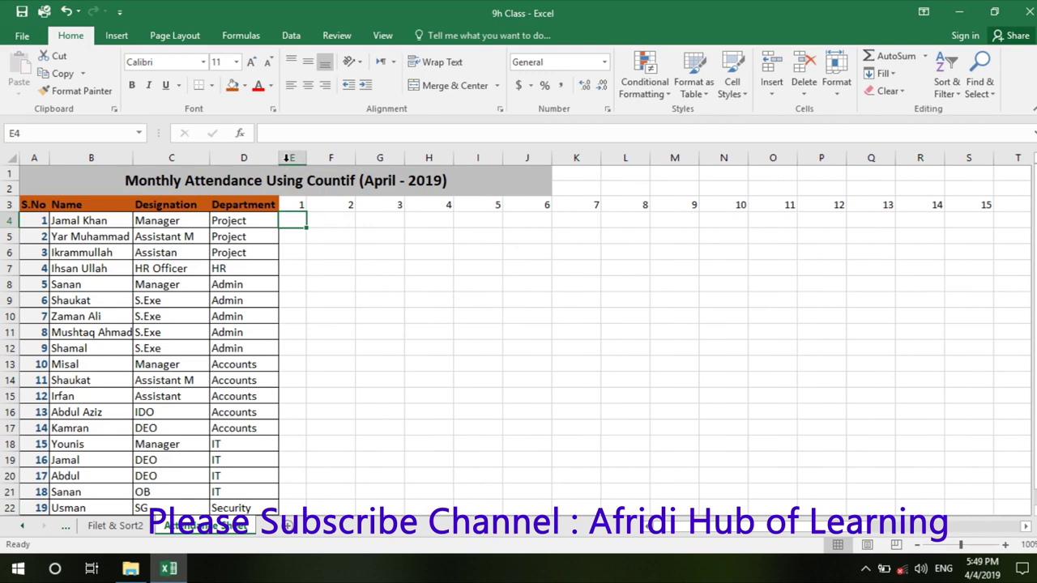
Paint column E's width onto columns F to N, dismiss the merged-cell error, and unmerge the title.
left_click(289, 157)
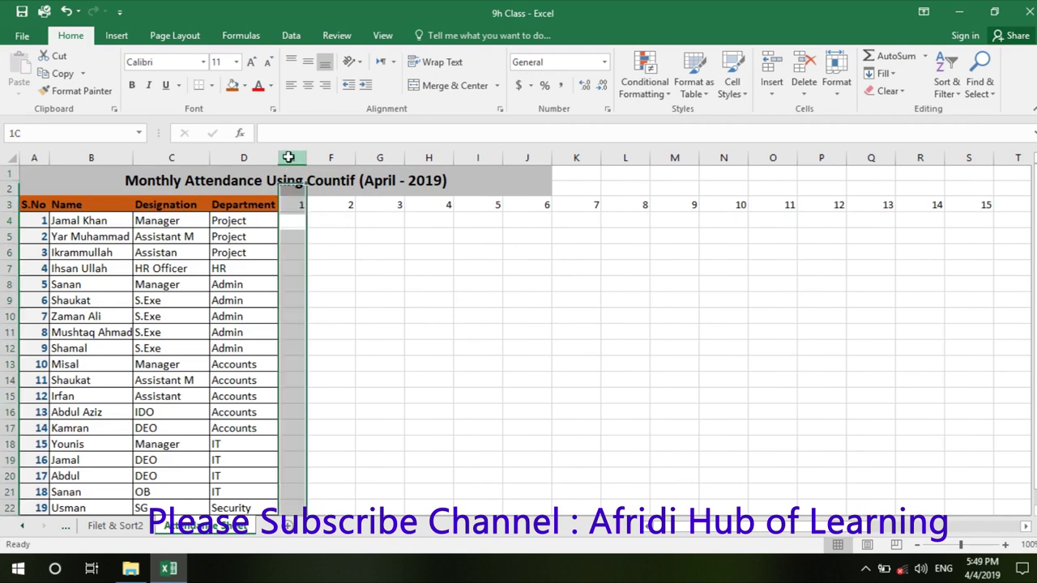
left_click(79, 93)
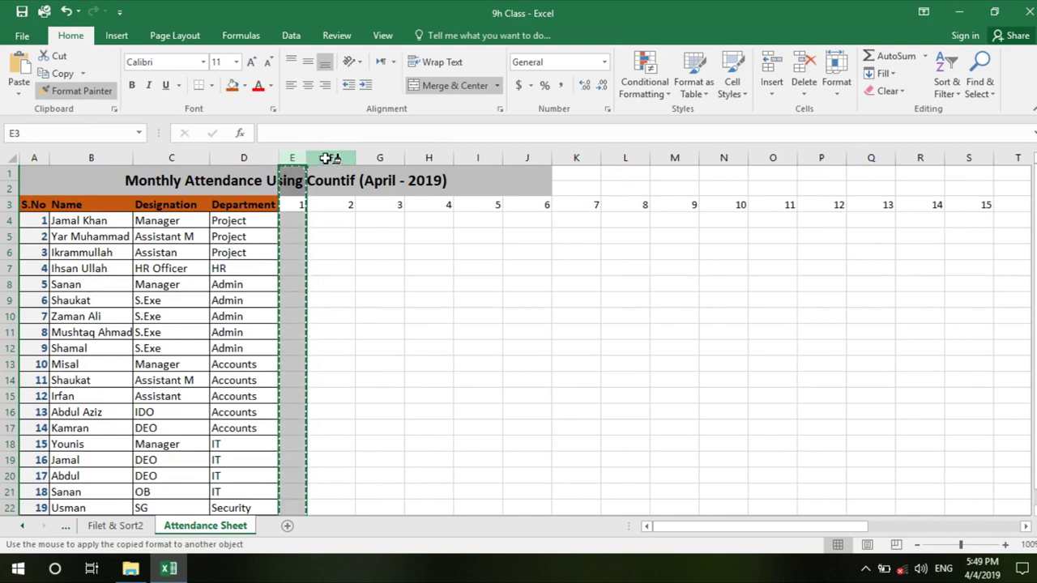
left_click_drag(327, 157, 702, 150)
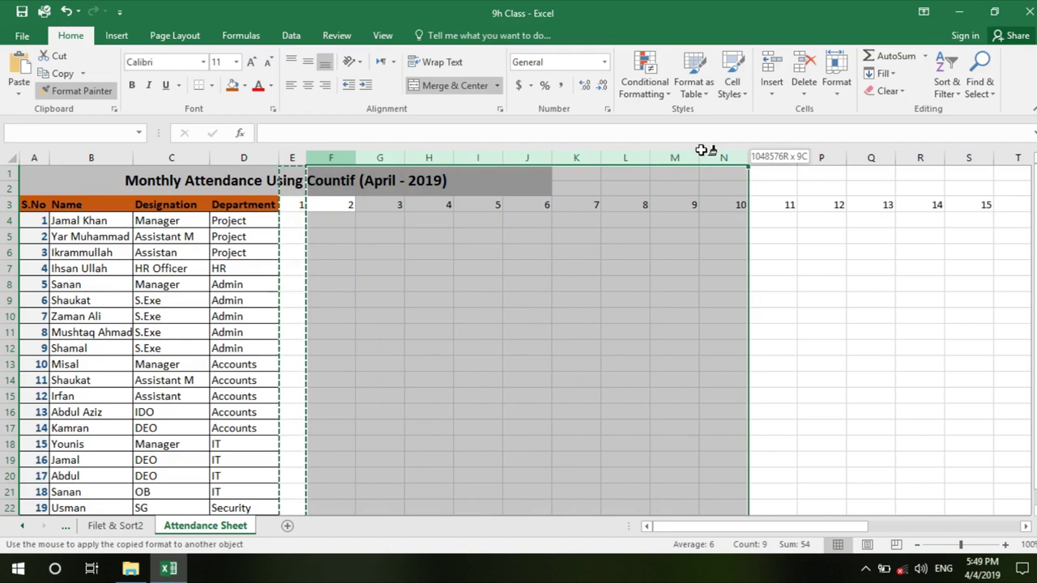
left_click_drag(701, 149, 702, 150)
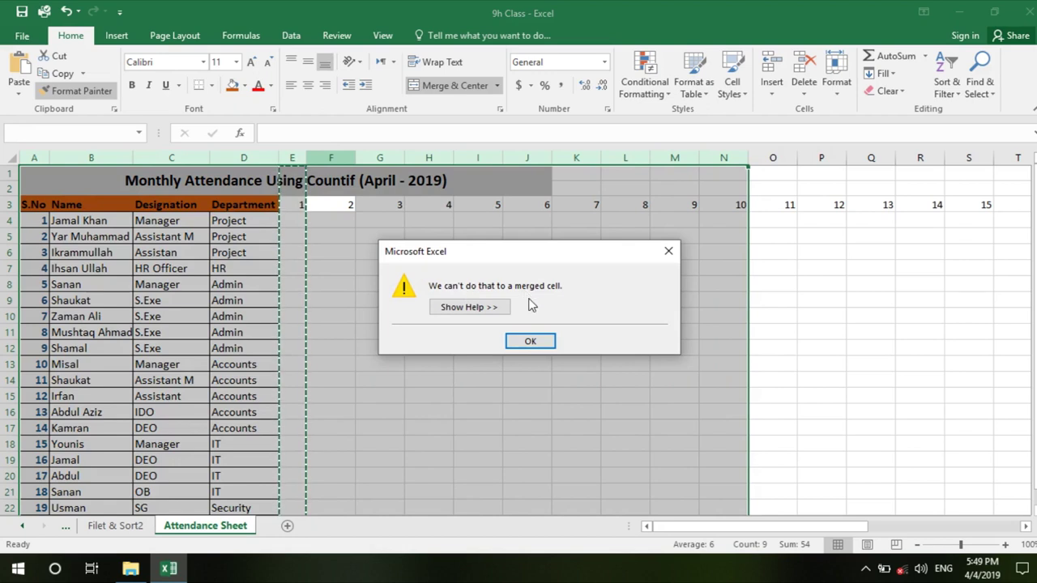
left_click(531, 343)
left_click(223, 186)
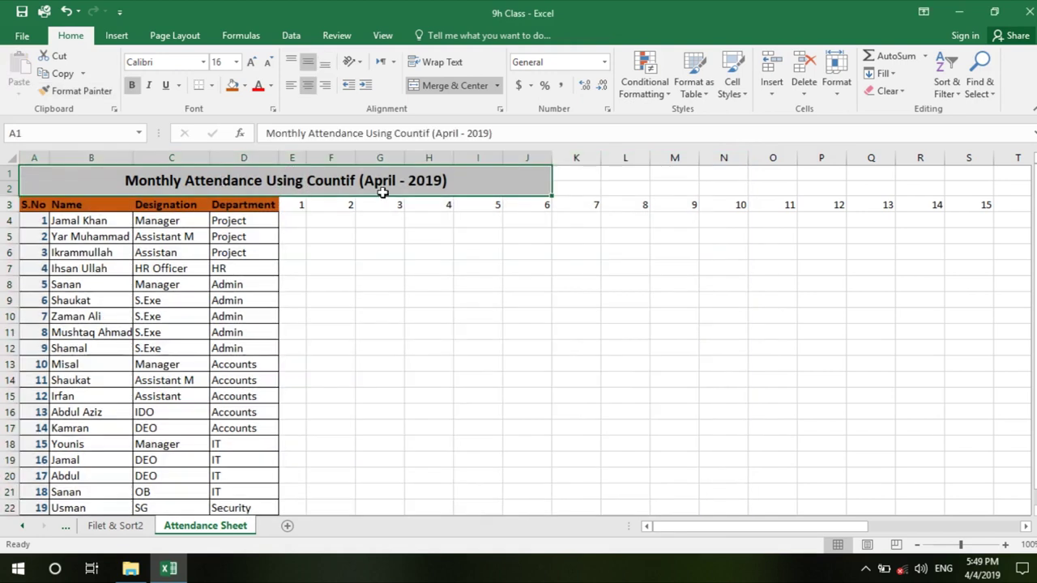
left_click(456, 86)
left_click(300, 209)
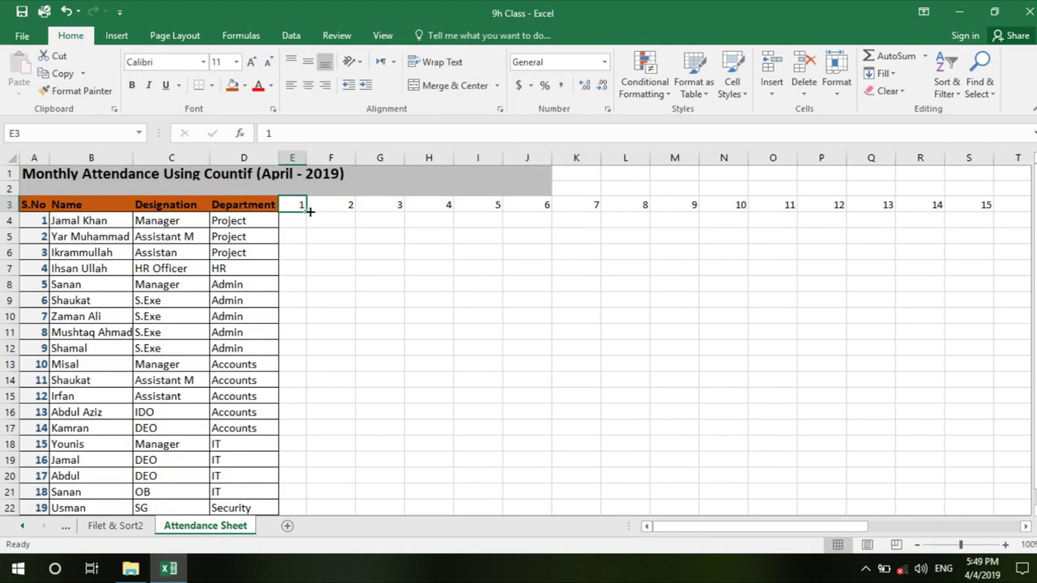
Copy column E's width across the day columns with Format Painter.
left_click(294, 150)
left_click(67, 92)
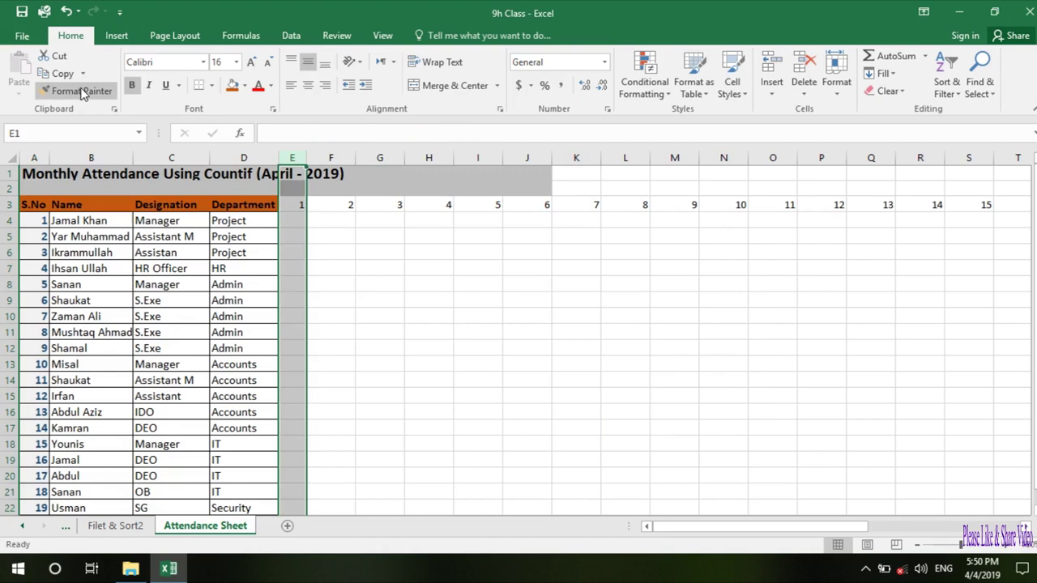
left_click(68, 91)
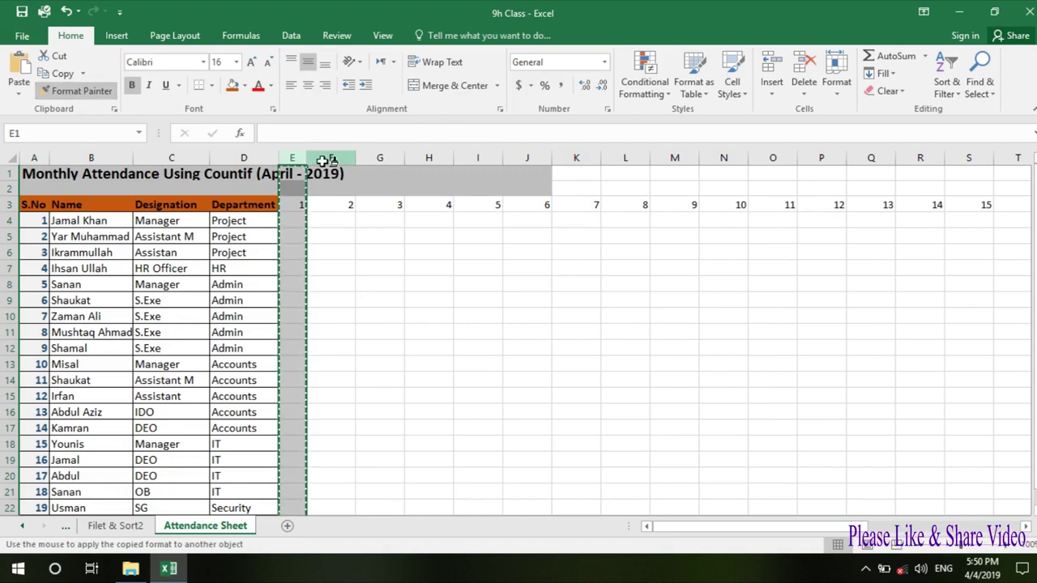
left_click(331, 157)
mouse_move(332, 157)
left_mouse_down()
mouse_move(1003, 157)
mouse_move(939, 155)
left_mouse_up()
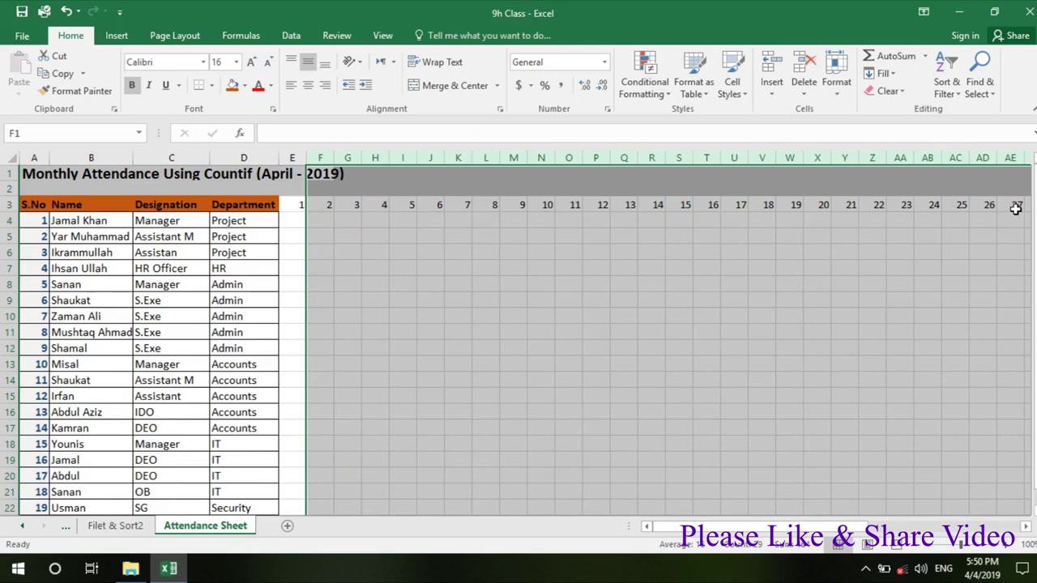
left_click(498, 252)
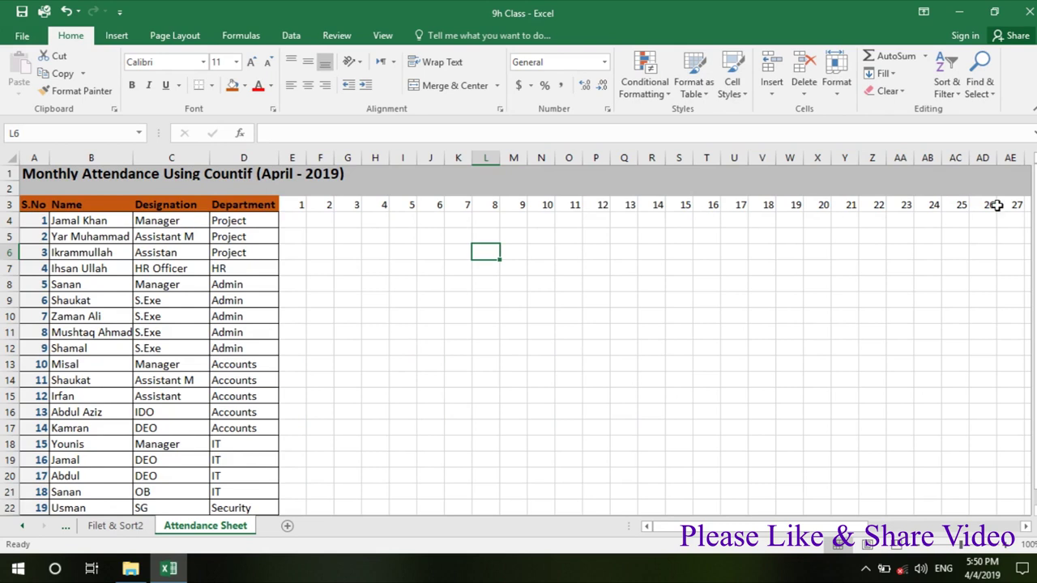
Narrow column E further and apply its width to columns F through AH.
left_click_drag(307, 159, 296, 159)
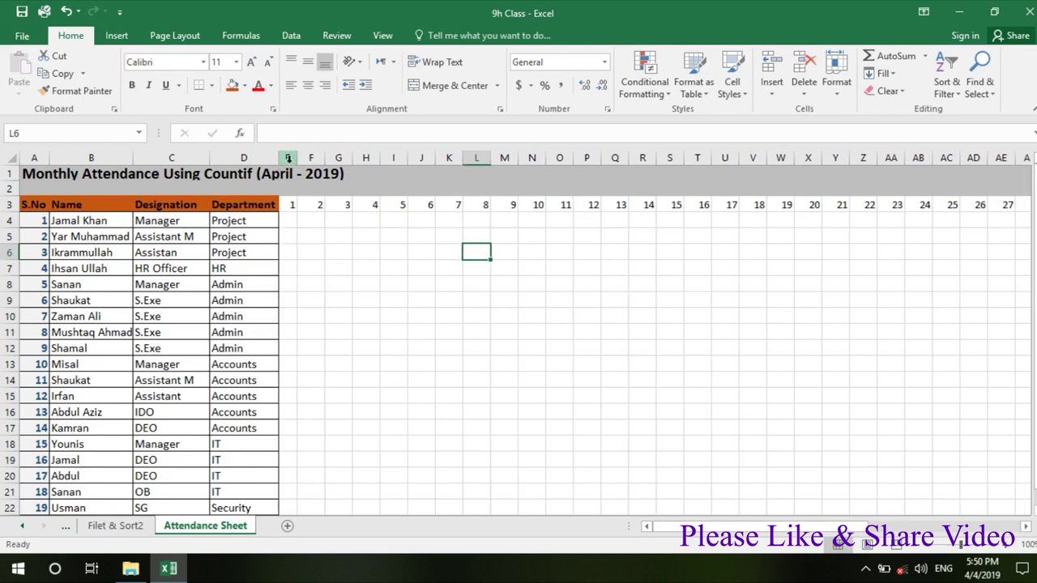
left_click(288, 158)
left_click(77, 91)
left_click_drag(309, 158, 915, 158)
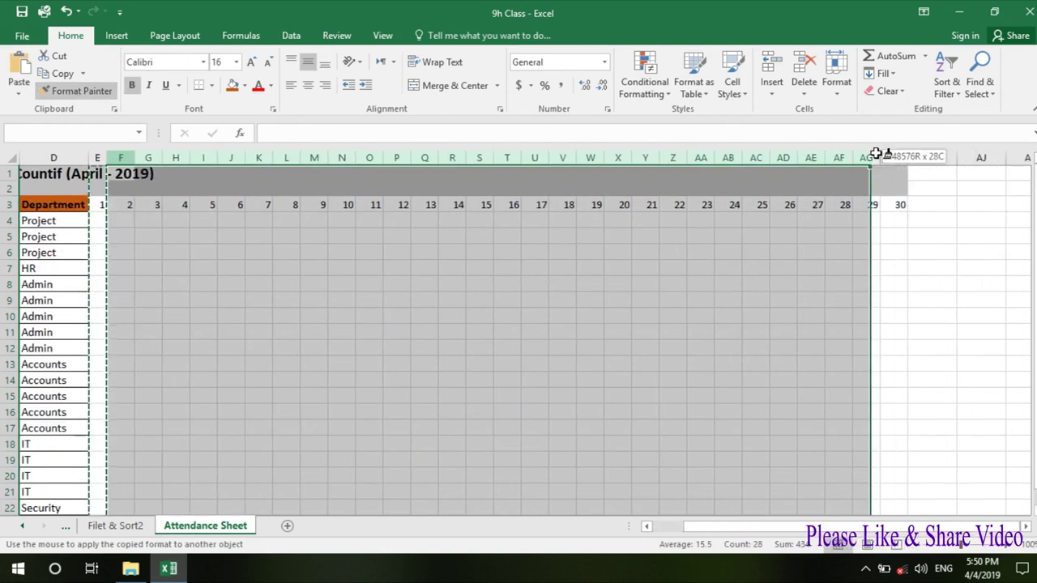
left_click_drag(915, 158, 891, 157)
left_click(468, 285)
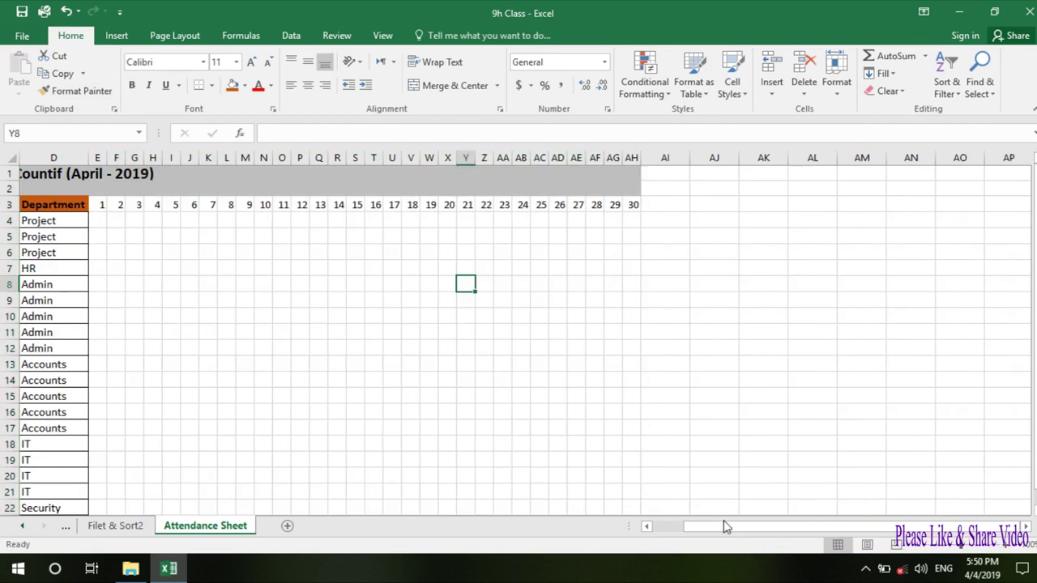
left_click_drag(737, 526, 578, 526)
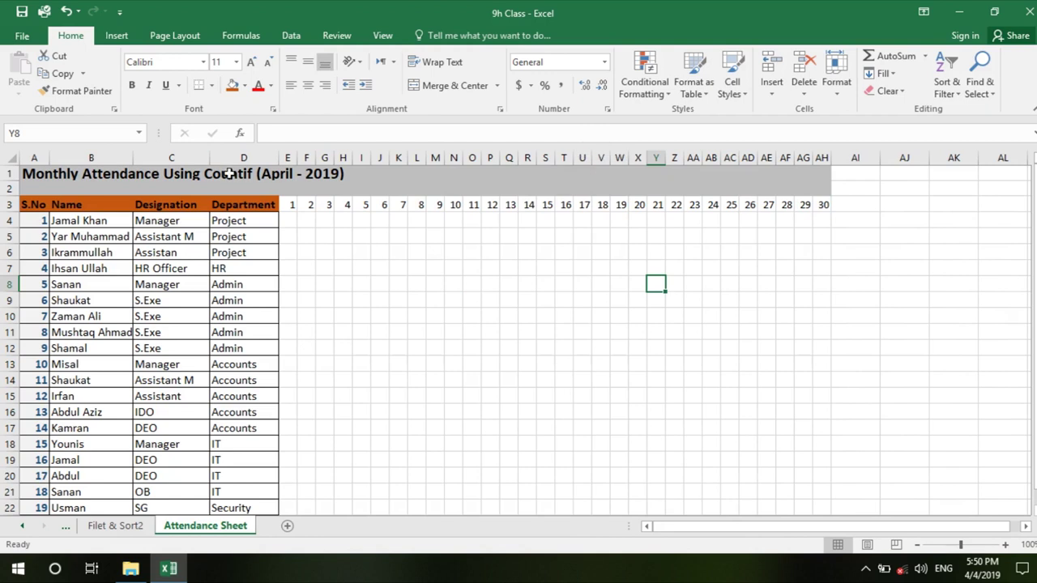
Merge and centre the title across A1:AH2.
left_click_drag(225, 180, 324, 188)
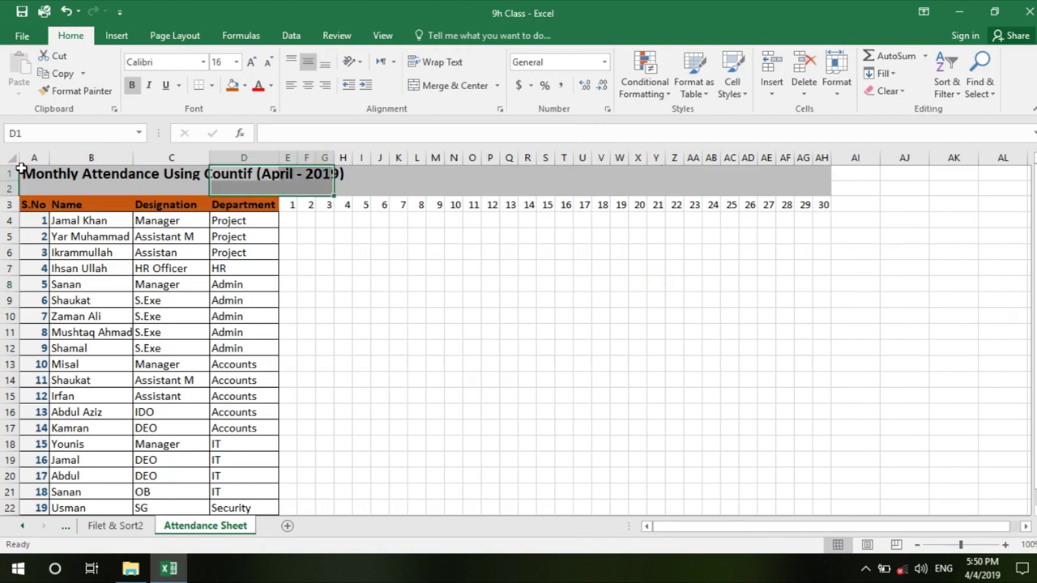
left_click_drag(34, 174, 818, 182)
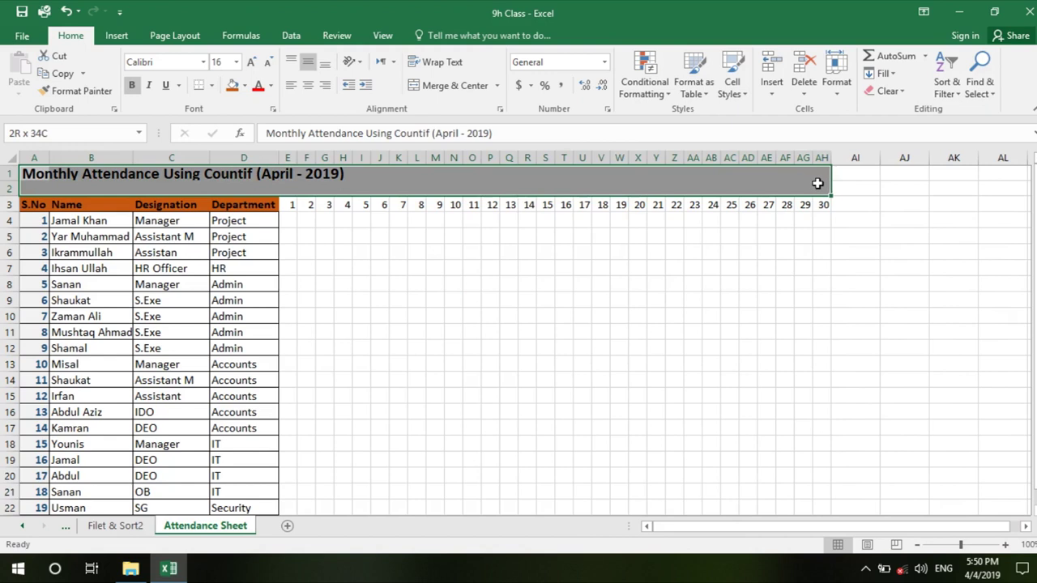
left_click(452, 87)
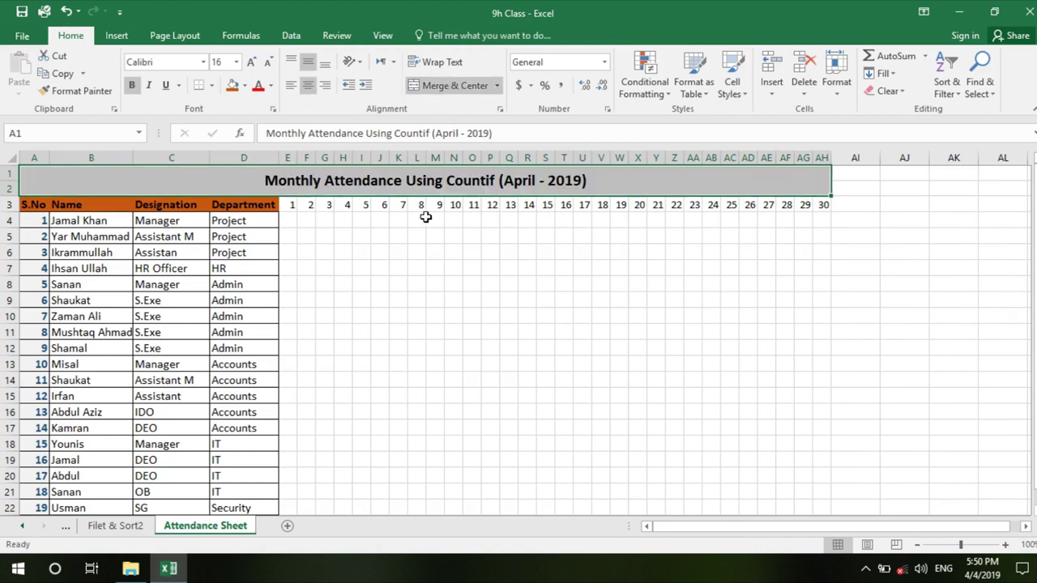
left_click_drag(430, 253, 430, 243)
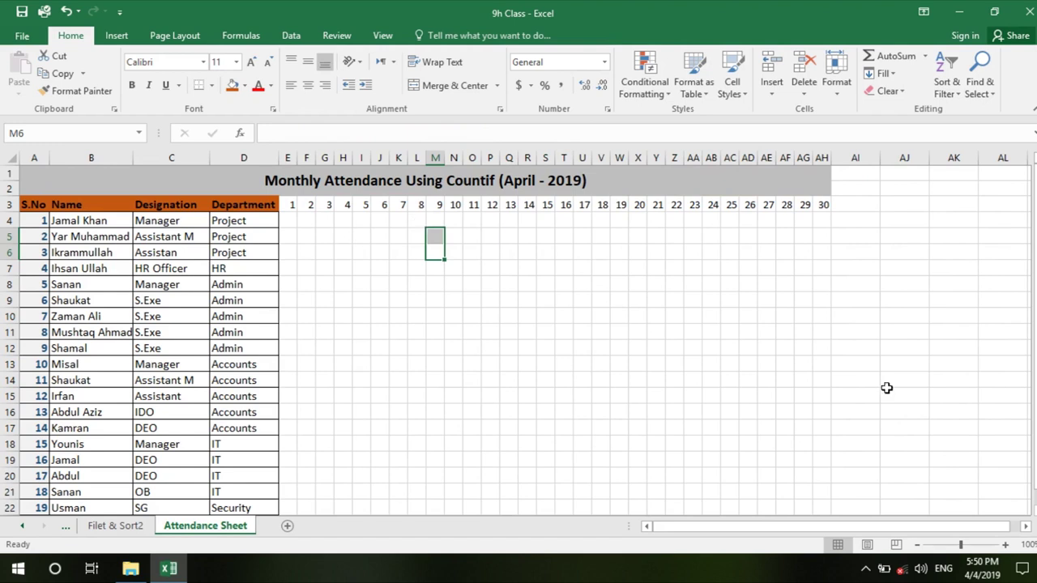
Check the calendar for April's weekends and enter Off for the first employee on day 6.
left_click(982, 569)
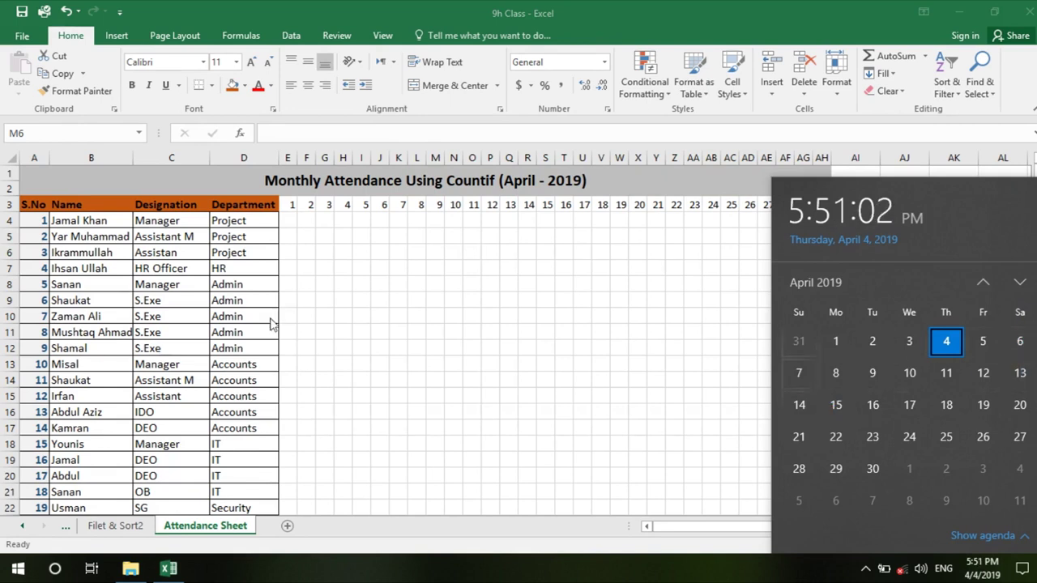
left_click(384, 248)
left_click(491, 207)
left_click(547, 207)
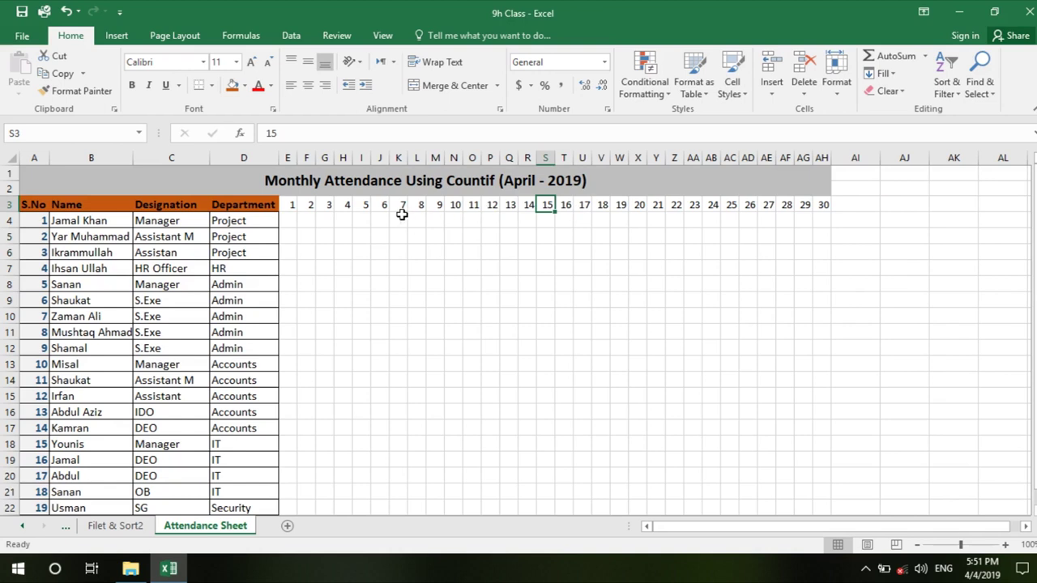
left_click(378, 220)
type("Off")
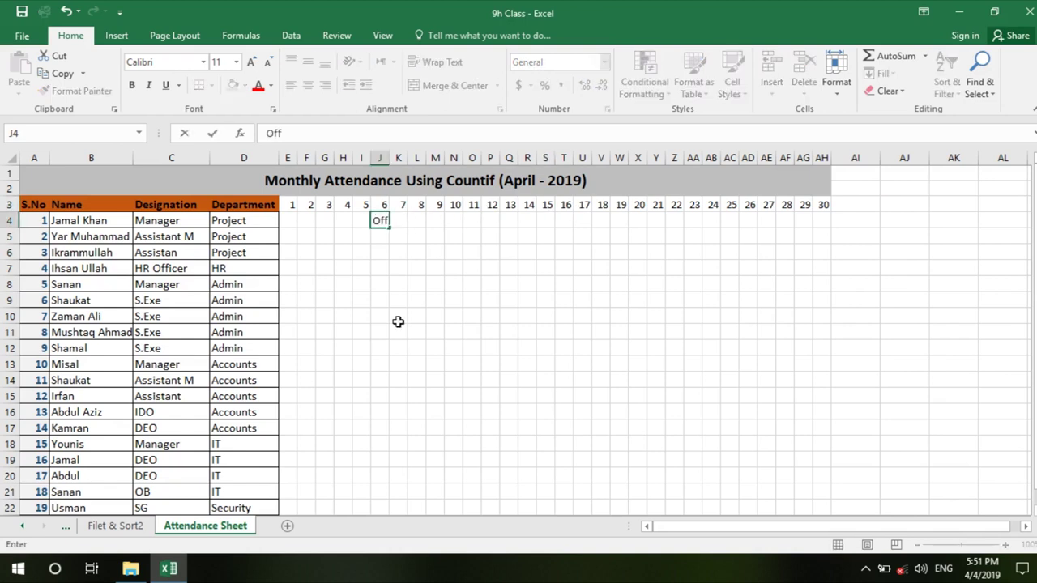
key("Return")
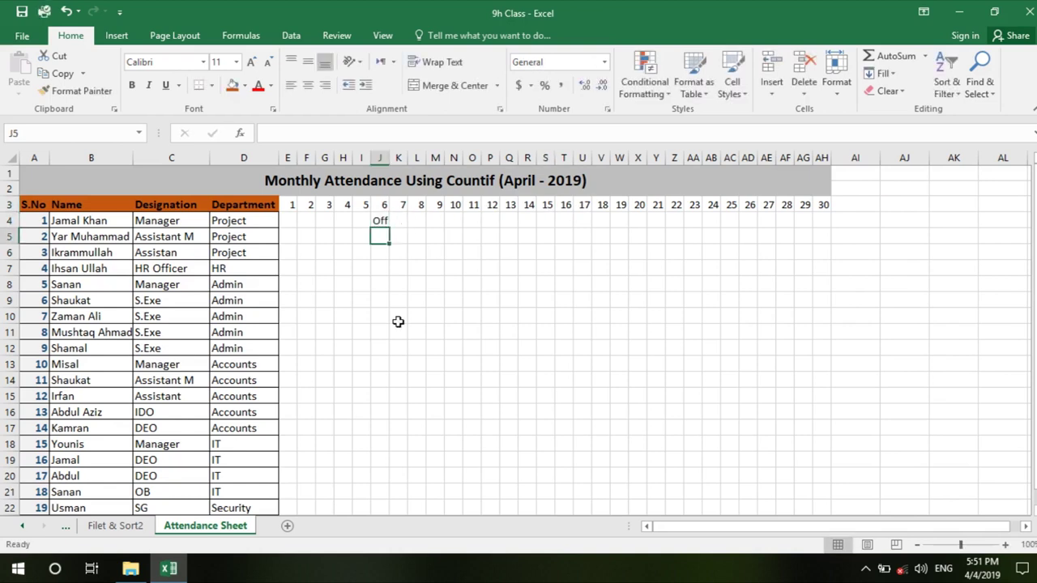
Fill Off down the day 6 and day 7 columns for all 20 employees.
left_click(380, 222)
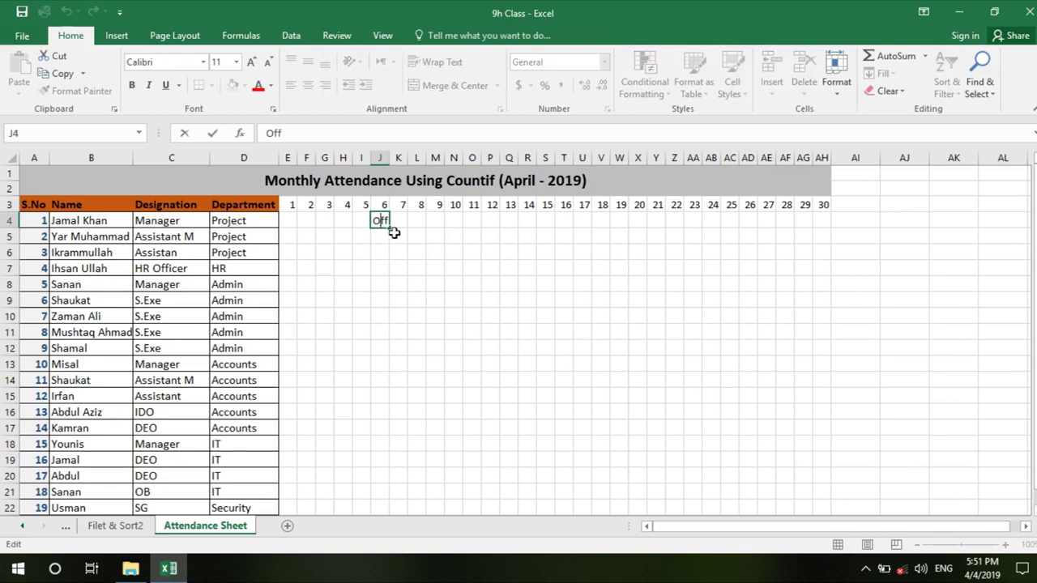
left_click(396, 251)
left_click(381, 222)
mouse_move(407, 226)
left_mouse_down()
mouse_move(415, 419)
mouse_move(438, 506)
left_mouse_up()
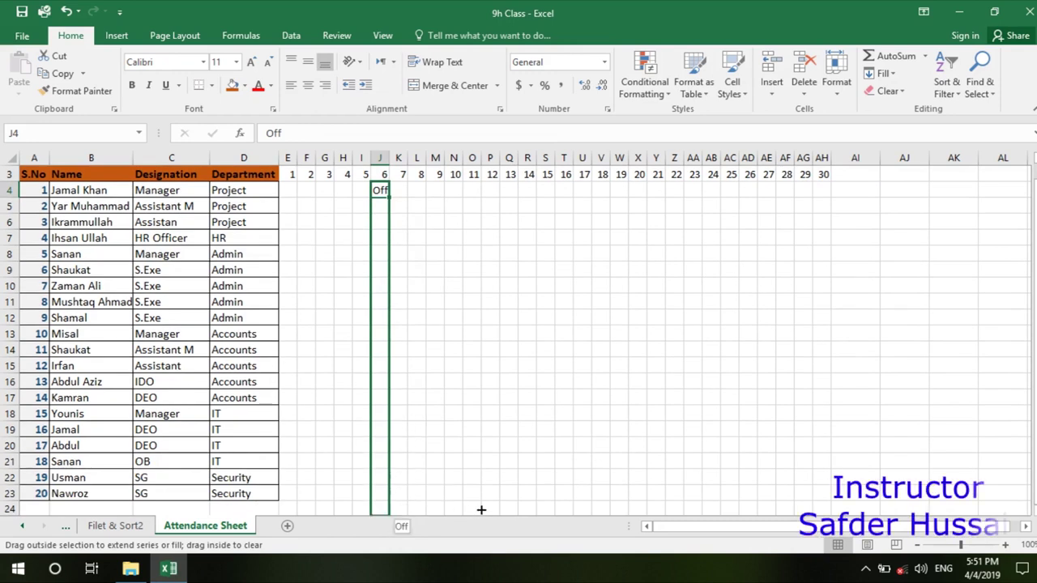
mouse_move(438, 506)
left_mouse_down()
mouse_move(472, 514)
mouse_move(450, 496)
mouse_move(410, 502)
left_mouse_up()
scroll(438, 329, "up", 1)
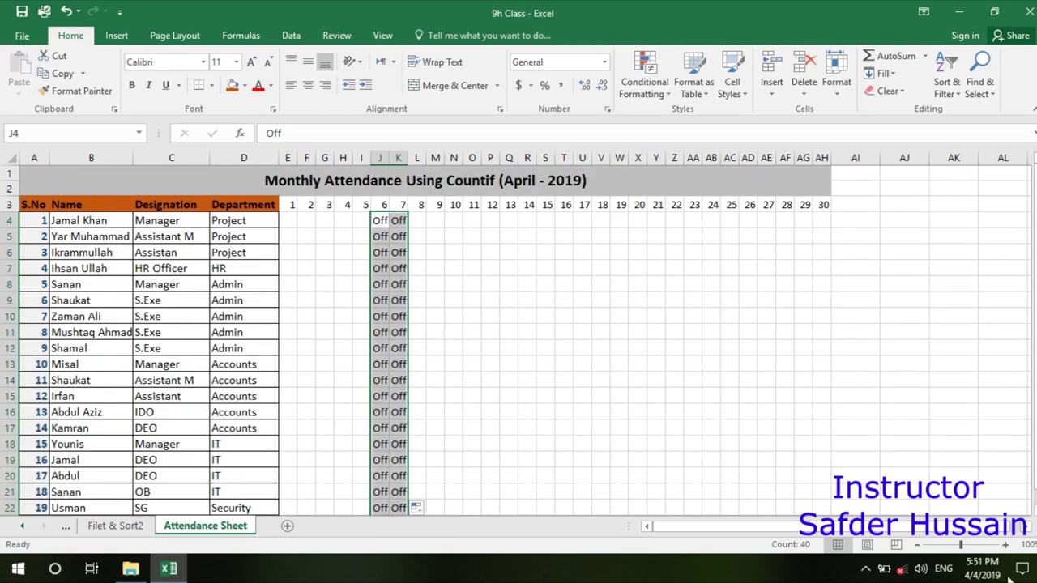
left_click(995, 574)
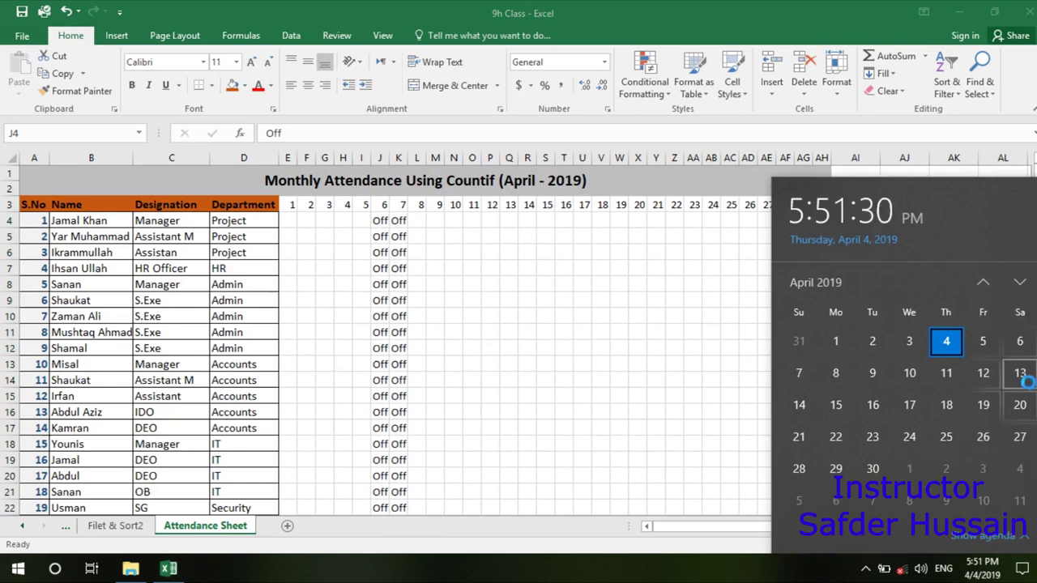
left_click(390, 220)
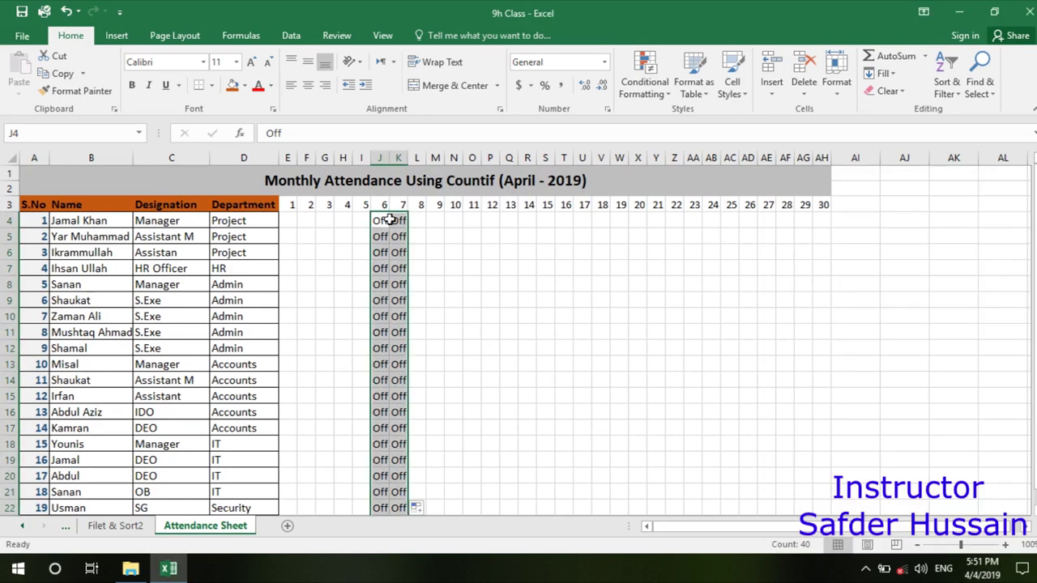
Copy the day 6–7 Off columns and paste them into days 13 and 14.
key("ctrl+c")
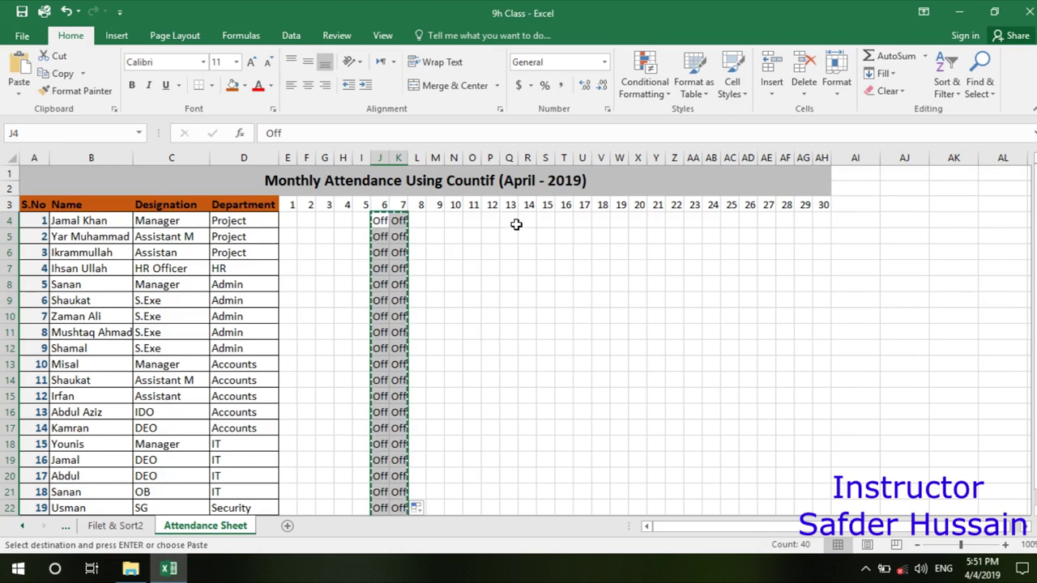
left_click(511, 221)
key("ctrl+v")
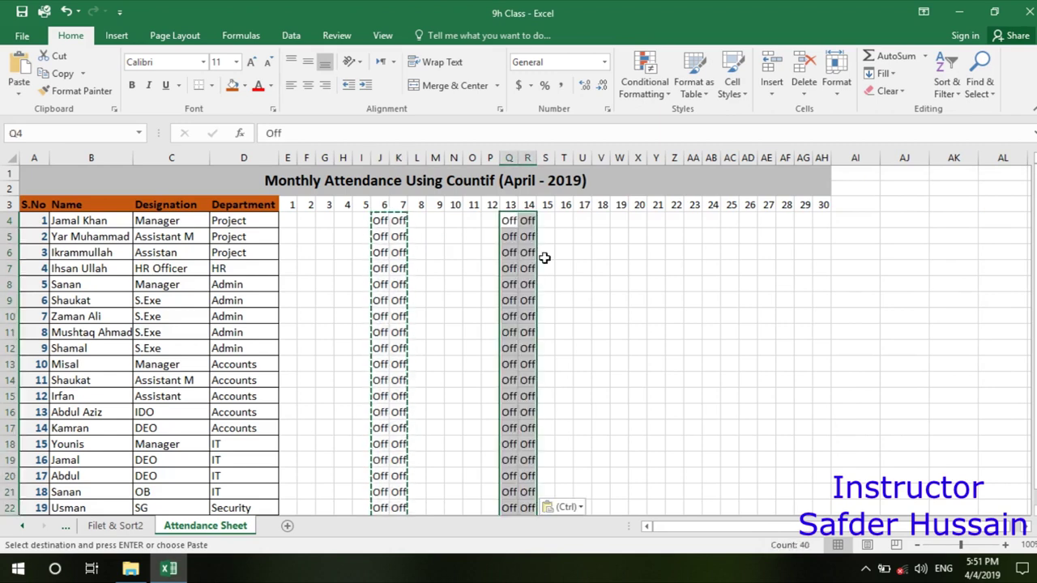
left_click(975, 569)
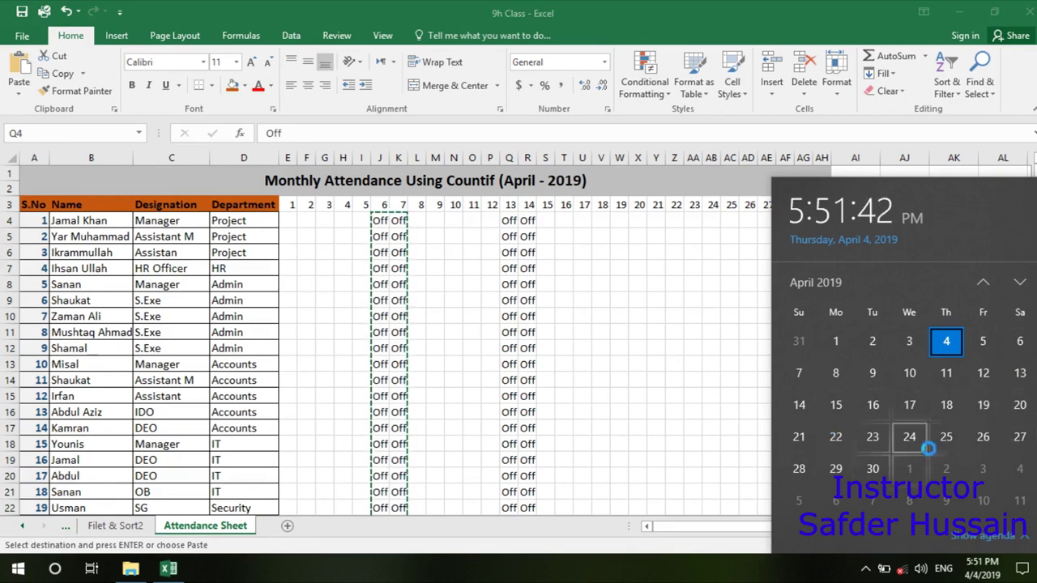
left_click(517, 258)
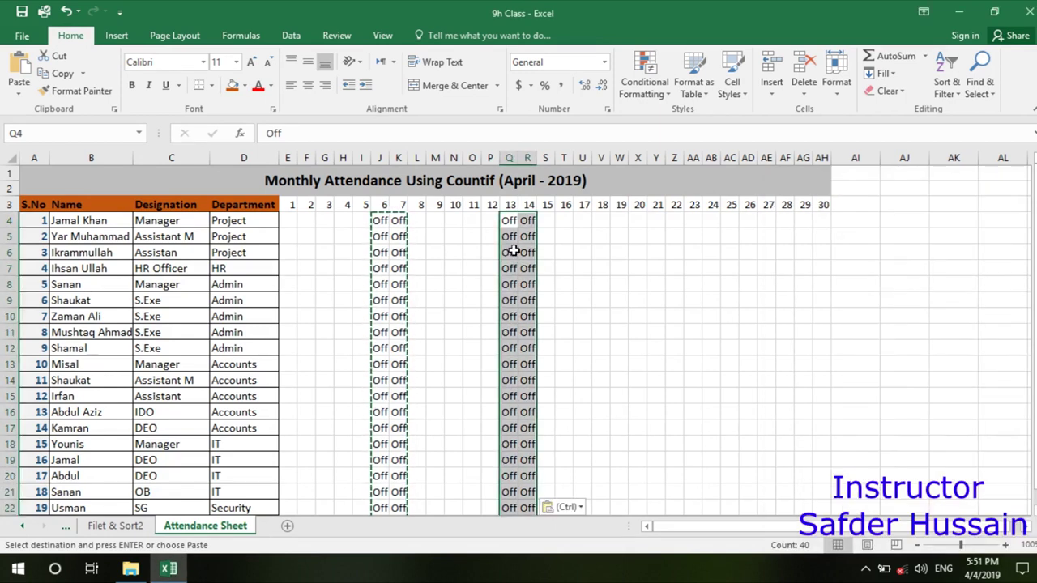
Paste the Off columns into days 20–21 and 27–28, then end copy mode.
key("ctrl+c")
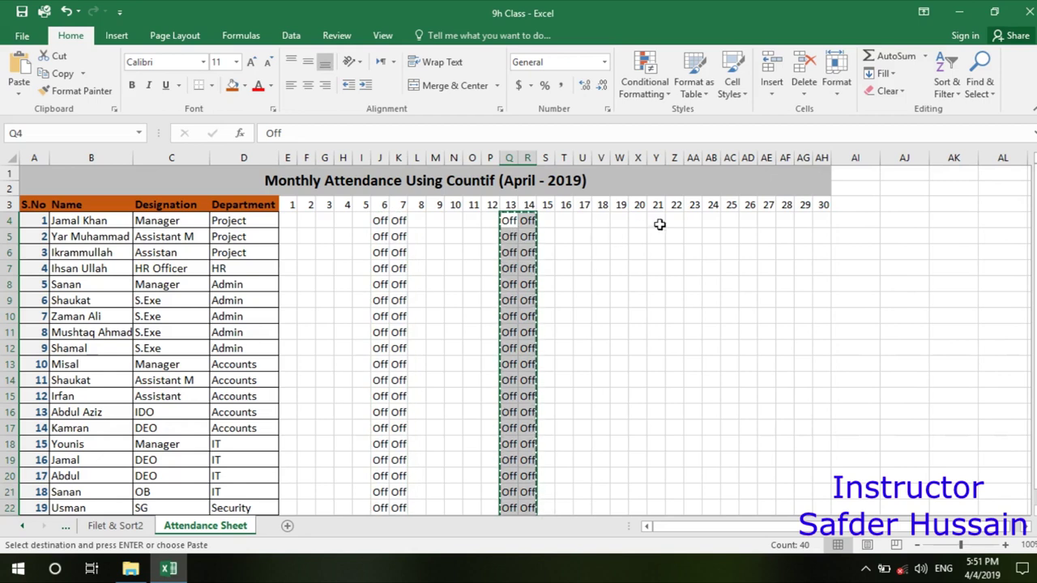
left_click(640, 221)
key("ctrl+v")
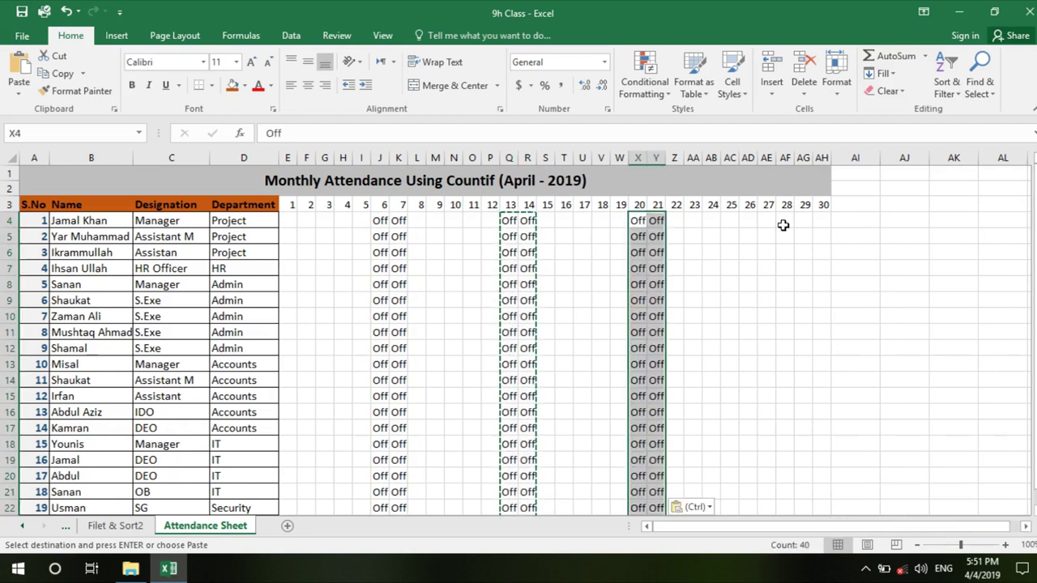
left_click(765, 221)
key("ctrl+v")
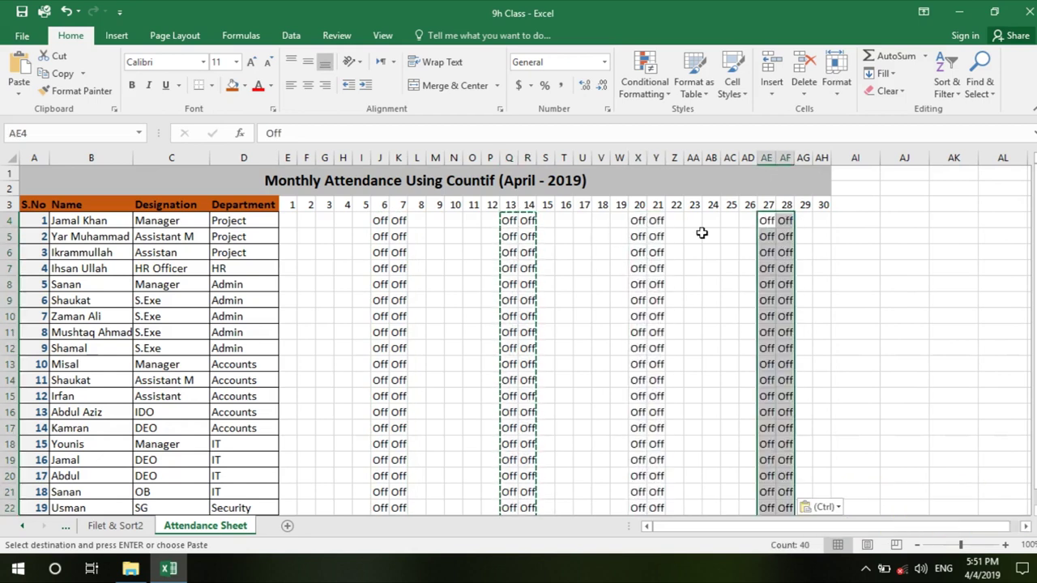
left_click(440, 249)
key("Escape")
left_click(425, 281)
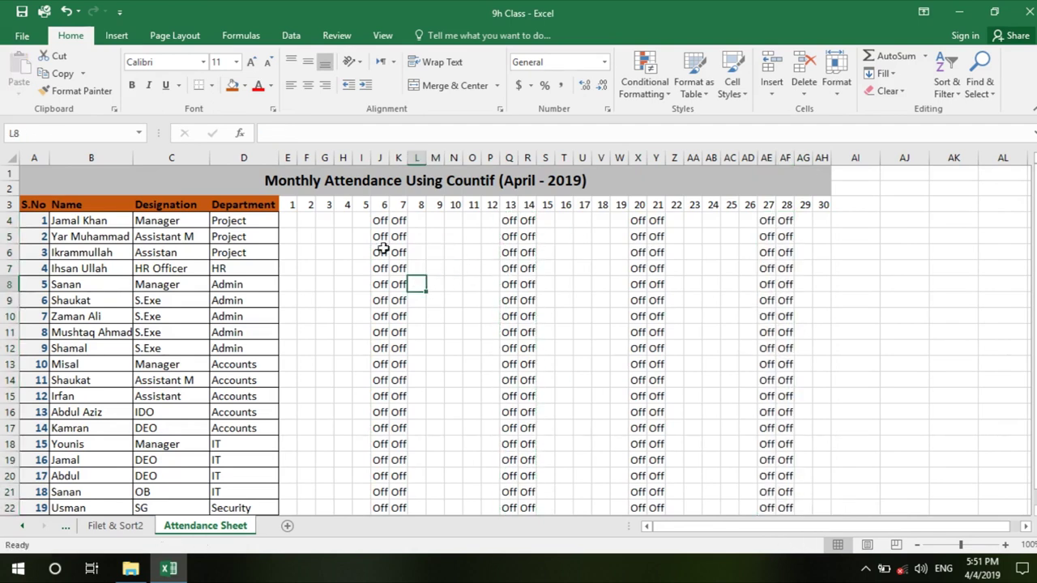
Copy the orange bold header format from Name and Designation onto day numbers 1–30 in E3:AH3.
left_click_drag(65, 205, 223, 204)
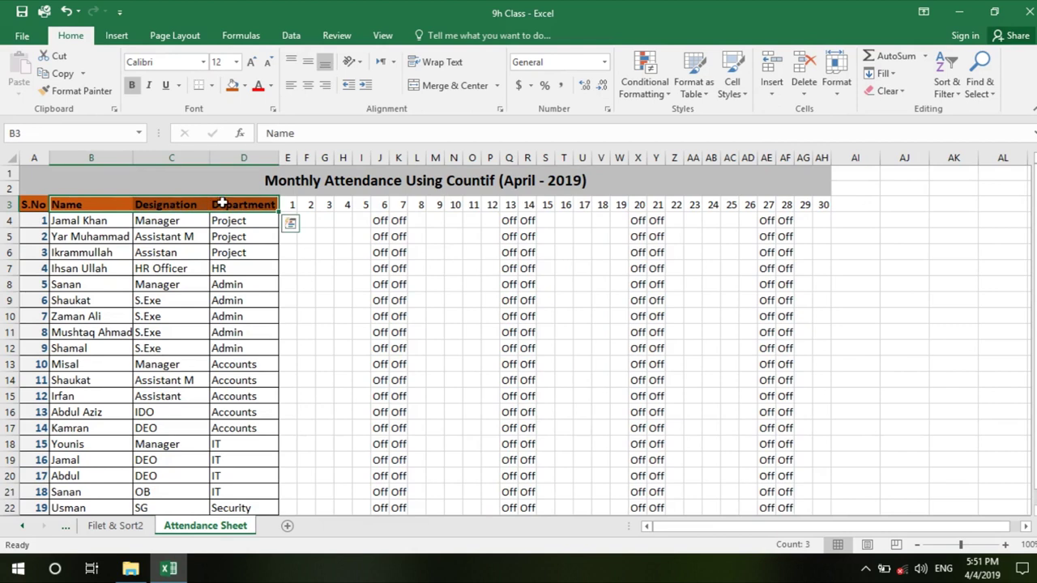
left_click(73, 94)
left_click_drag(290, 206, 619, 218)
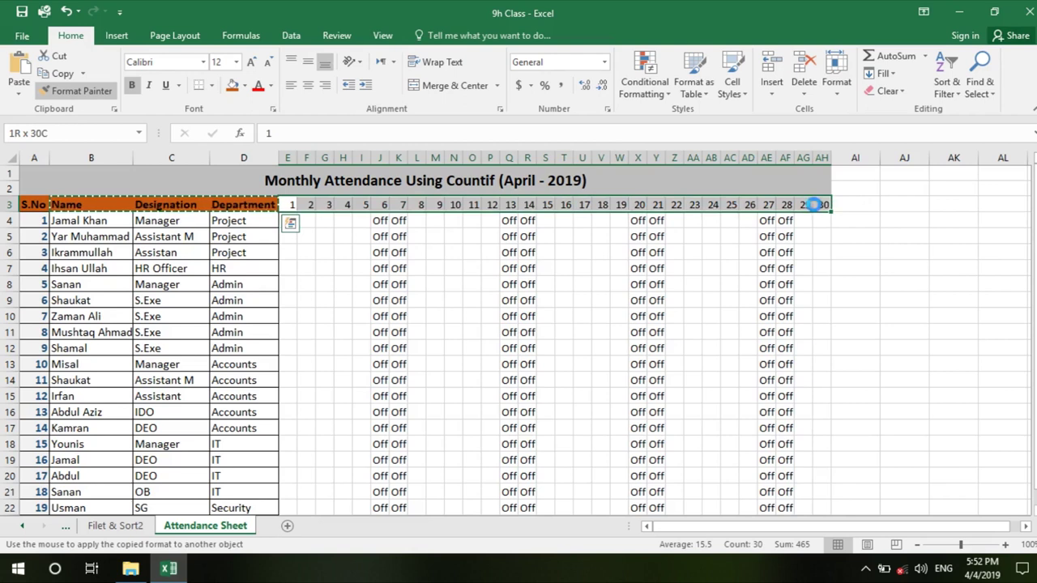
left_click_drag(620, 219, 806, 205)
left_click(629, 251)
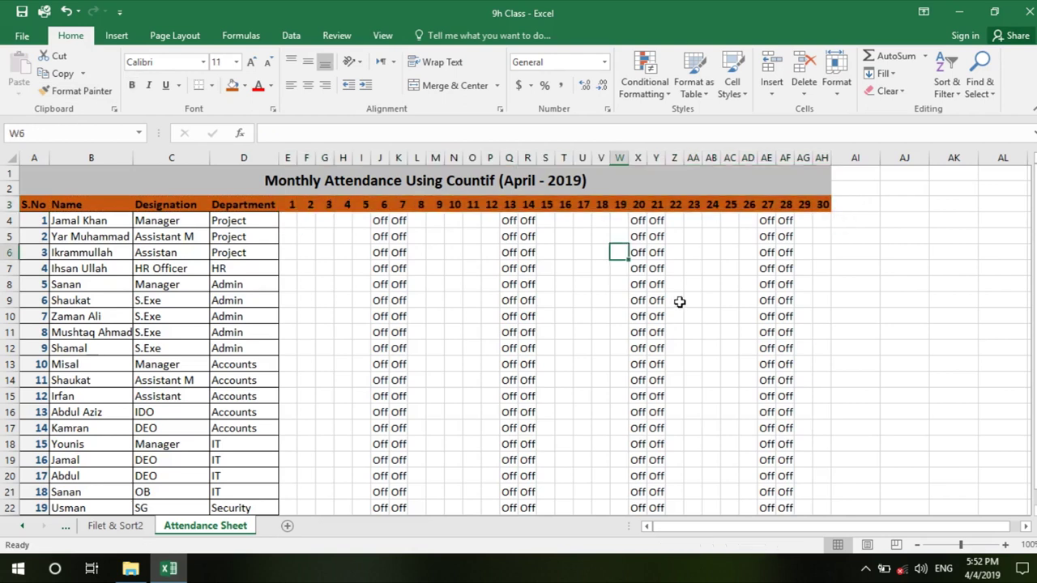
scroll(641, 273, "down", 1)
scroll(620, 268, "up", 1)
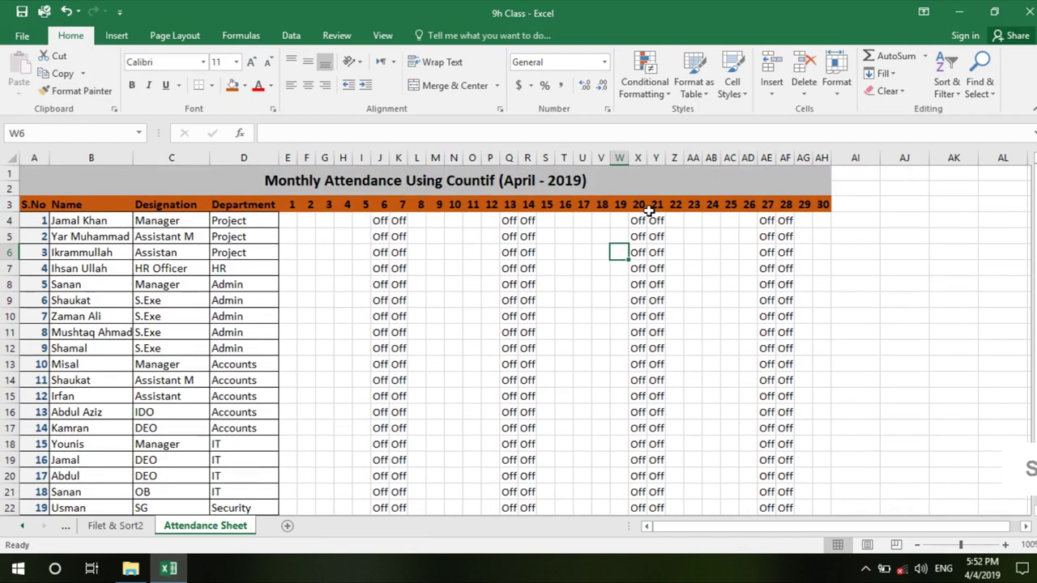
left_click(839, 204)
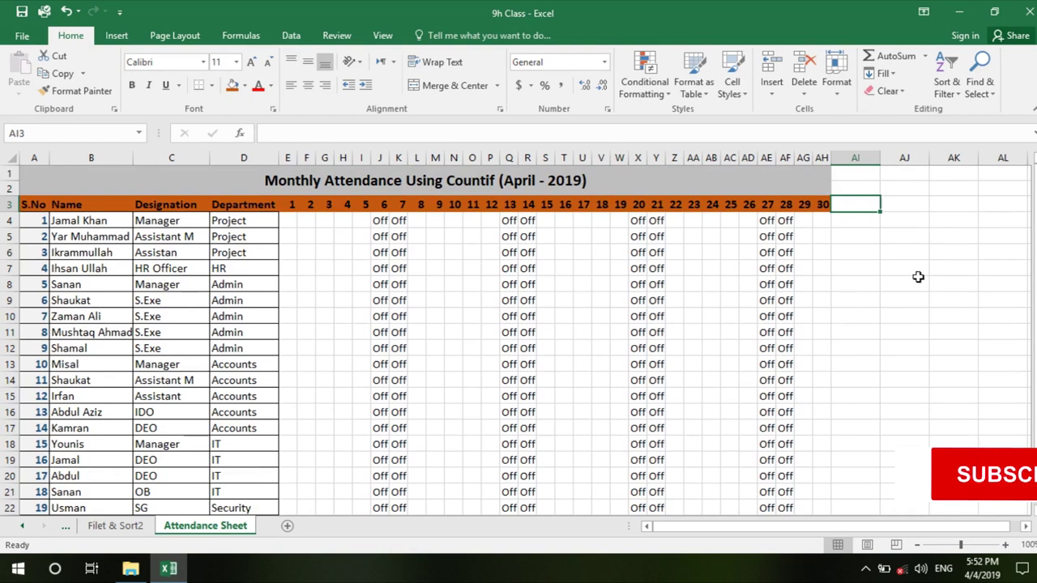
Head AI3 and AJ3 as P Days and L Days.
key("F2")
type("Present")
key("BackSpace")
key("BackSpace")
key("BackSpace")
key("BackSpace")
key("BackSpace")
key("BackSpace")
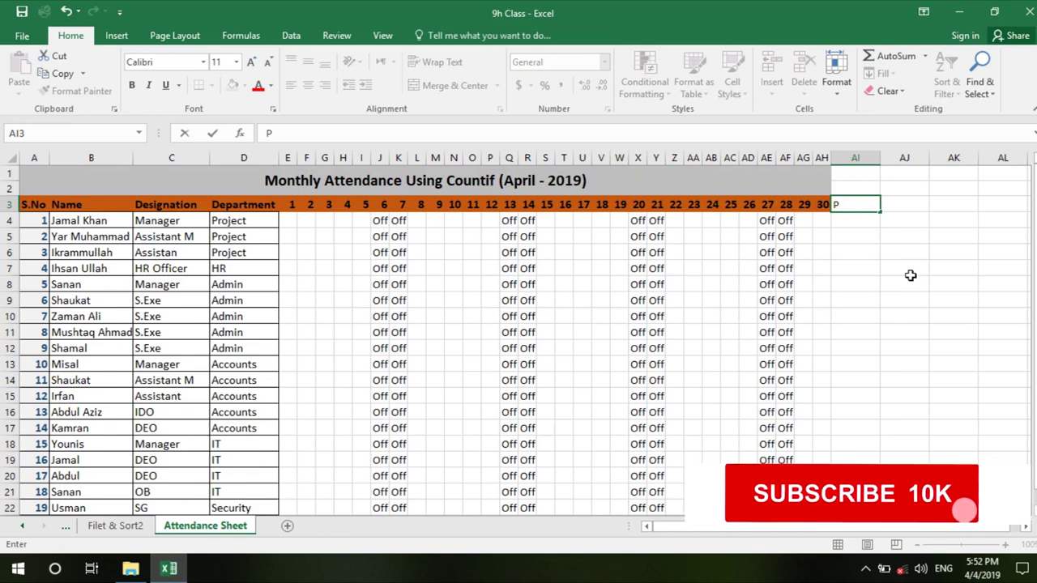
type(" Days")
key("Tab")
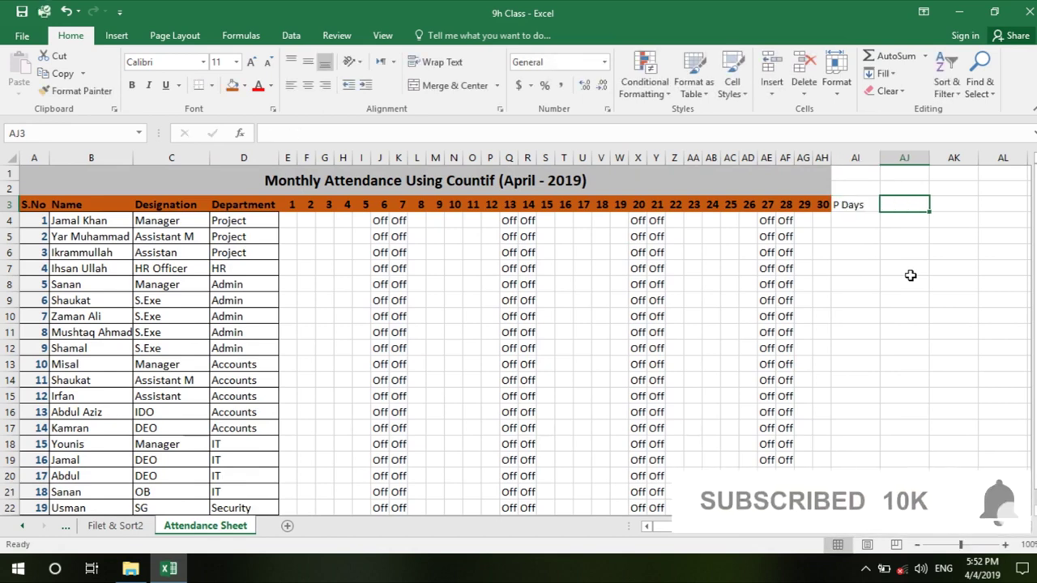
type("L Days")
key("Tab")
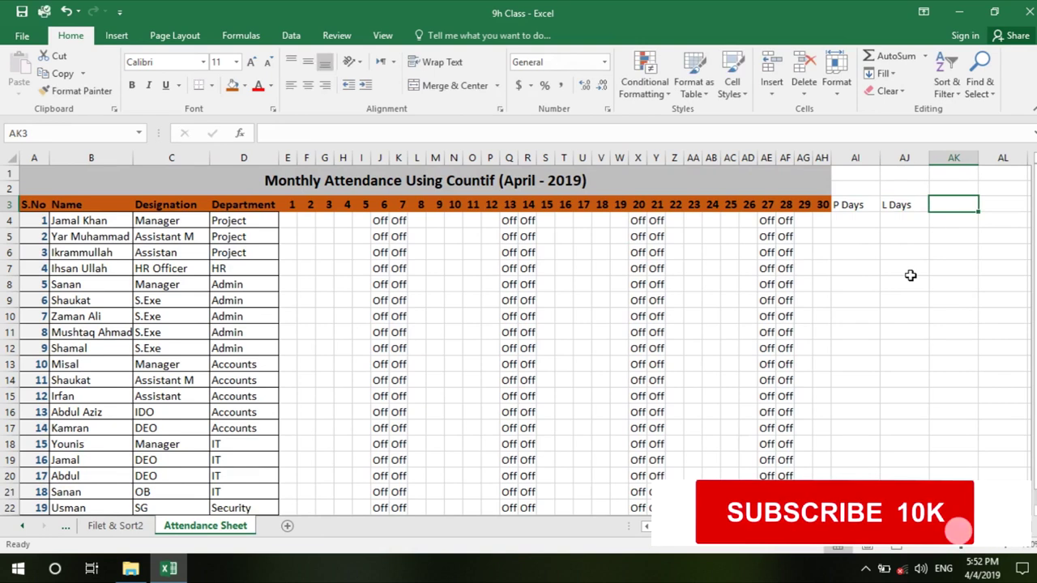
Head AK3 and AL3 as A Days and Off Days.
type("A Days")
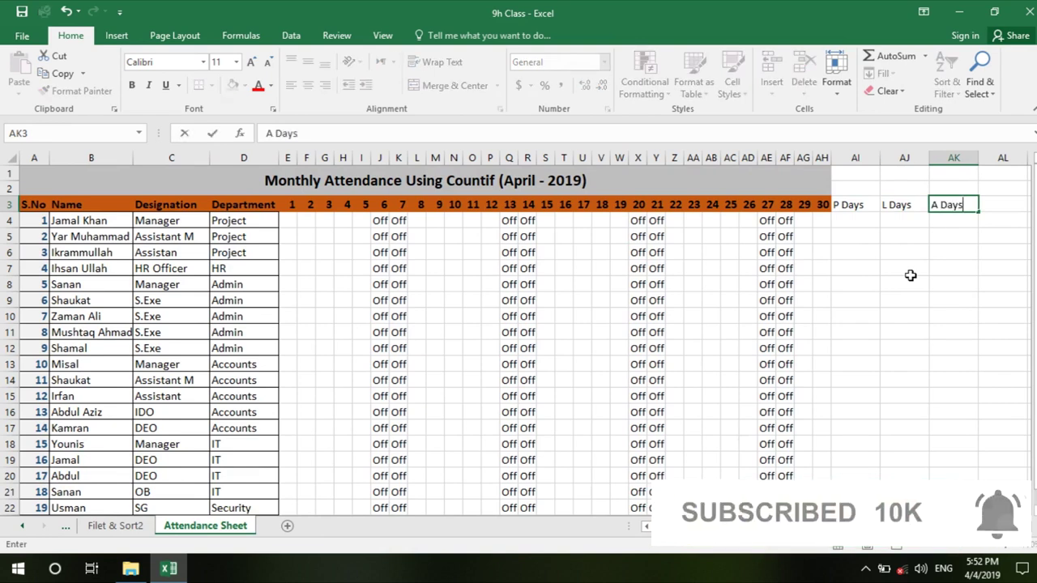
key("Tab")
type("Of")
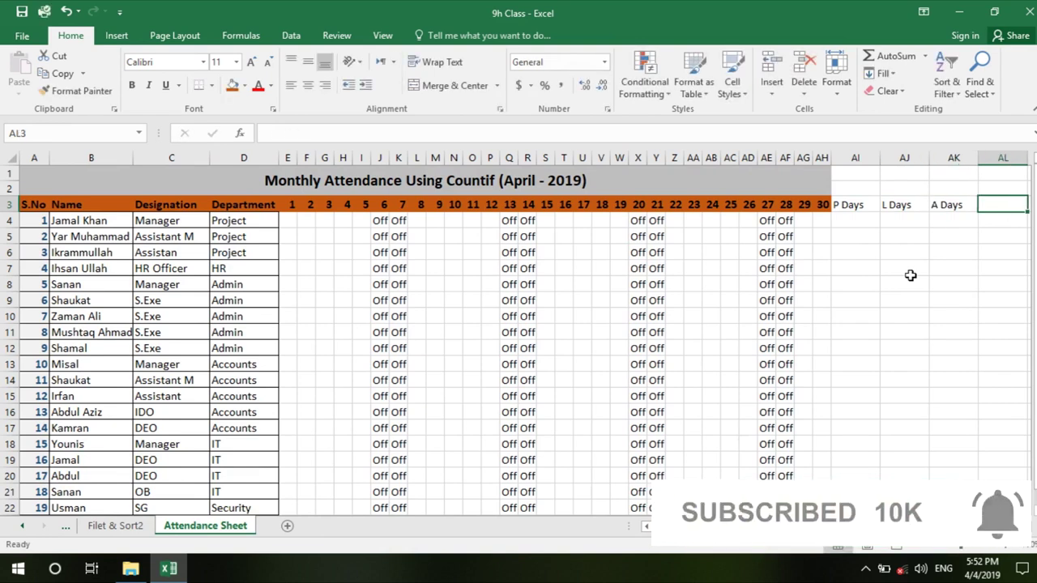
type("fday")
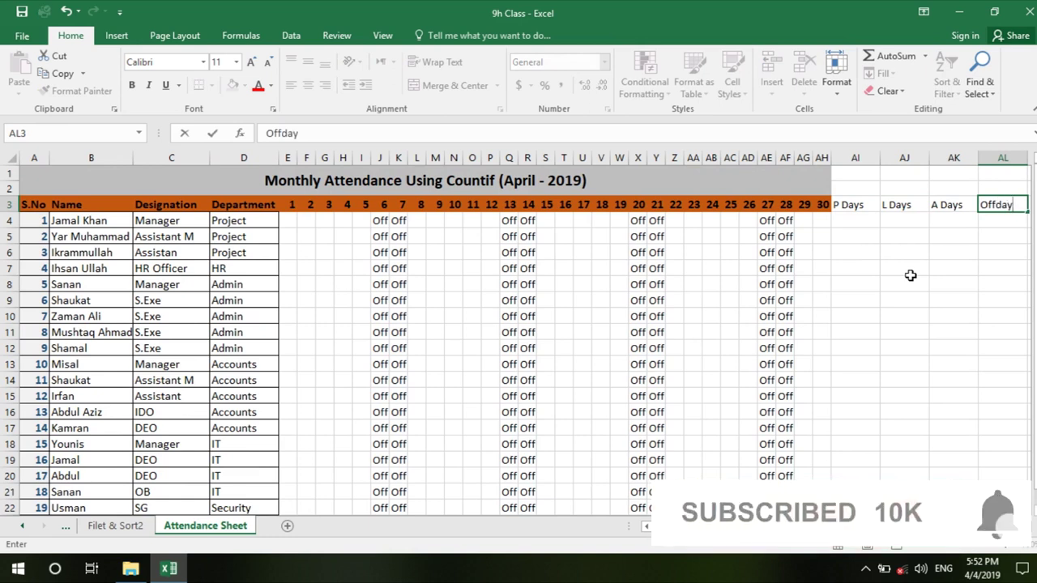
key("BackSpace")
key("BackSpace")
key("BackSpace")
type(" Days")
left_click(907, 271)
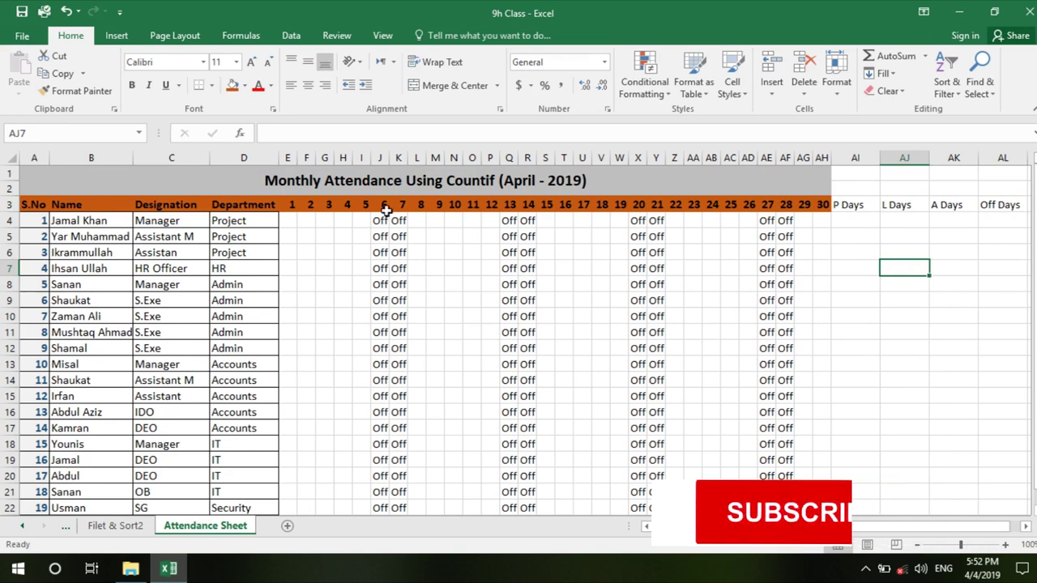
left_click(859, 225)
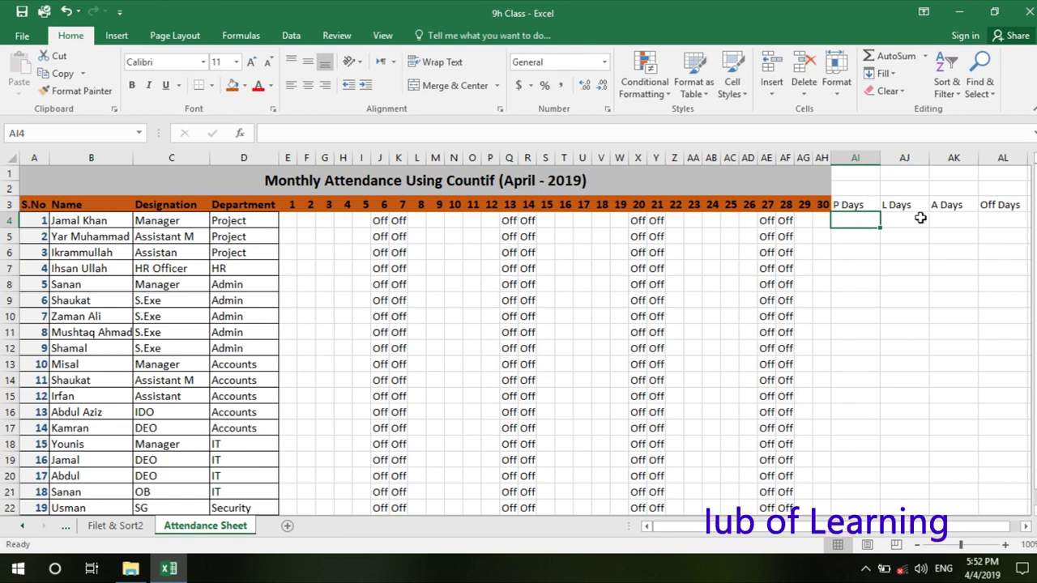
Mark the first employee p for days 1 to 5, undoing the p over day 6's Off.
left_click(291, 222)
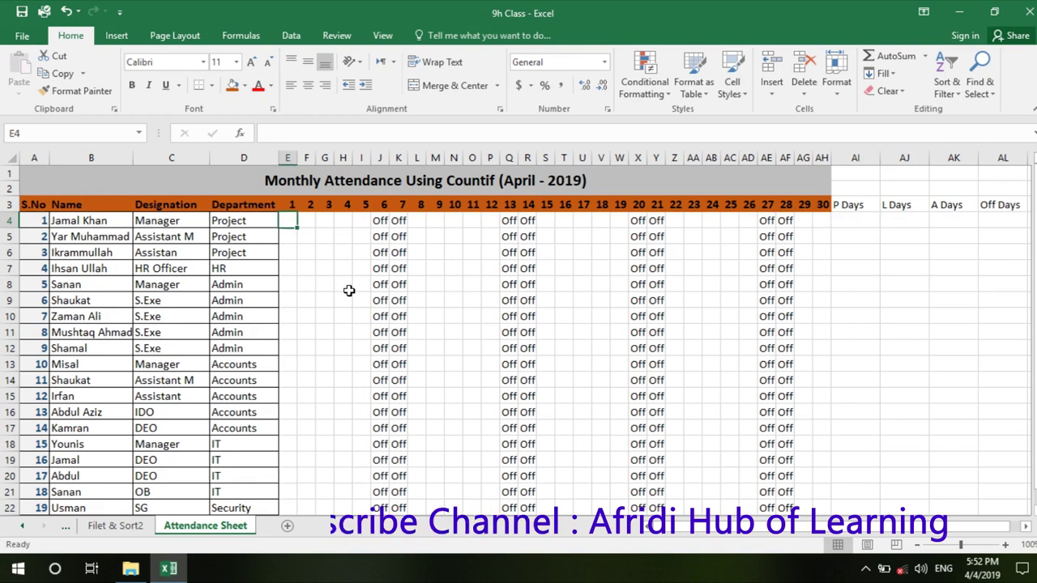
type("p")
key("Tab")
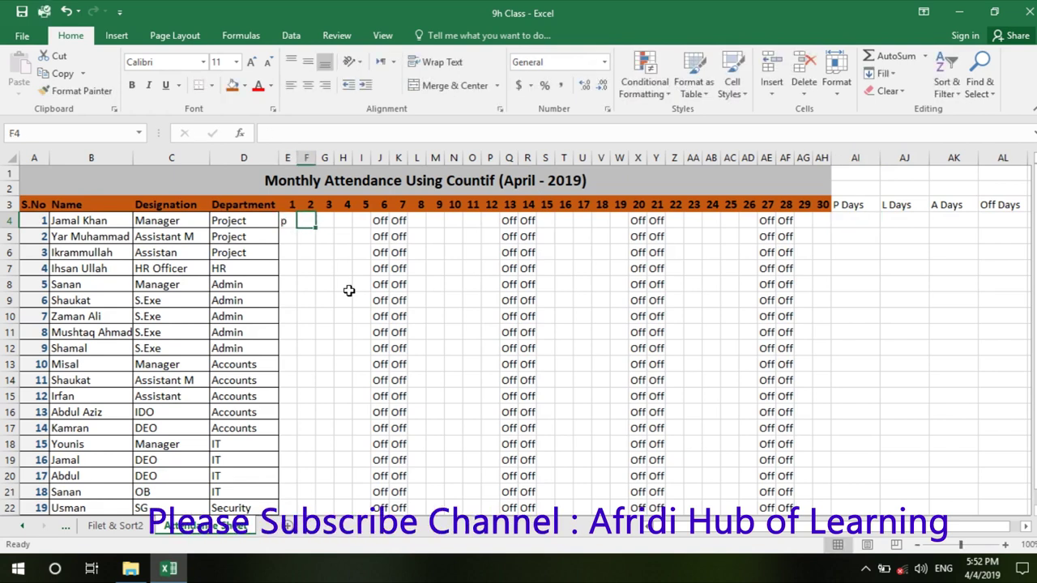
type("p\tp\tp\tp\tp")
key("Tab")
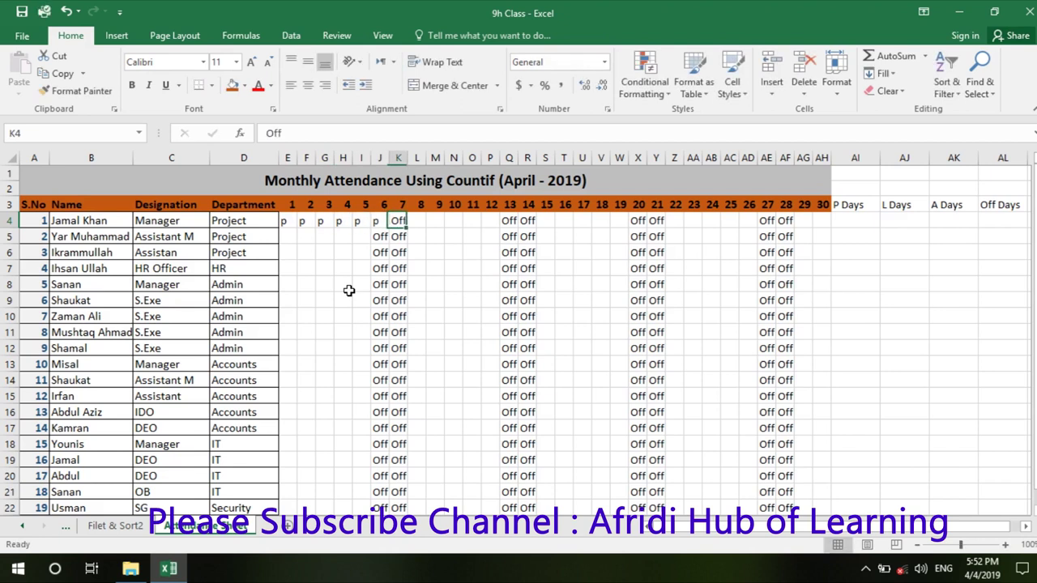
key("Left")
key("ctrl+z")
key("Right")
key("Right")
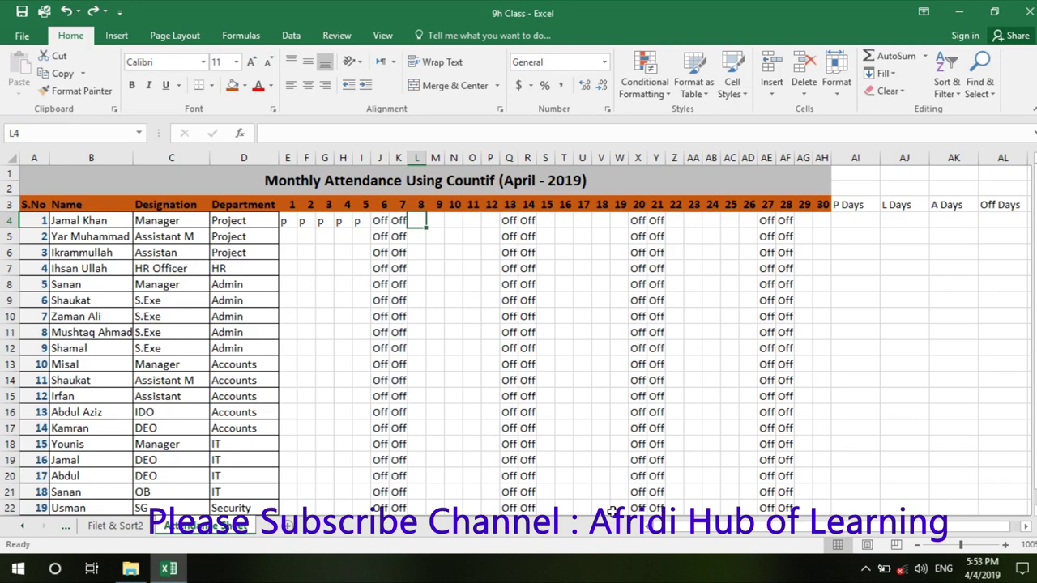
left_click(865, 569)
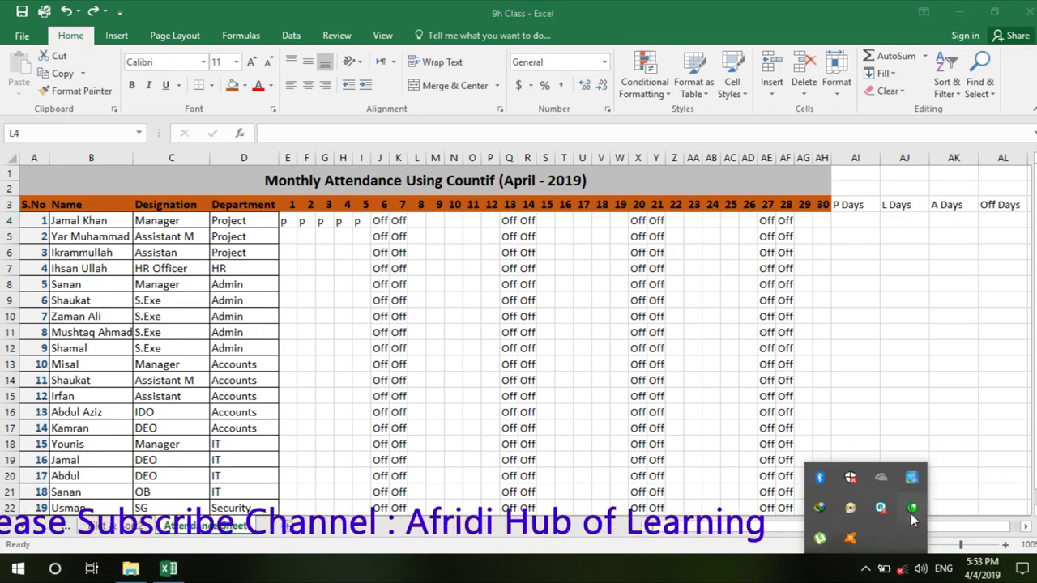
Select the filled attendance grid E4:AH23 for conditional formatting.
left_click(912, 515)
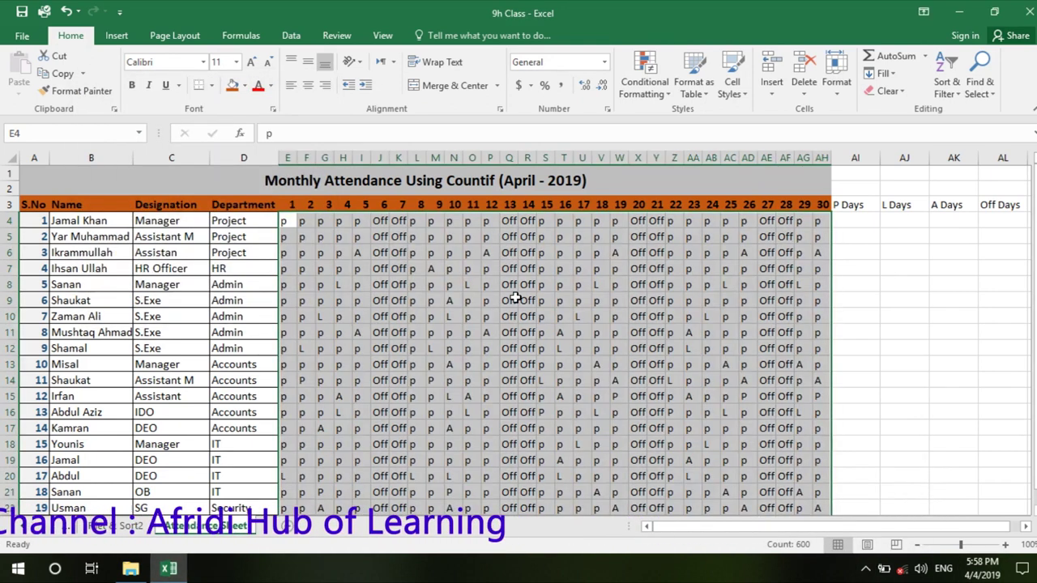
left_click_drag(515, 299, 511, 285)
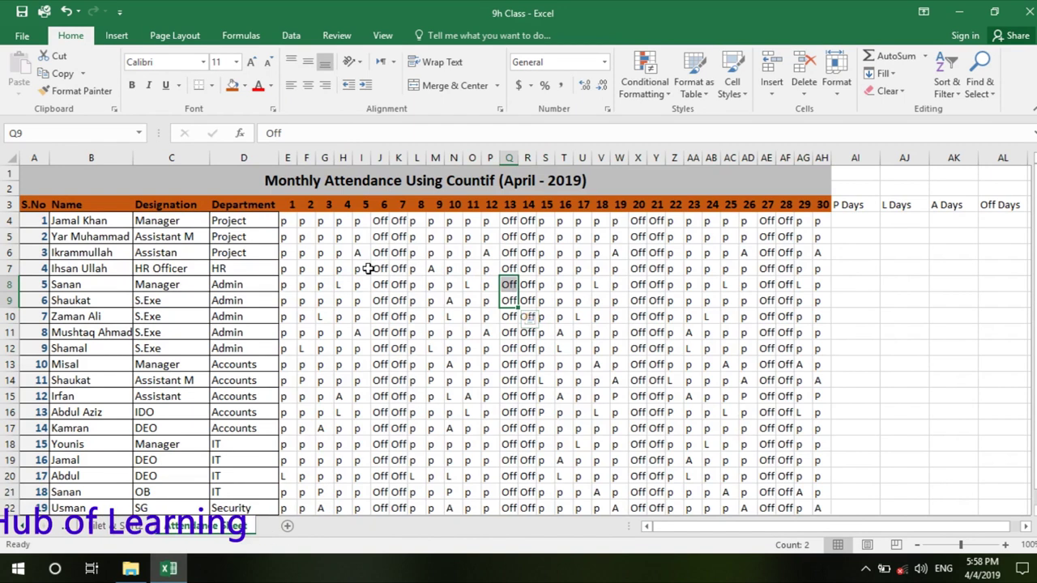
left_click(378, 316)
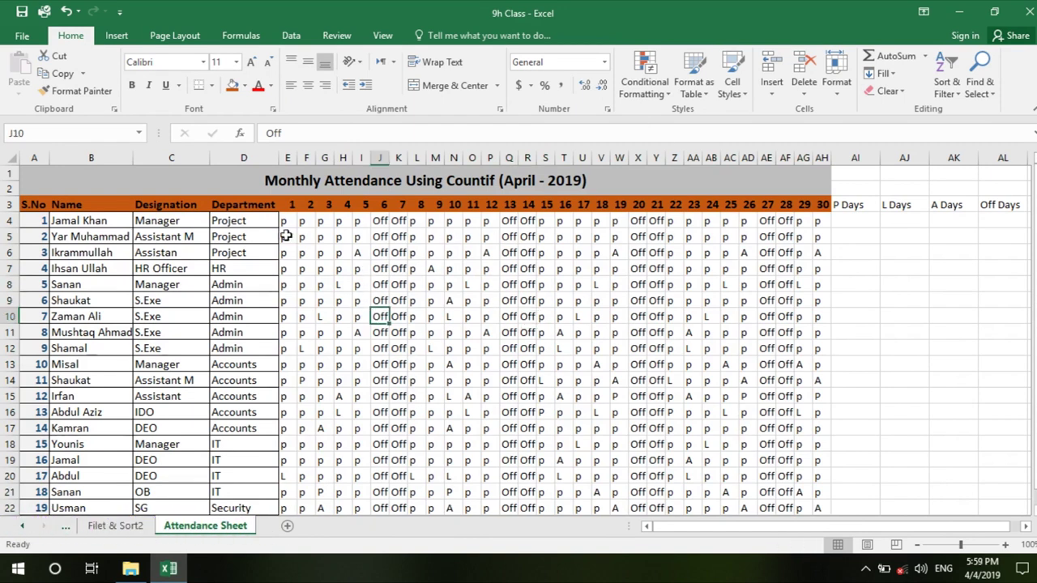
mouse_move(285, 221)
left_mouse_down()
mouse_move(813, 461)
mouse_move(815, 494)
left_mouse_up()
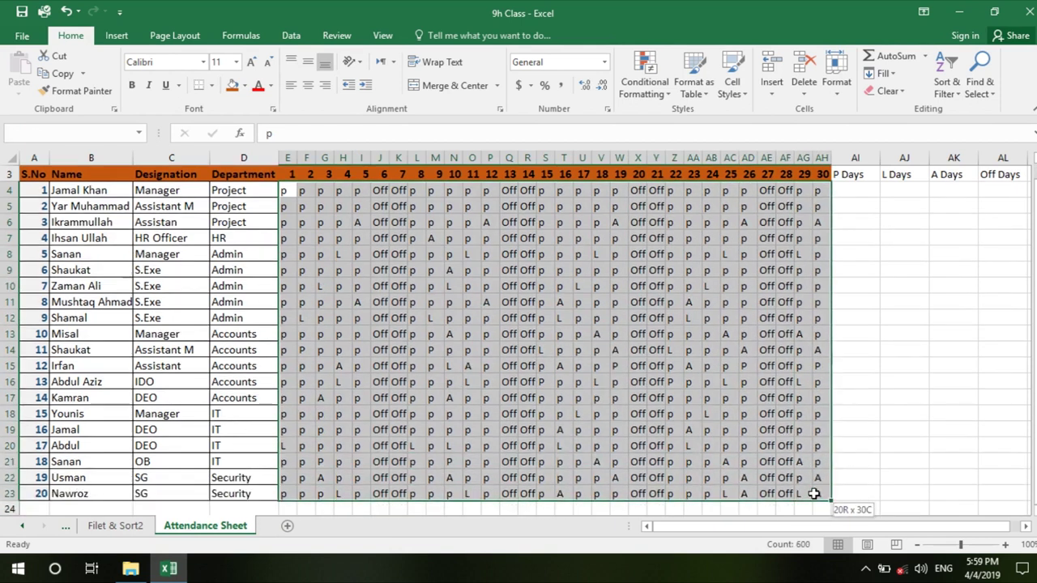
scroll(608, 353, "up", 1)
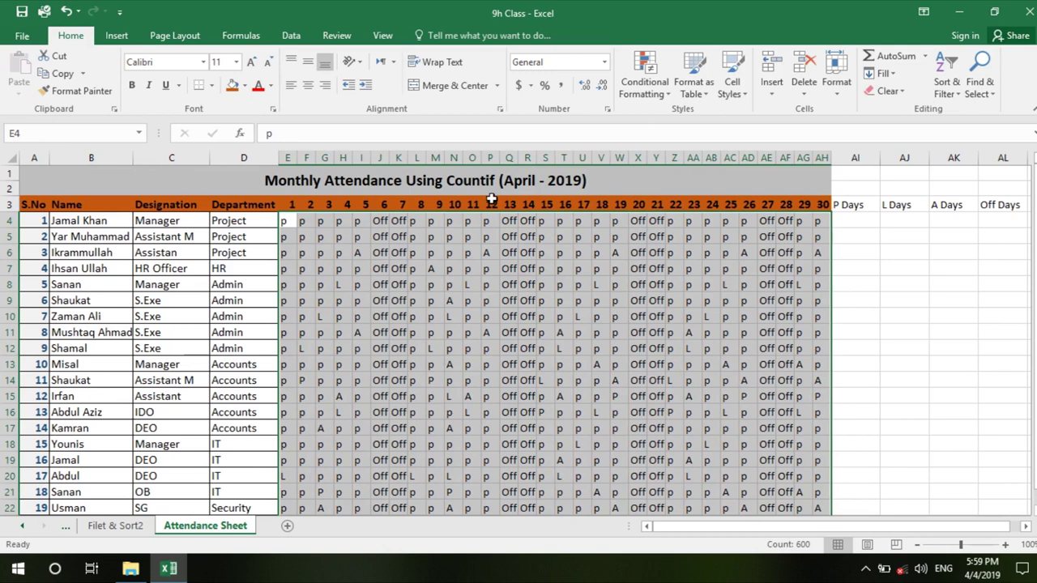
left_click(651, 93)
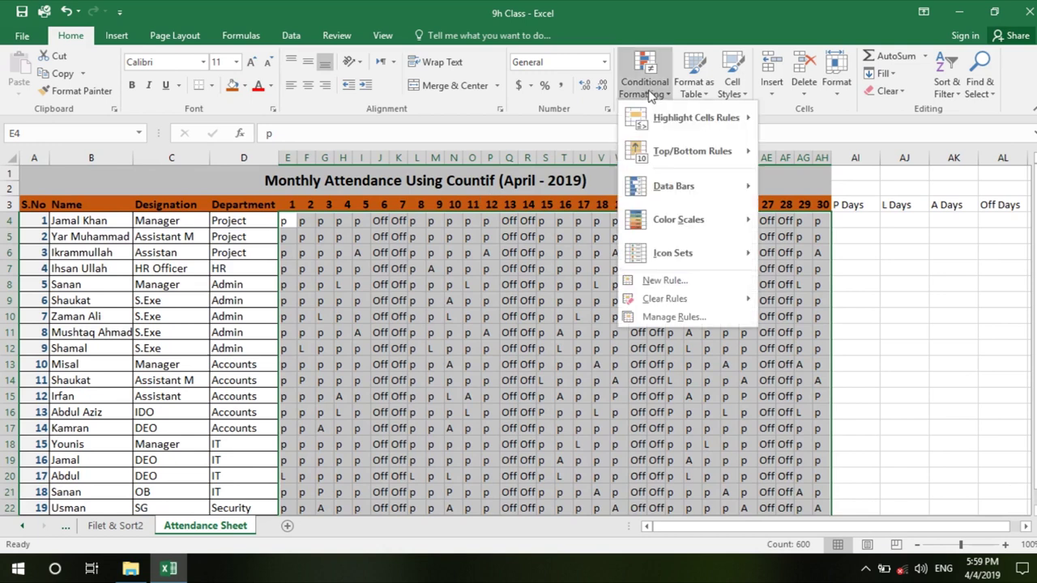
Add a Text that Contains 'p' rule with a custom gold fill to E4:AH23.
mouse_move(659, 120)
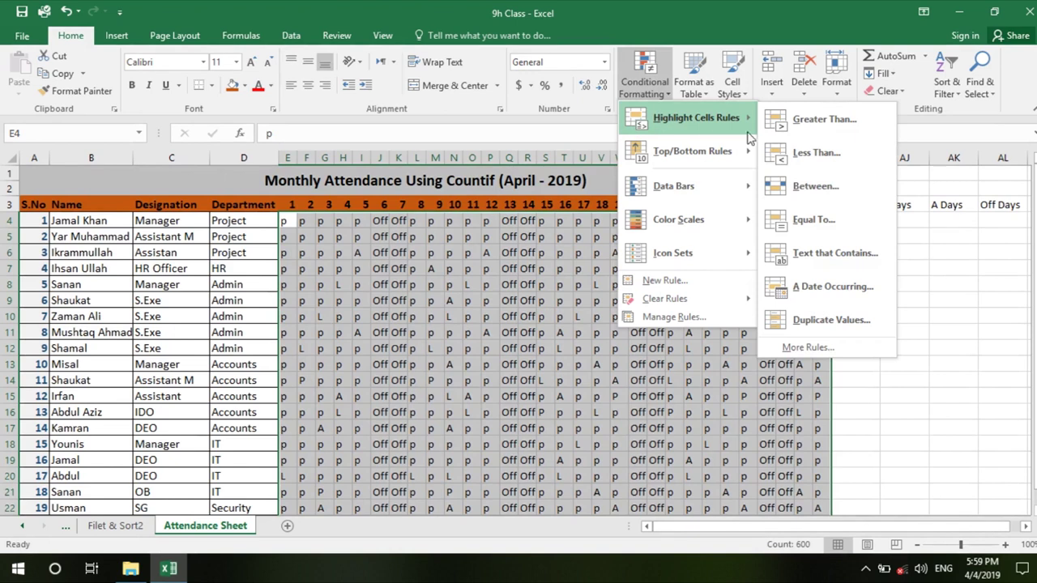
left_click(842, 268)
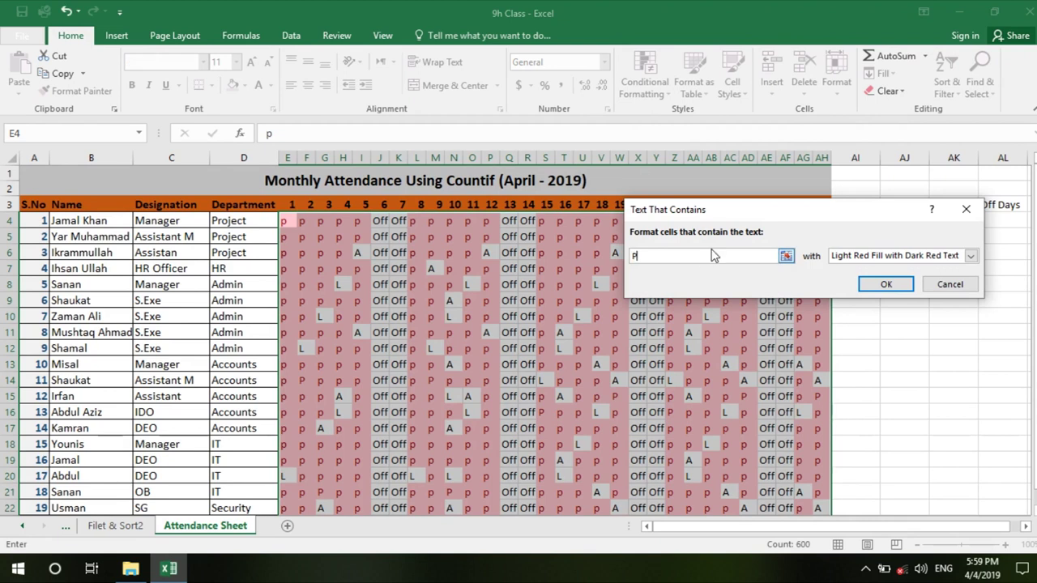
left_click(852, 256)
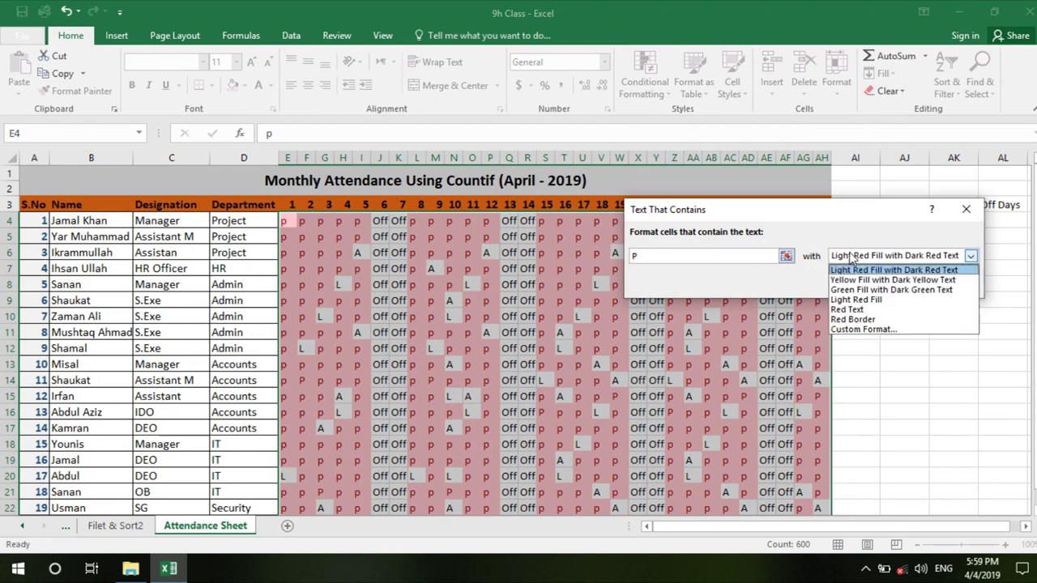
left_click(863, 330)
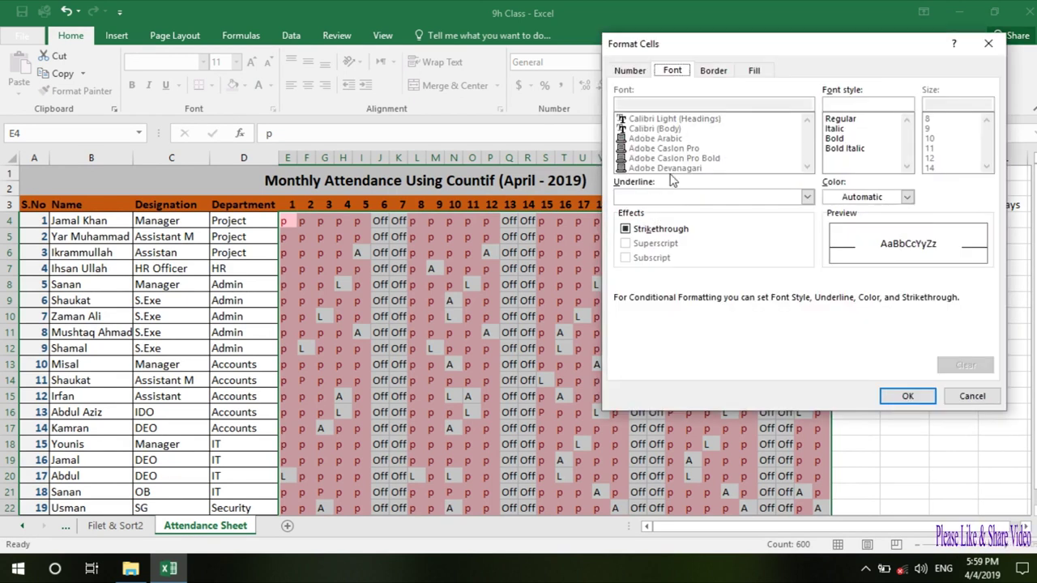
left_click(753, 72)
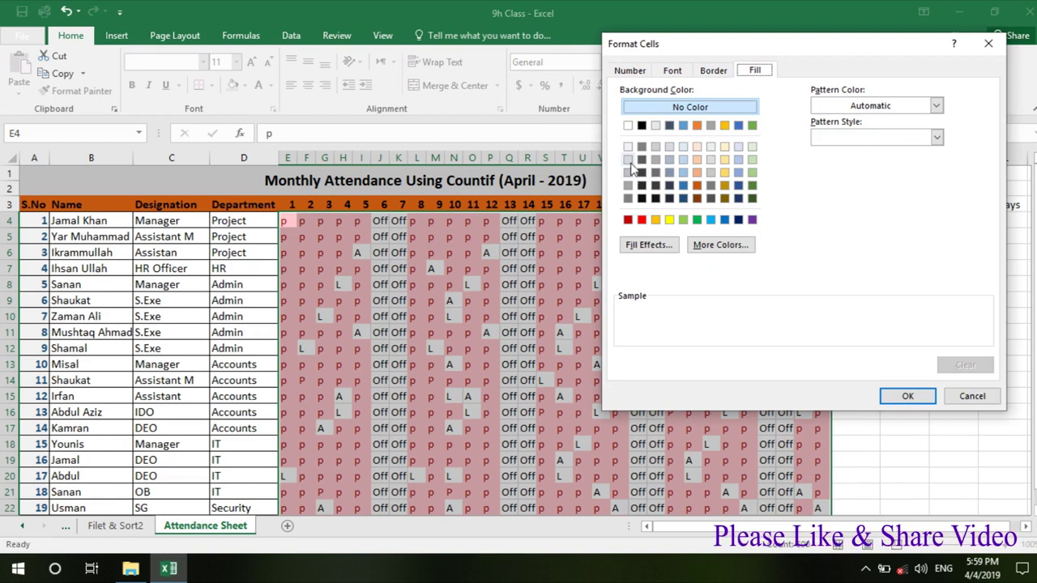
left_click(724, 172)
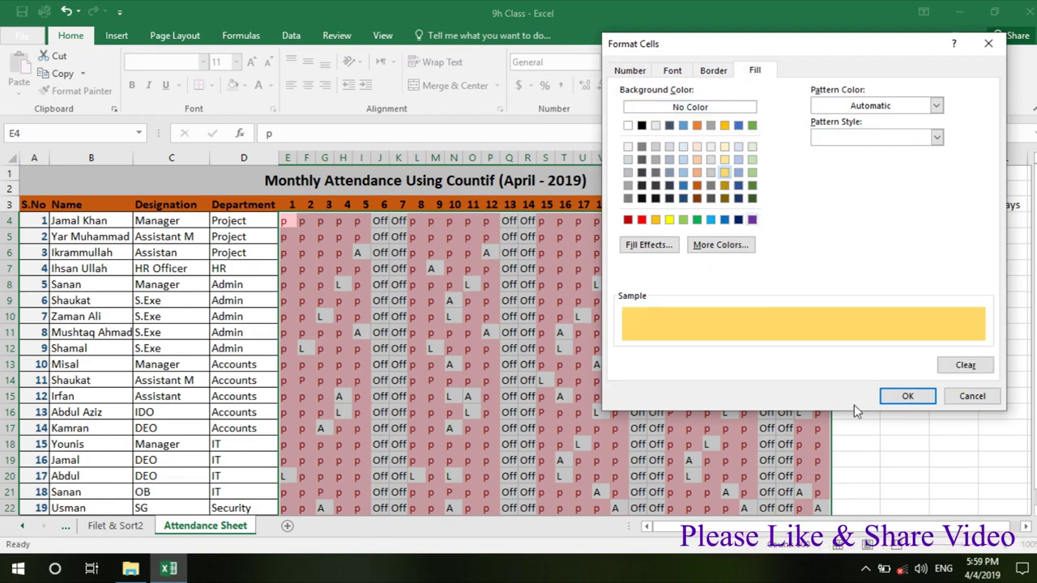
left_click(904, 397)
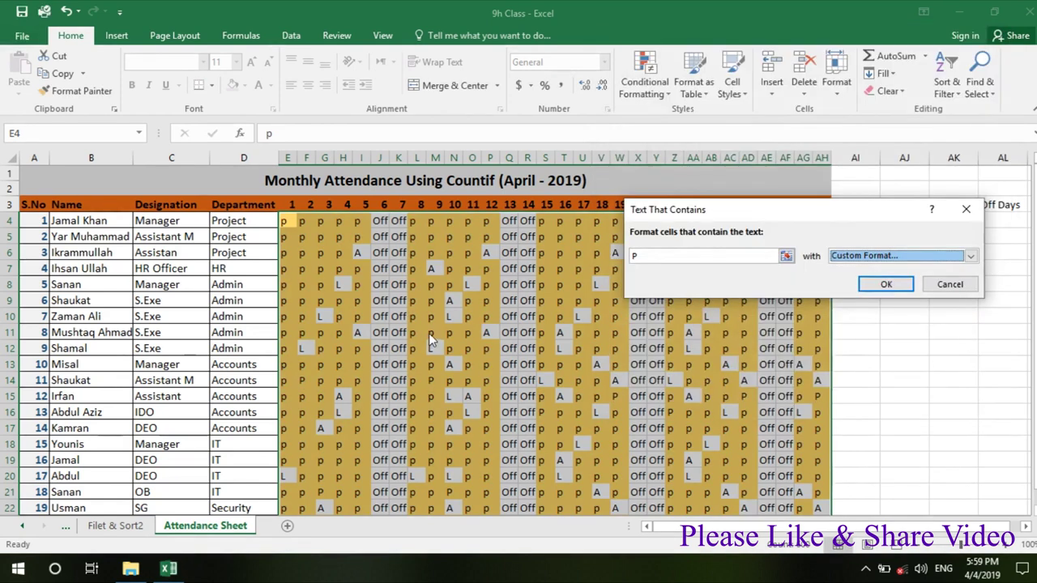
left_click(886, 284)
left_click(507, 315)
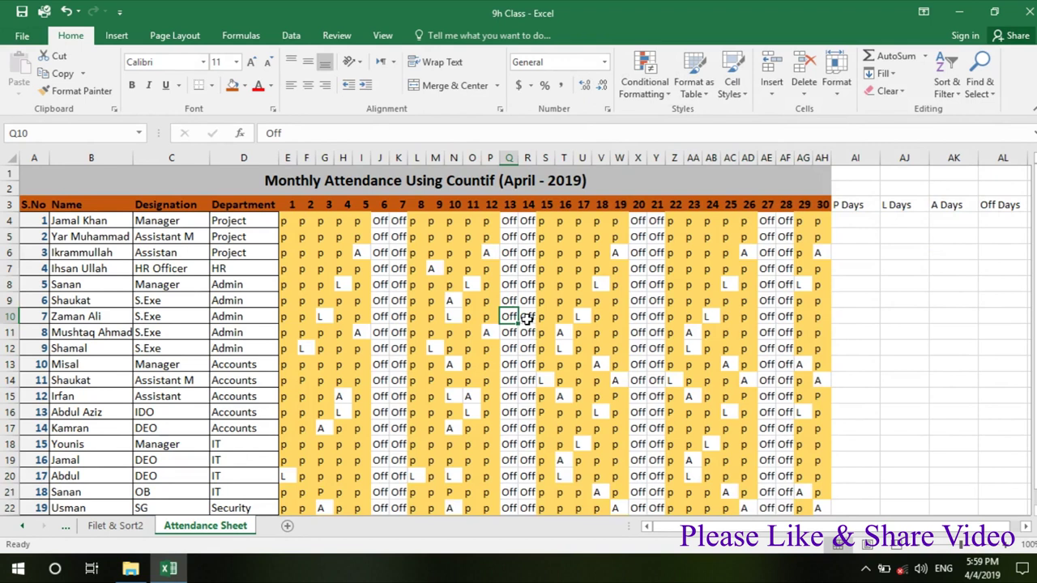
scroll(528, 319, "down", 1)
scroll(528, 315, "up", 1)
Reselect the grid E4:AH23 and reopen the Conditional Formatting menu.
mouse_move(287, 217)
left_mouse_down()
mouse_move(810, 478)
mouse_move(820, 493)
left_mouse_up()
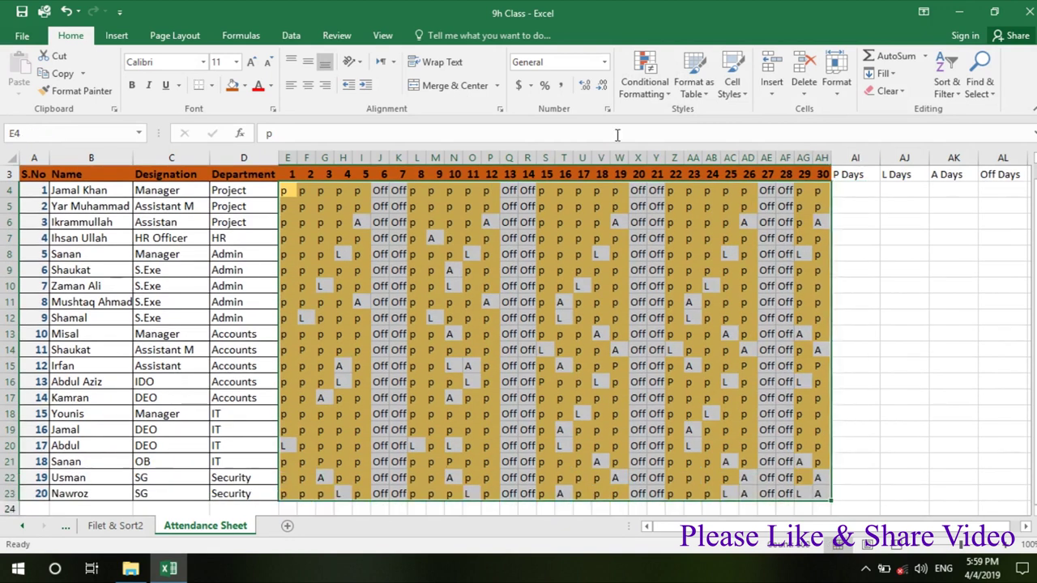
left_click(630, 91)
mouse_move(669, 121)
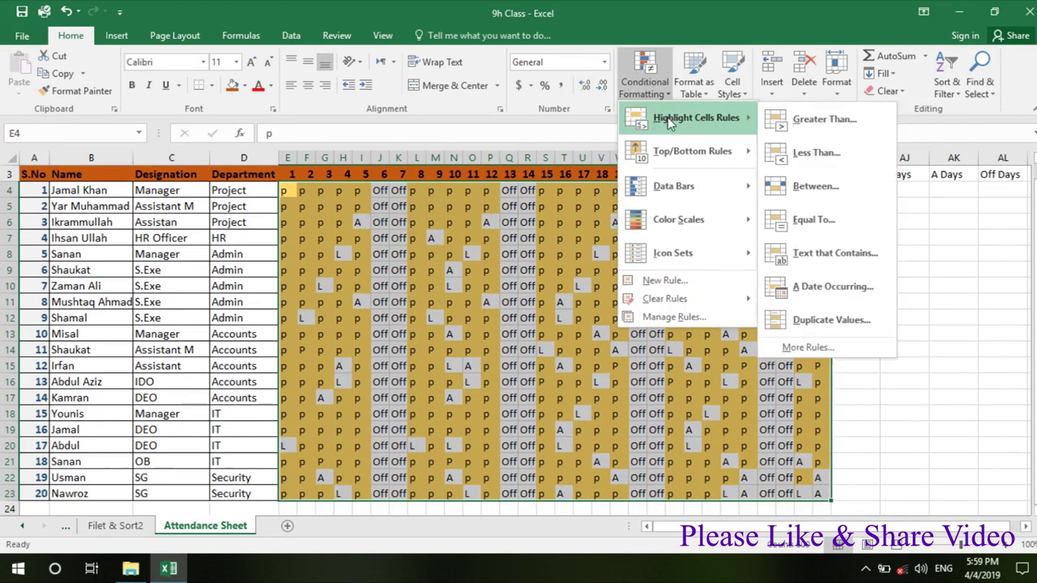
Add a Text That Contains 'A' rule with a custom solid red fill, then reselect E4:AH23.
left_click(867, 256)
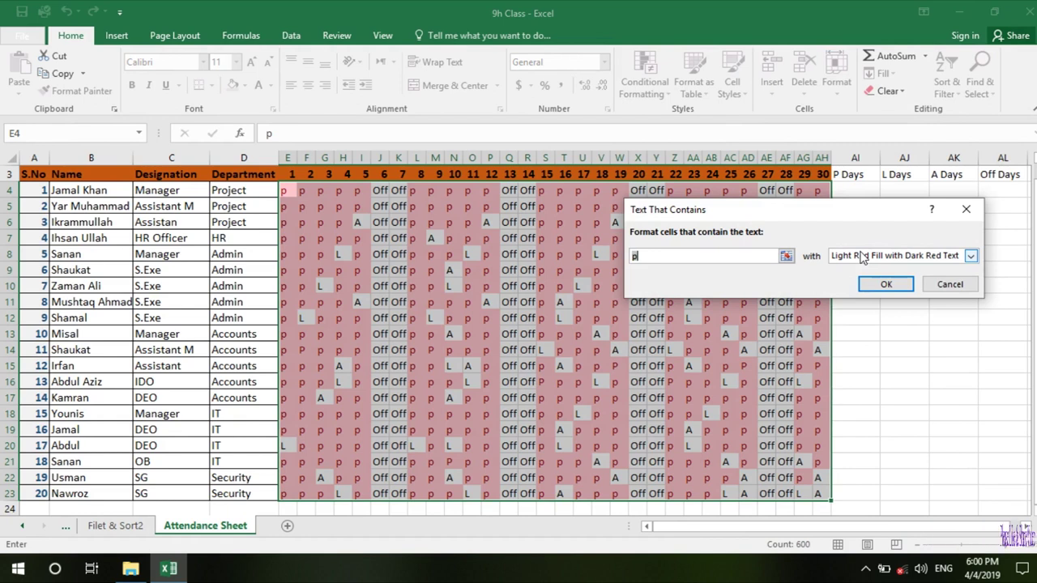
type("A")
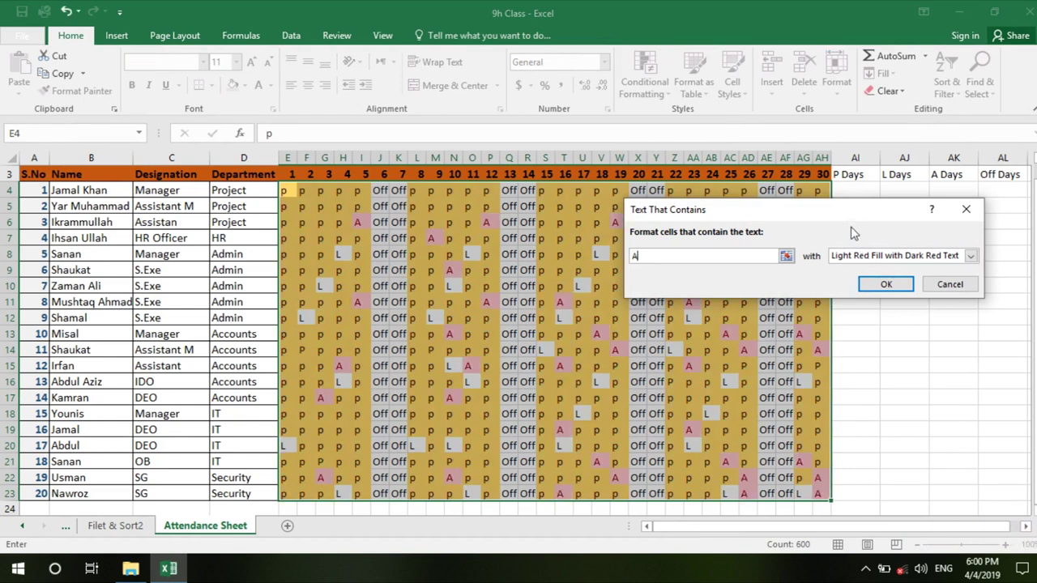
left_click(860, 256)
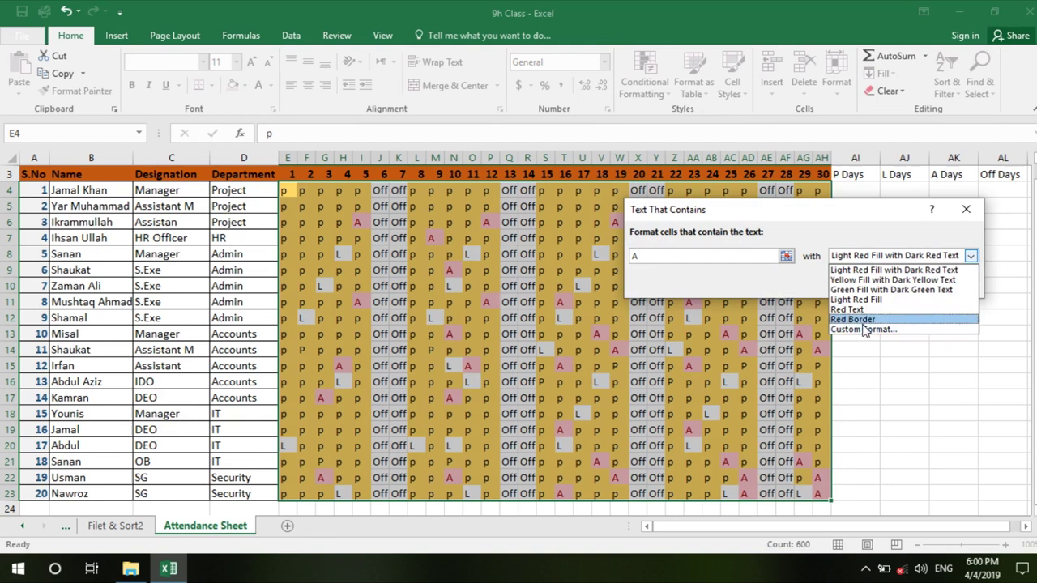
left_click(869, 321)
left_click(865, 256)
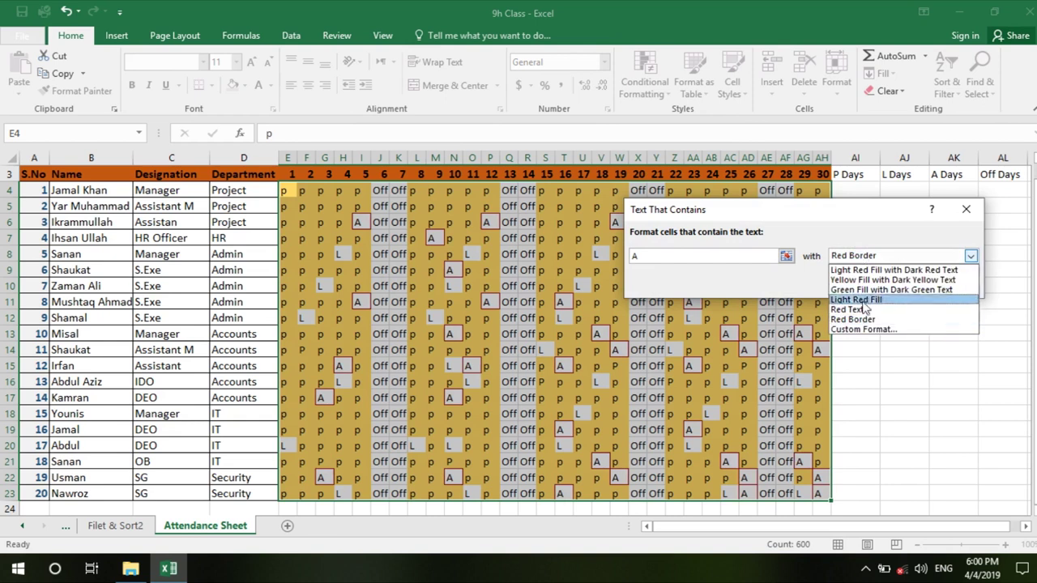
left_click(866, 334)
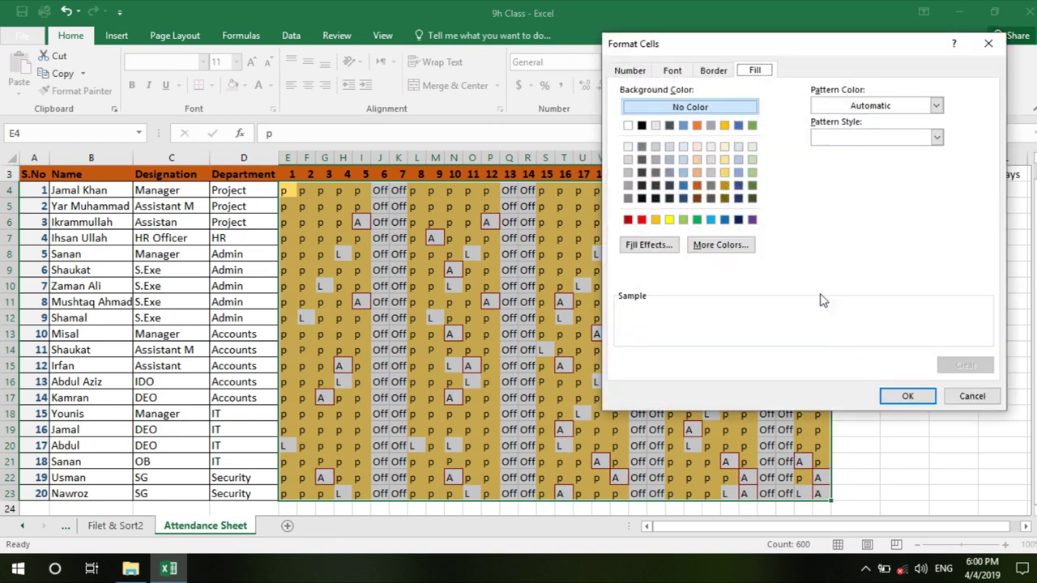
left_click(642, 222)
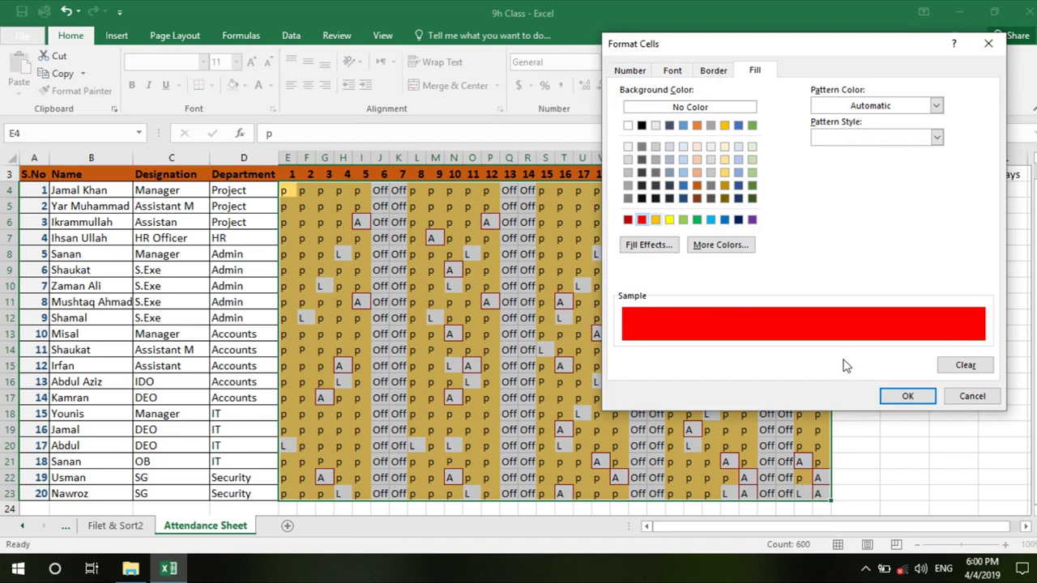
left_click(908, 396)
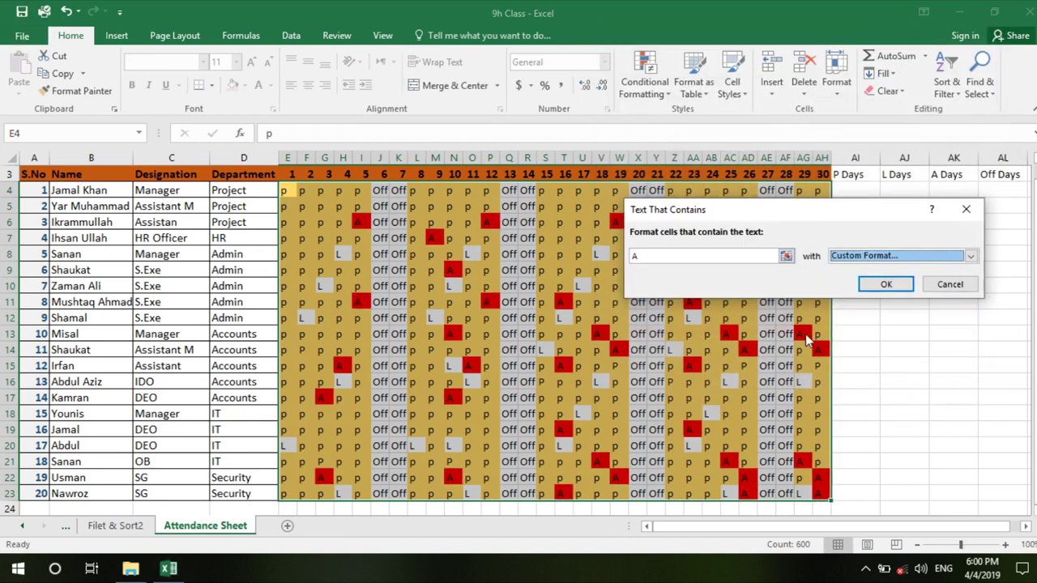
left_click(887, 285)
left_click(634, 285)
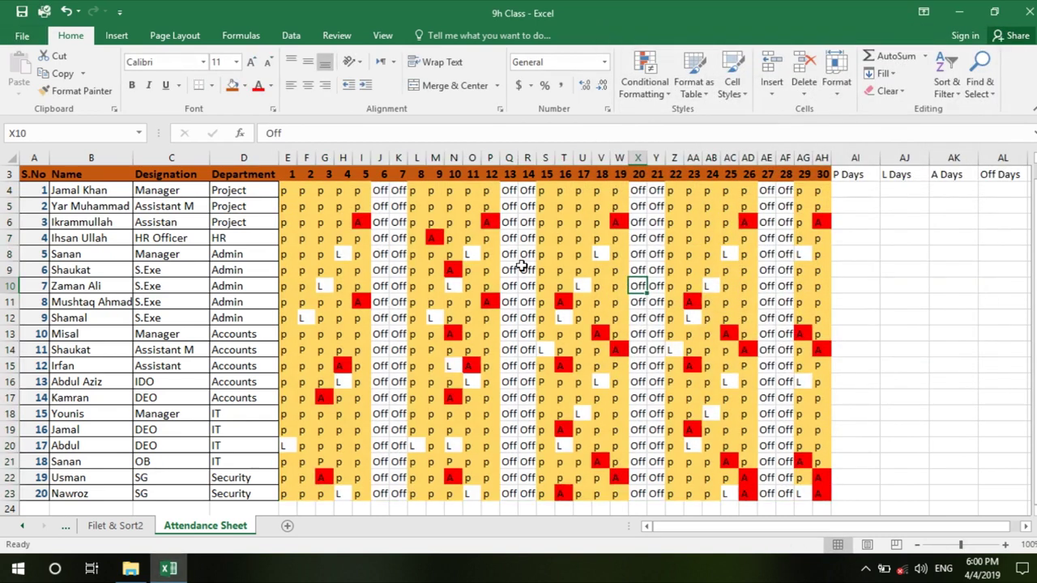
scroll(457, 243, "up", 1)
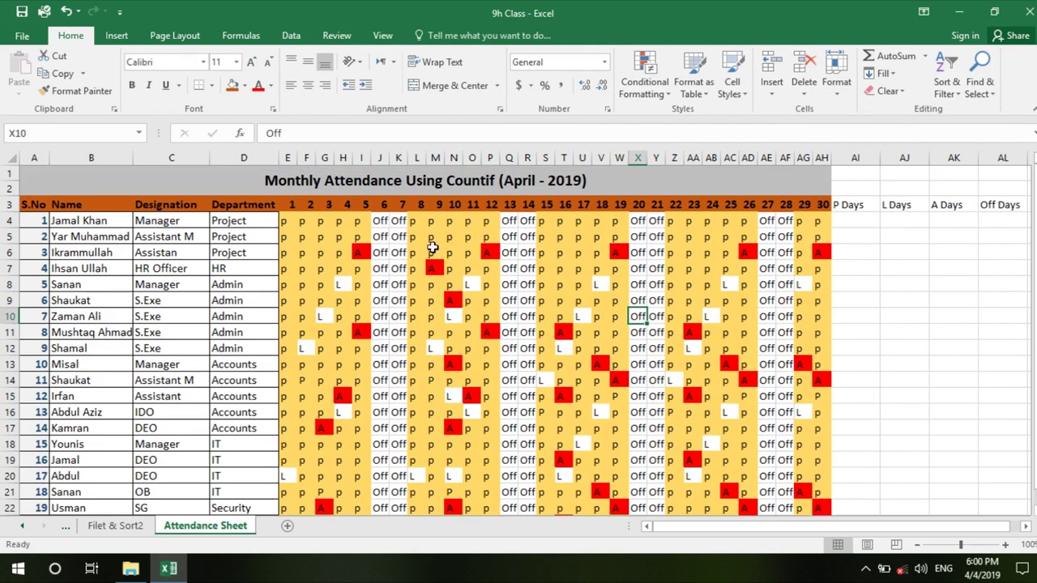
left_click_drag(287, 223, 822, 487)
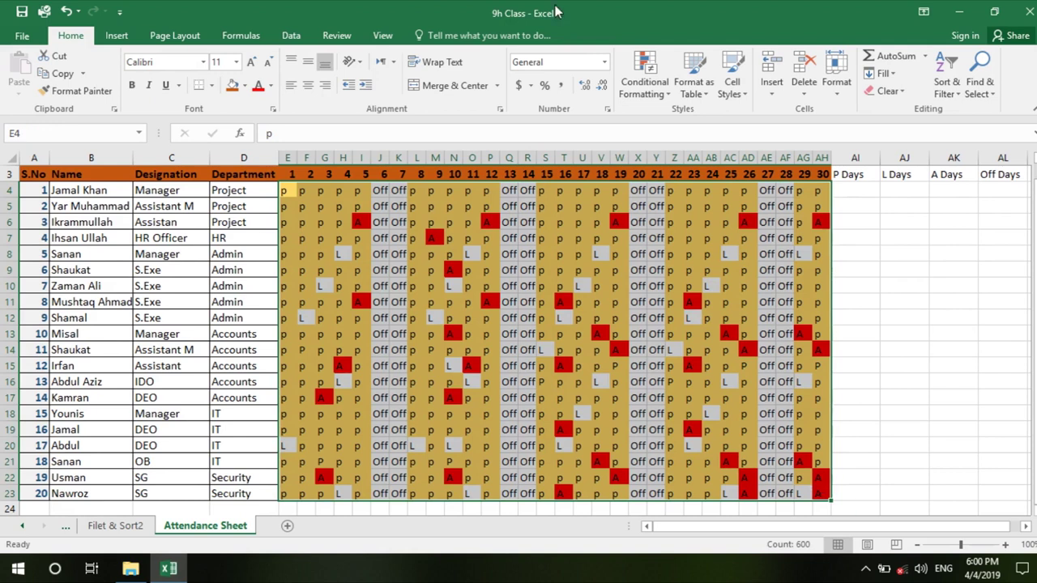
Highlight cells containing 'L' with the Light Red Fill with Dark Red Text preset.
left_click(653, 96)
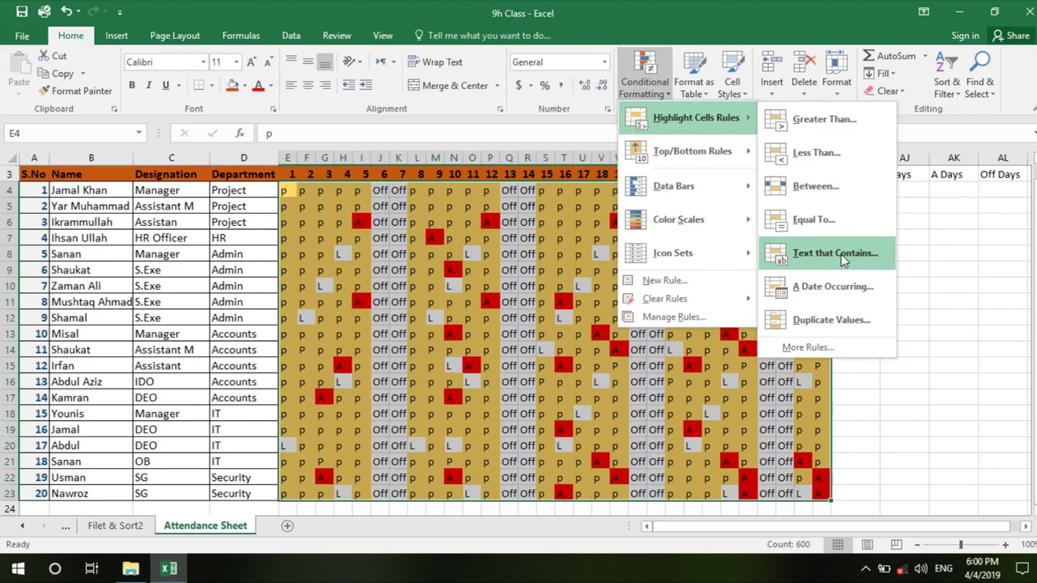
left_click(843, 257)
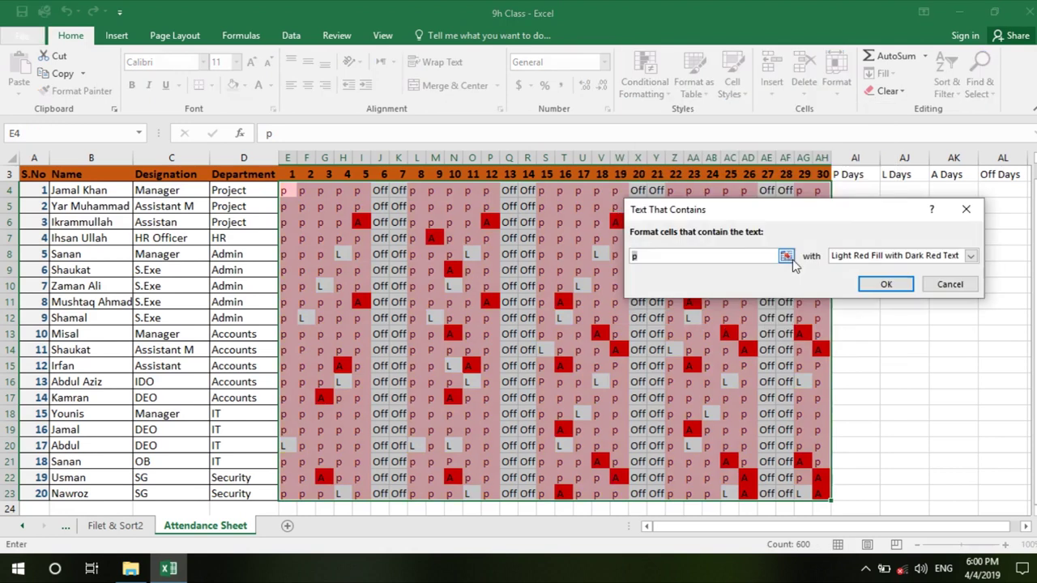
type("L")
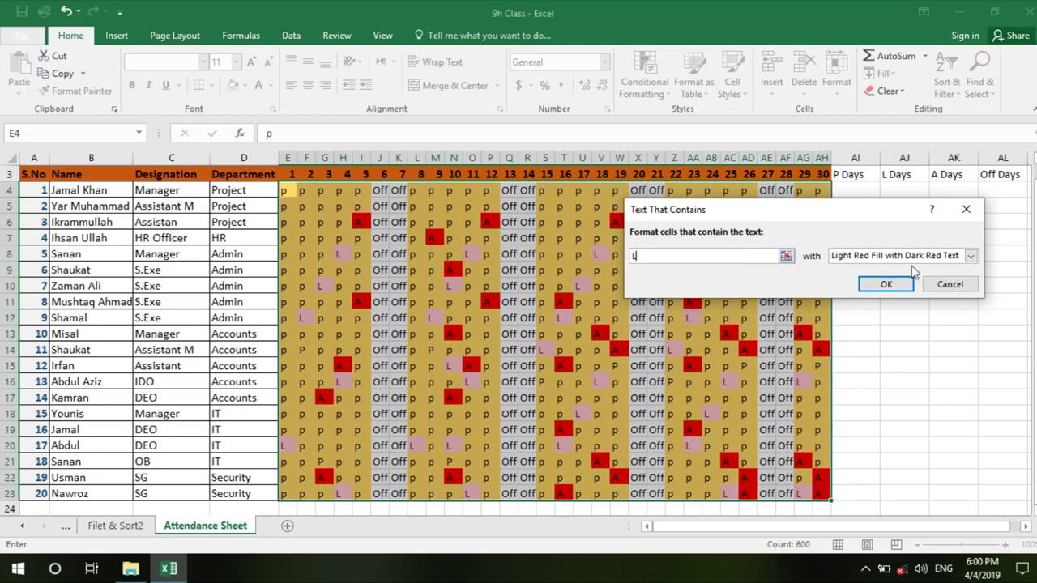
left_click(872, 287)
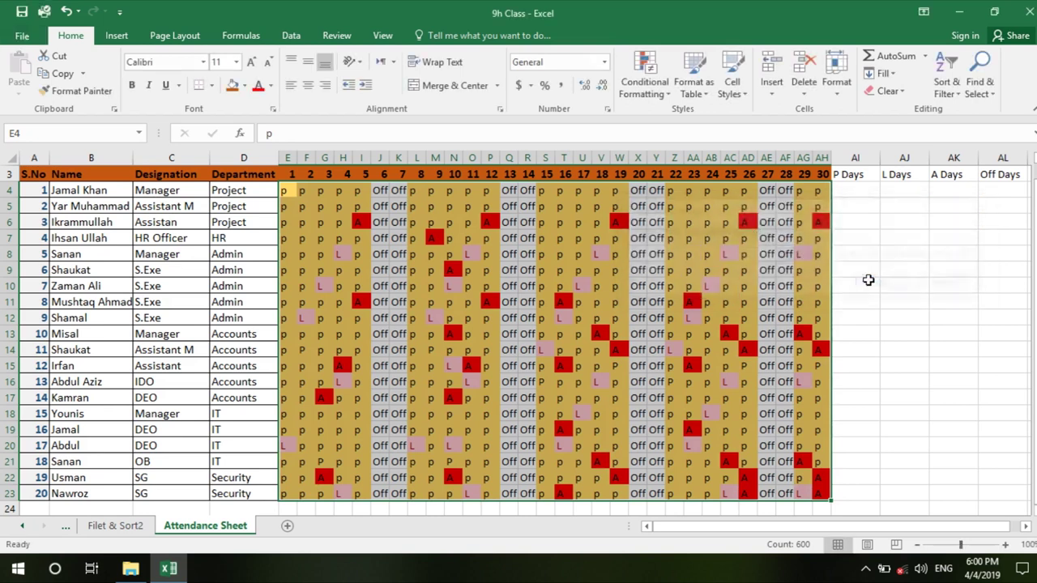
left_click(747, 300)
scroll(451, 230, "down", 1)
scroll(448, 228, "up", 1)
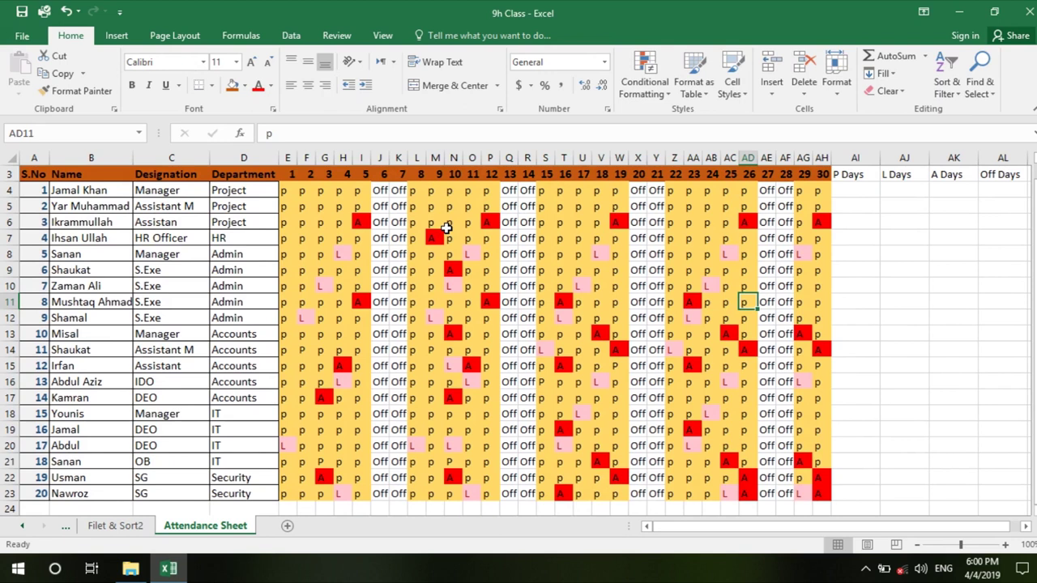
Select E4:AH23 and add a Text That Contains 'Off' rule using the Red Border style.
left_click_drag(279, 186, 820, 400)
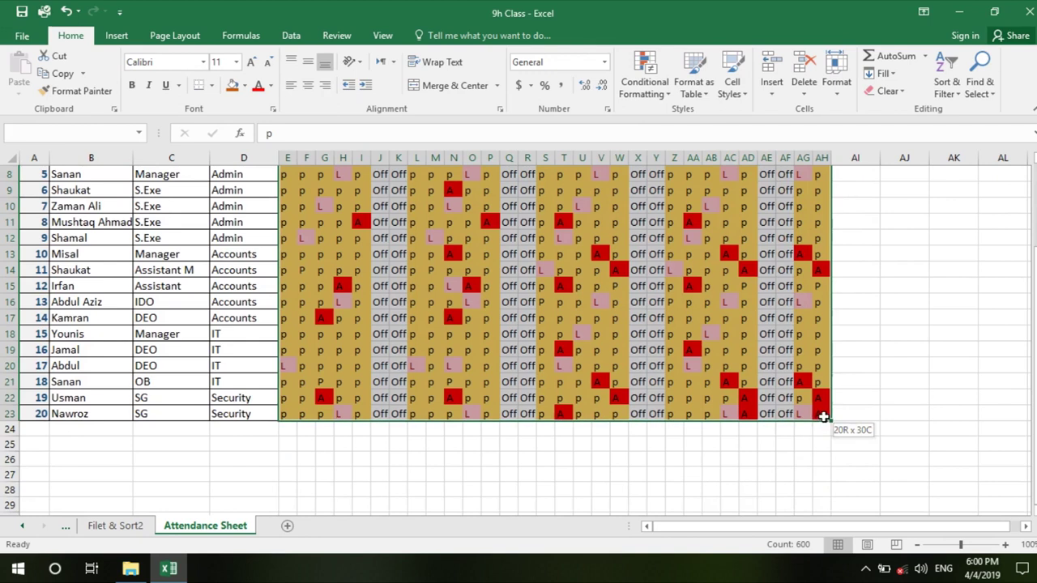
left_click_drag(820, 400, 820, 416)
left_click(648, 85)
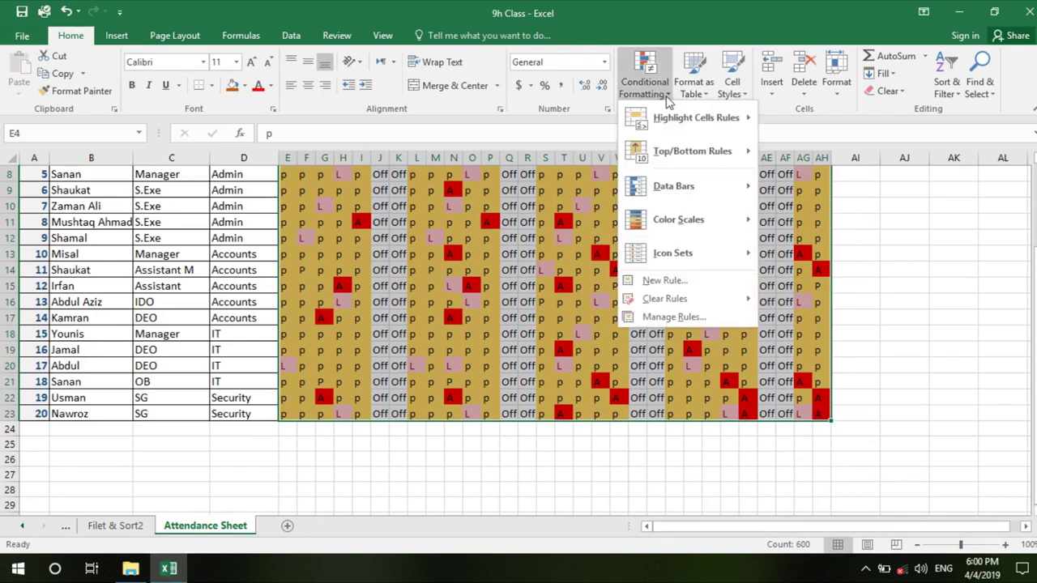
mouse_move(705, 120)
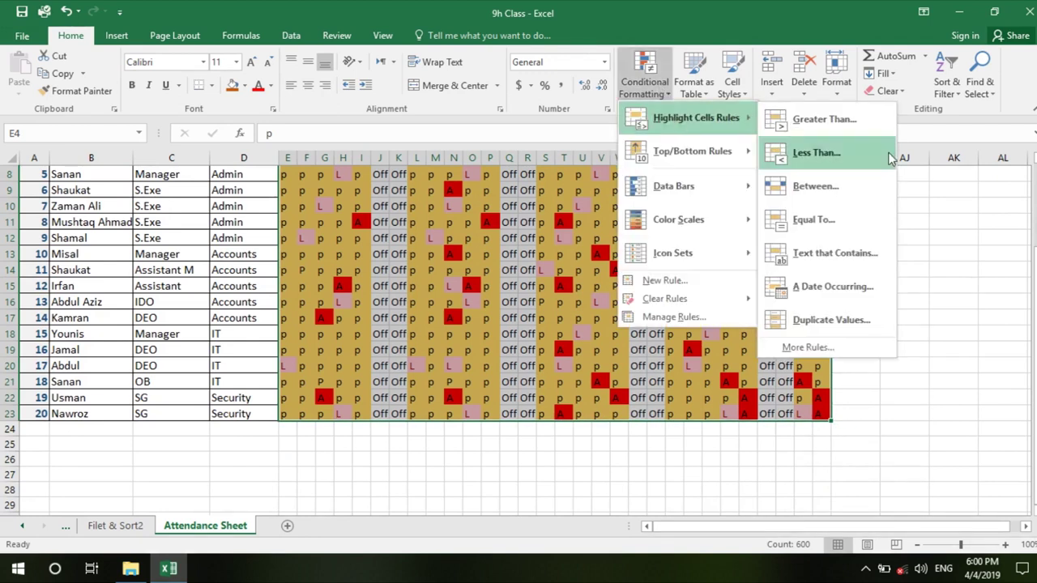
left_click(847, 261)
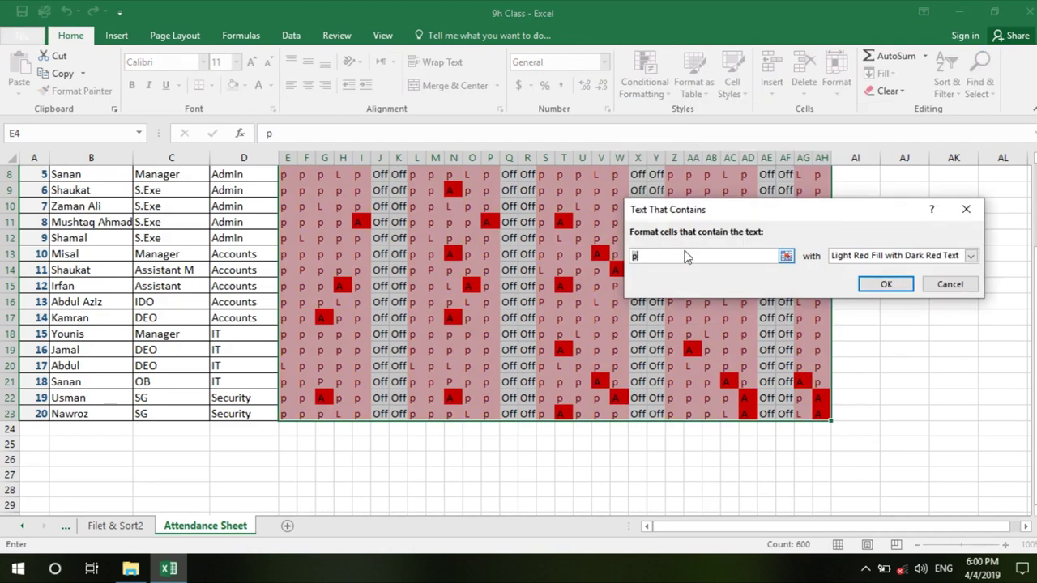
type("Off")
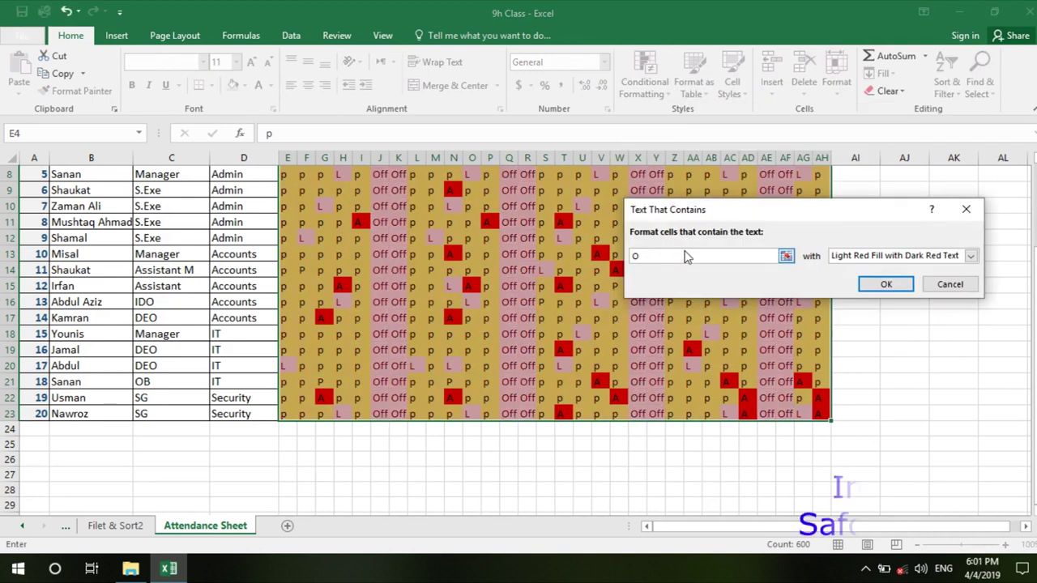
left_click(859, 258)
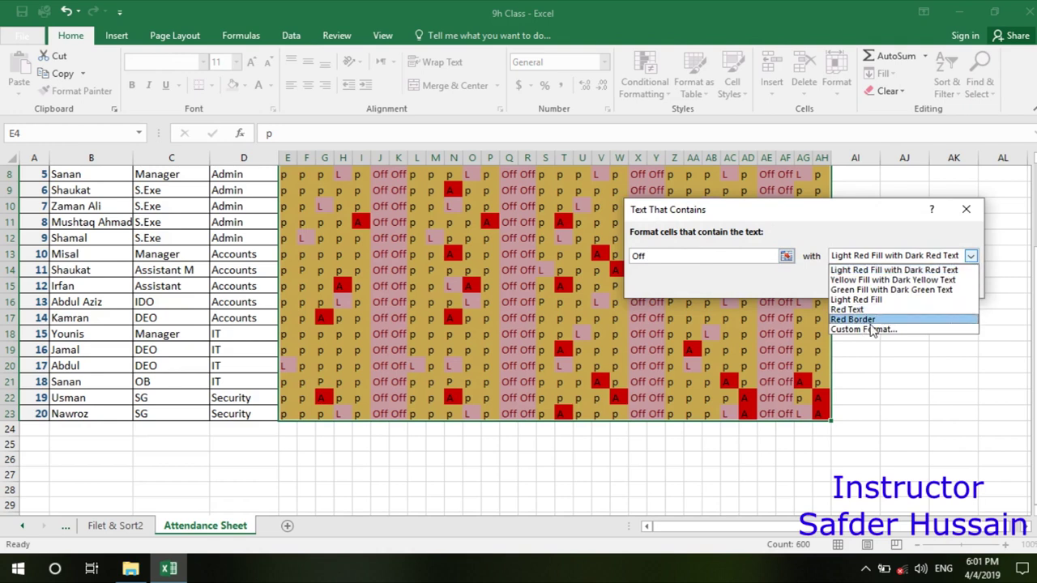
left_click(877, 322)
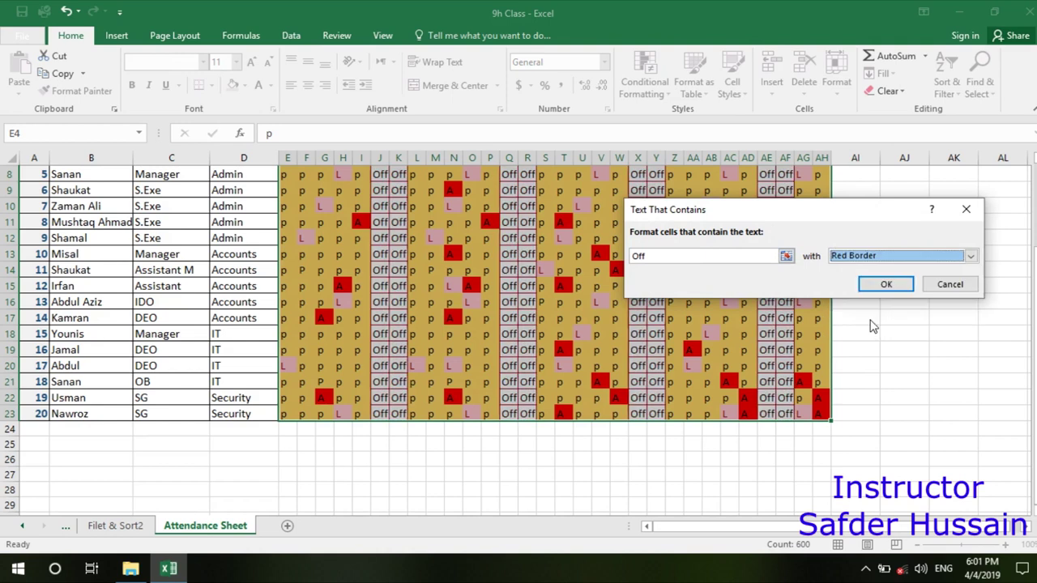
left_click(887, 283)
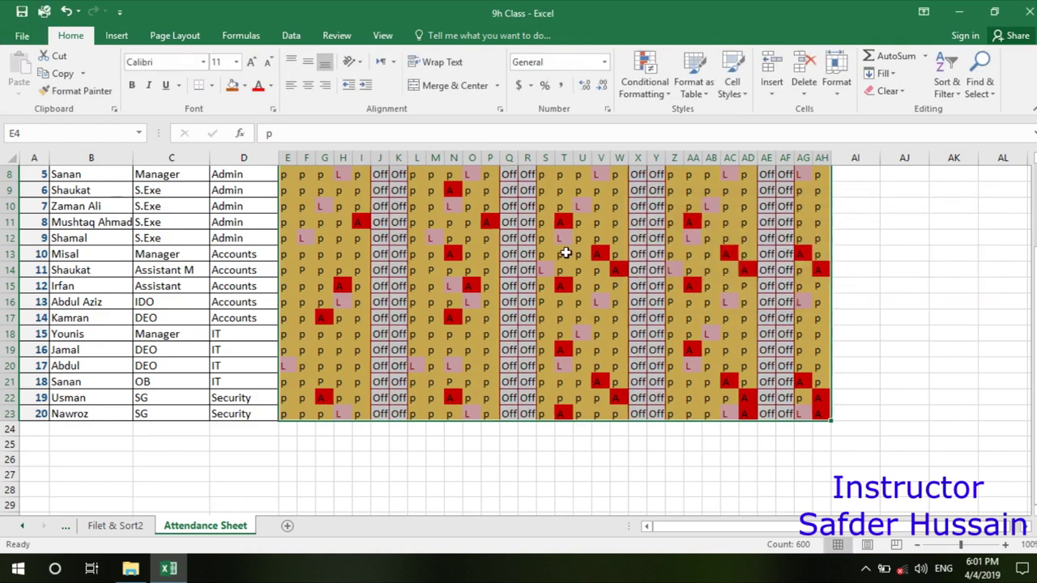
left_click(565, 254)
scroll(565, 254, "up", 3)
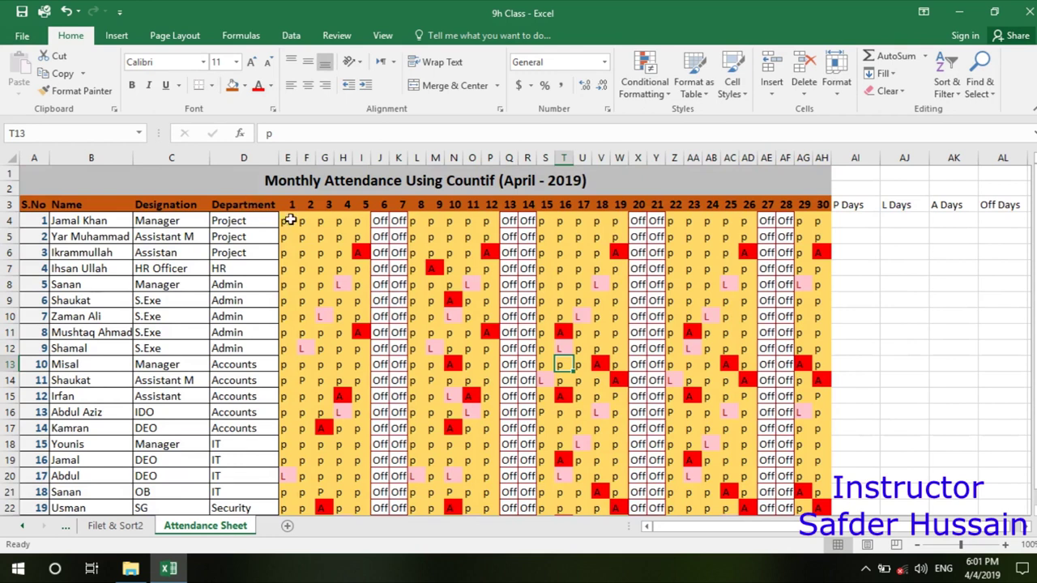
left_click_drag(285, 220, 825, 445)
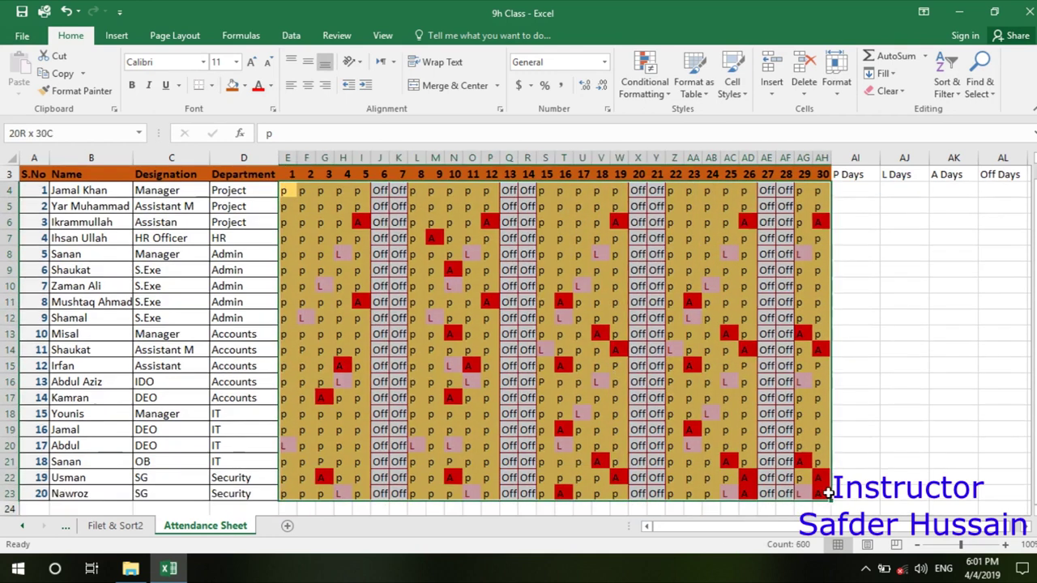
Add a fifth Text That Contains rule for 'O' giving the Off cells red text.
left_click(646, 88)
mouse_move(669, 122)
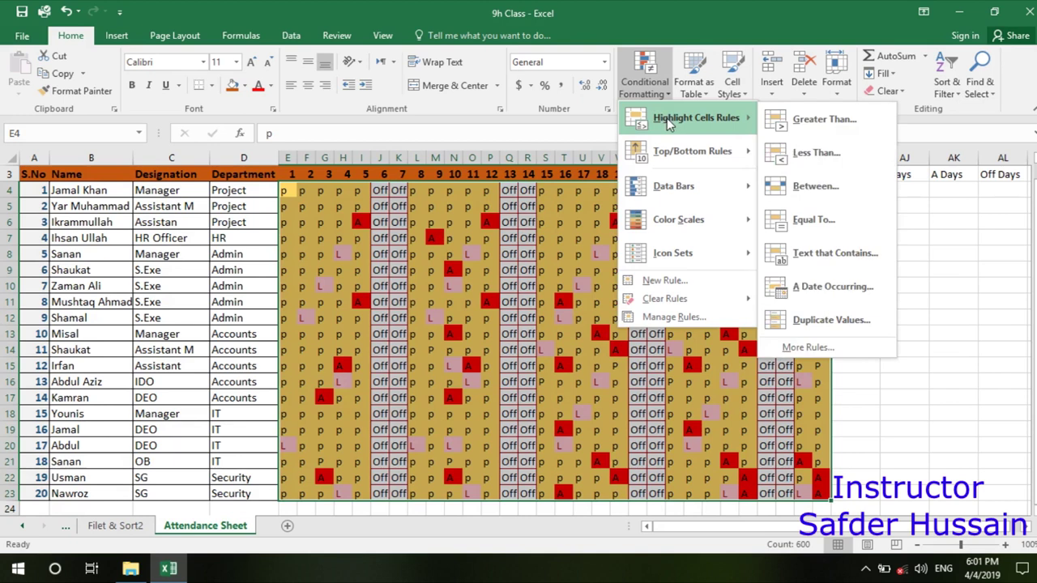
left_click(835, 252)
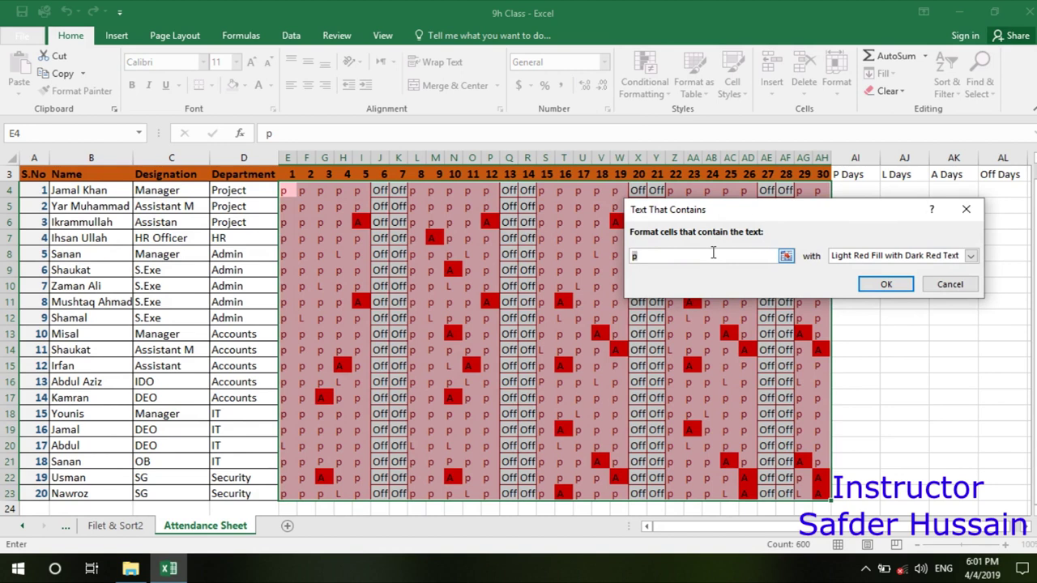
type("Off")
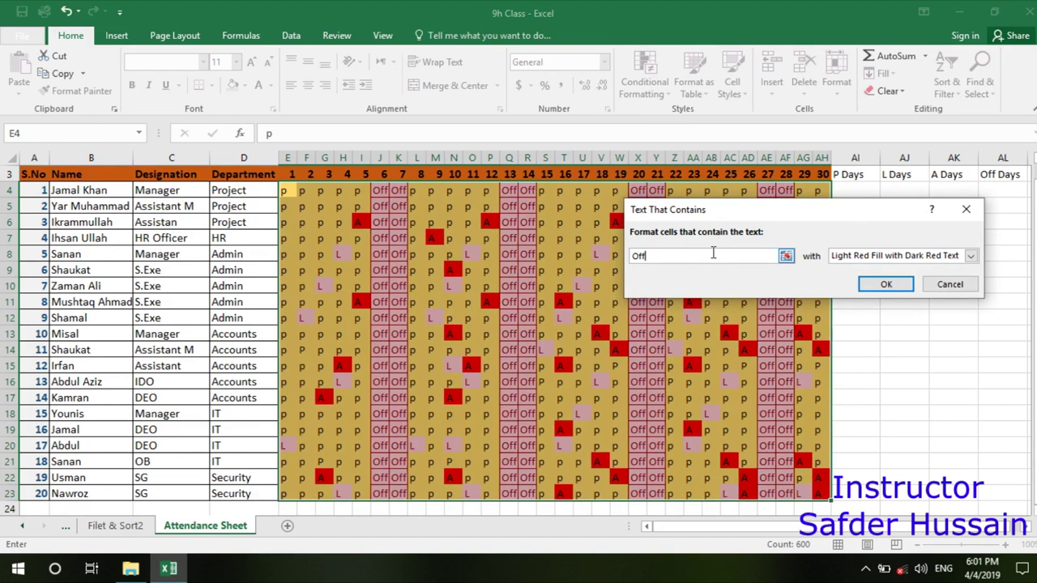
left_click(853, 256)
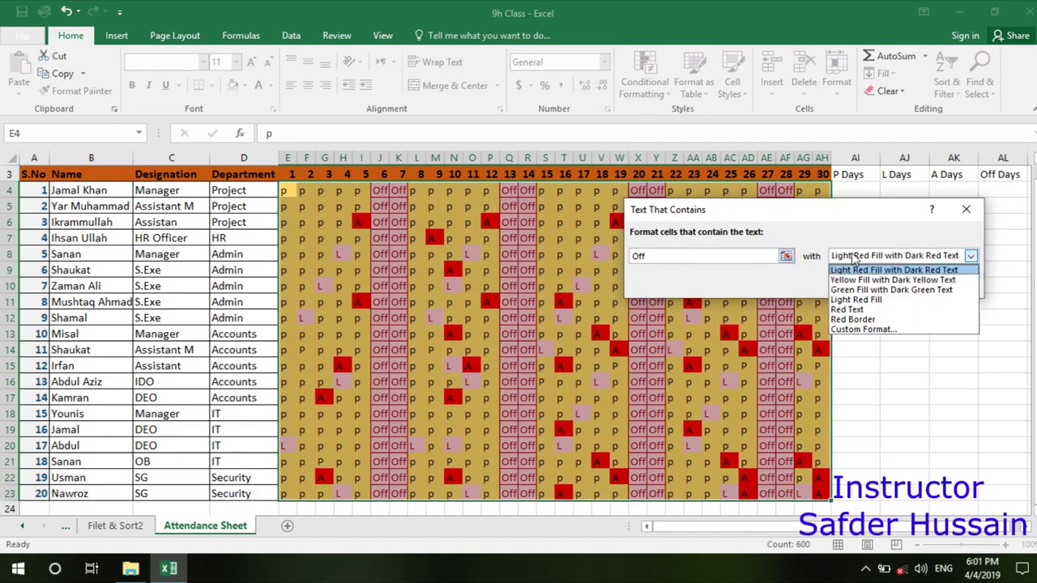
left_click(863, 313)
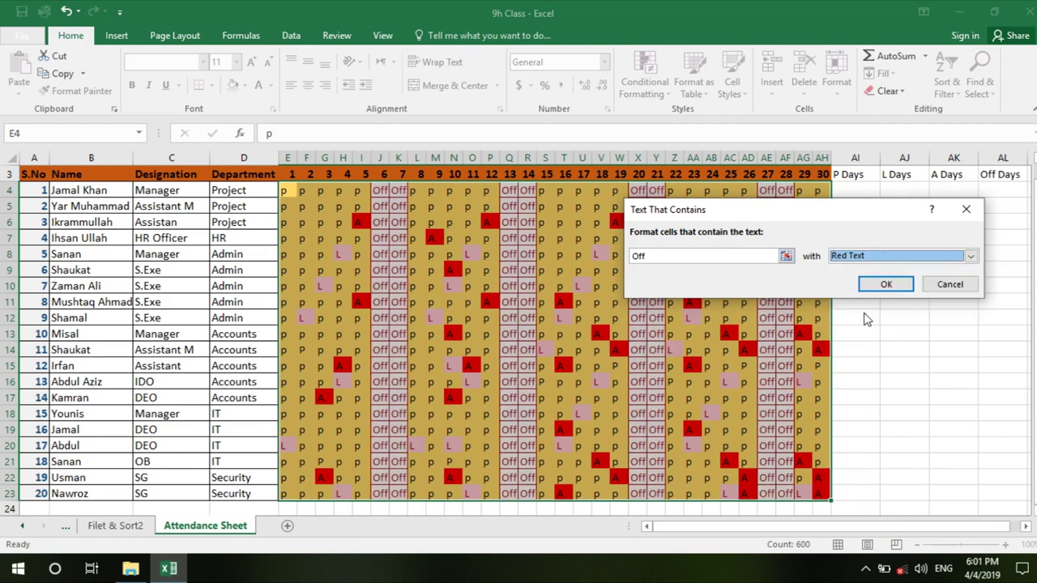
left_click(892, 285)
left_click(454, 269)
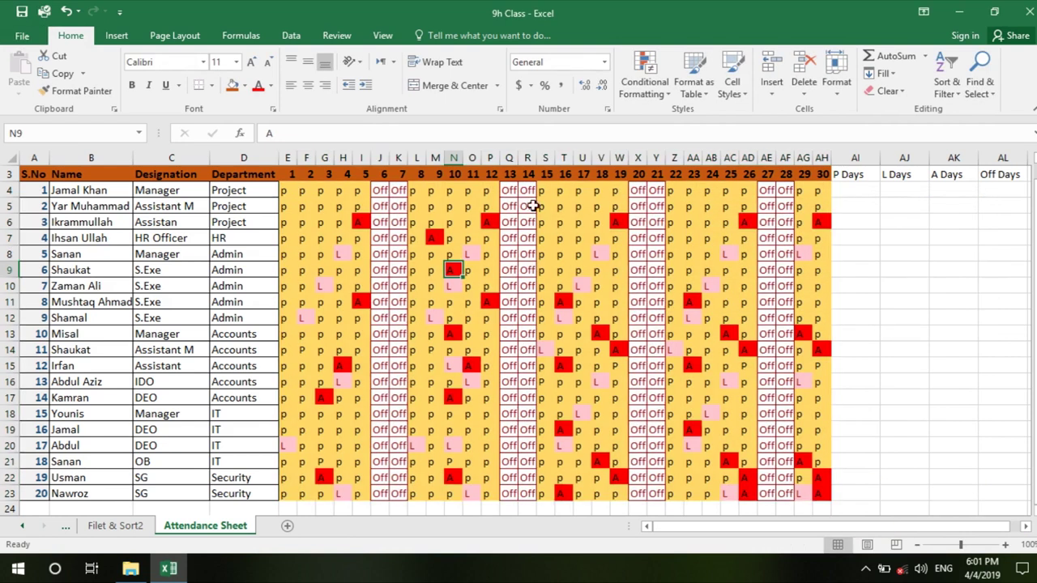
scroll(526, 205, "up", 1)
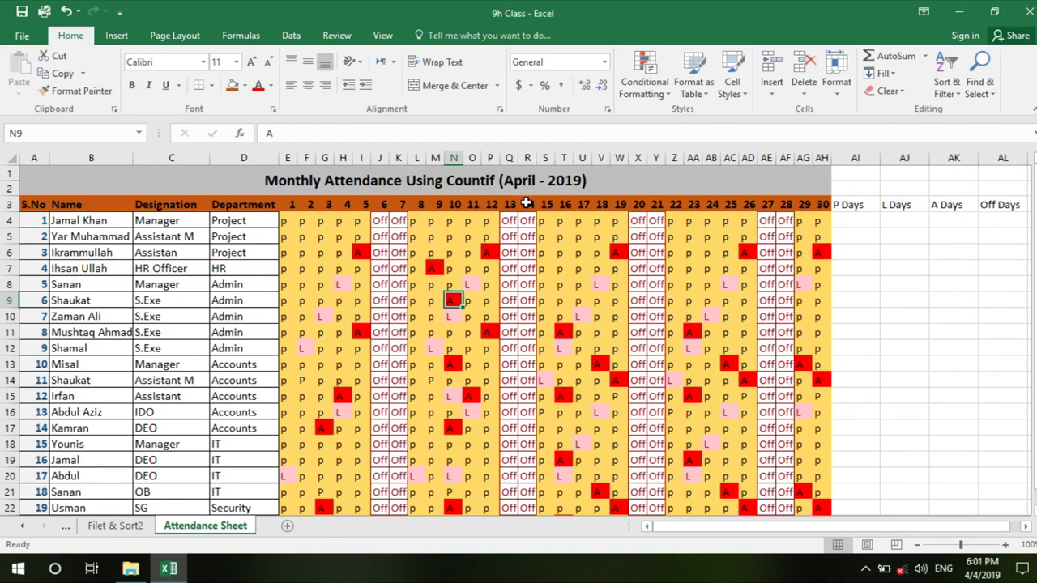
Format-paint the day 29–30 header style from AG3:AH3 onto the total headings AI3:AL3.
left_click(74, 217)
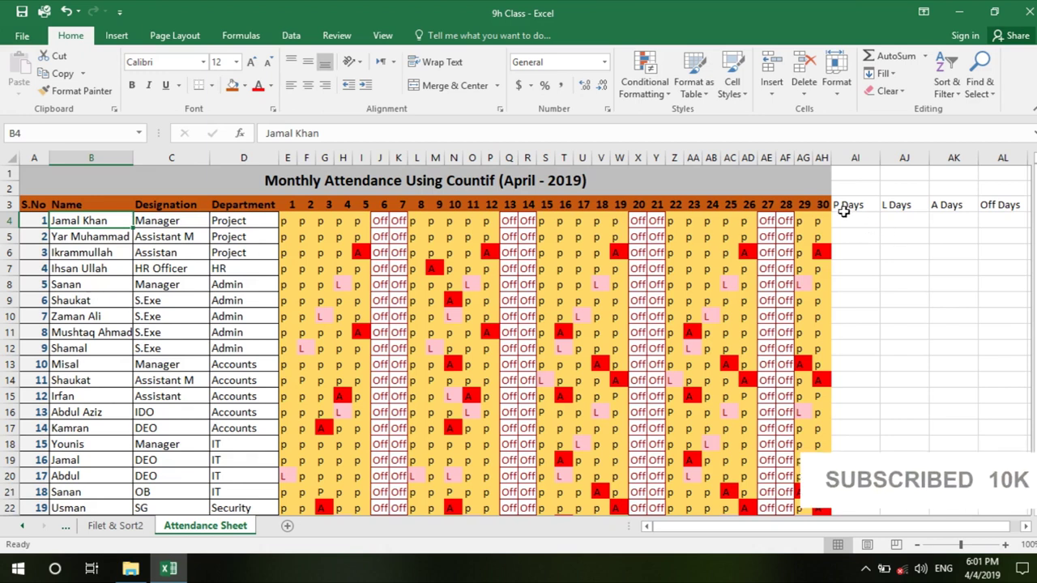
left_click_drag(803, 205, 815, 207)
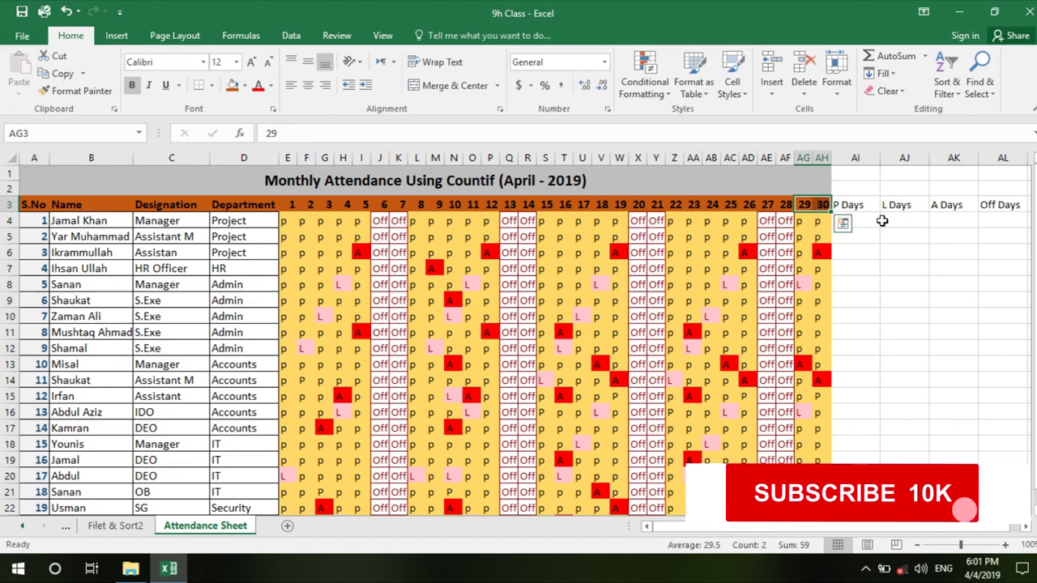
left_click(81, 91)
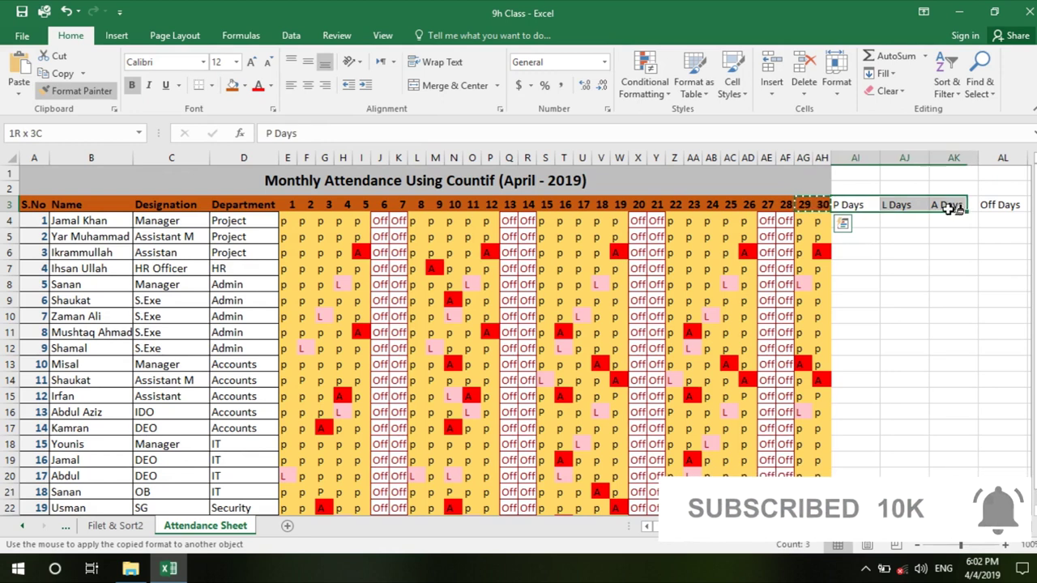
left_click_drag(855, 207, 1001, 205)
left_click(926, 247)
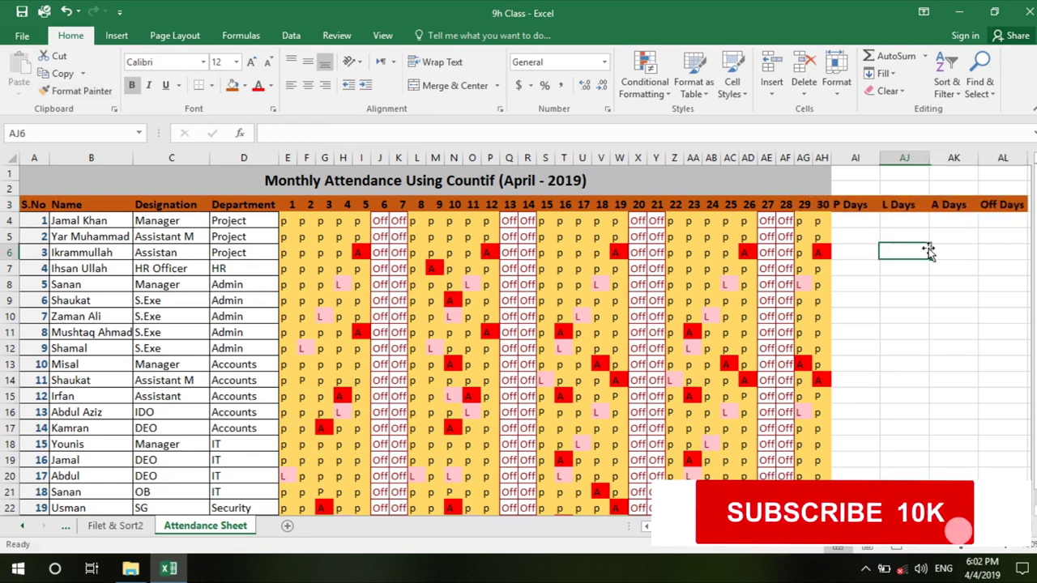
left_click(855, 222)
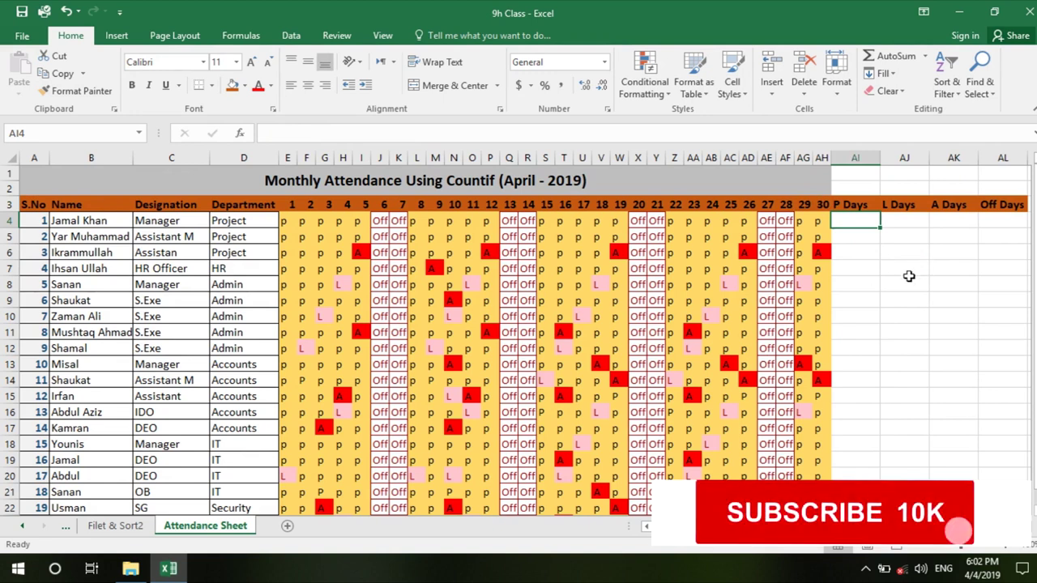
Enter =COUNTIF(E4:AH4,"P") in AI4, giving the first employee 22 present days.
type("=")
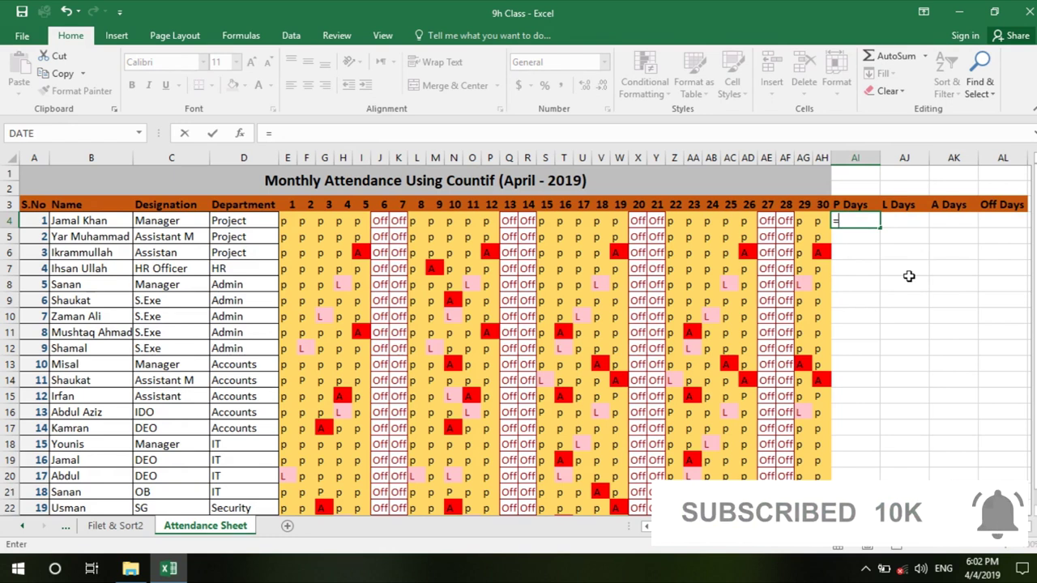
type("count")
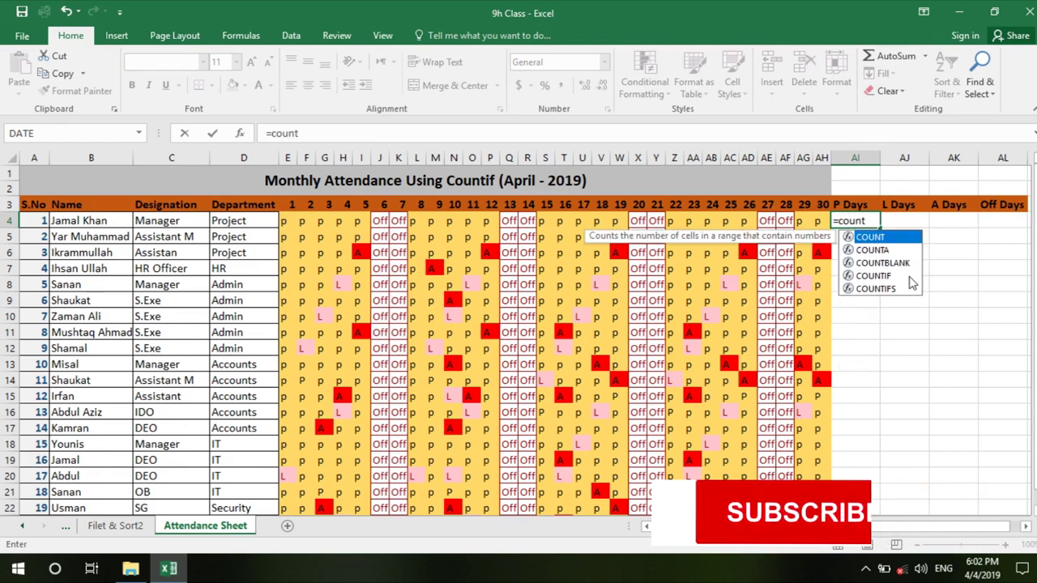
type("if")
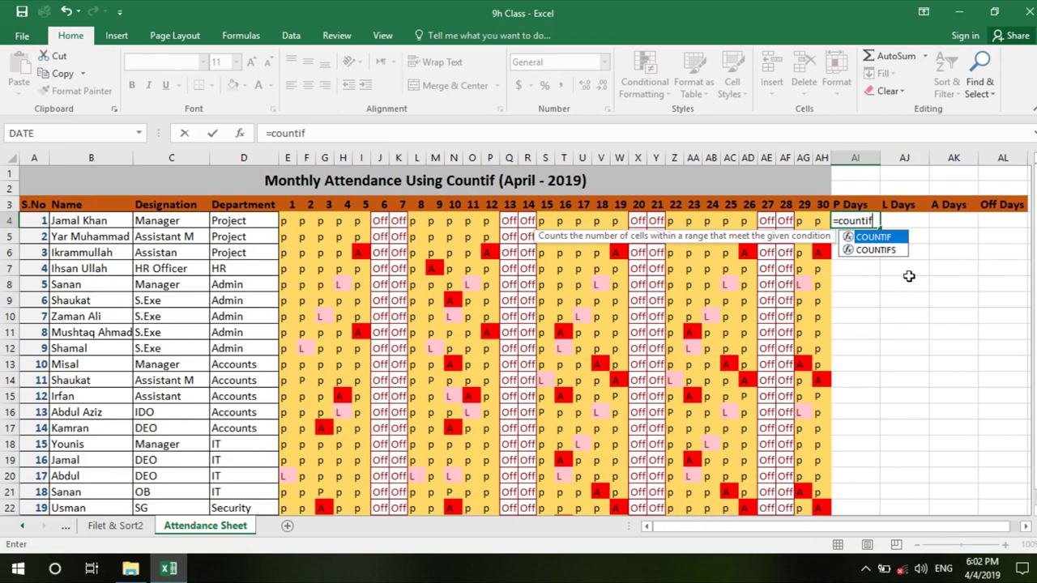
type("(")
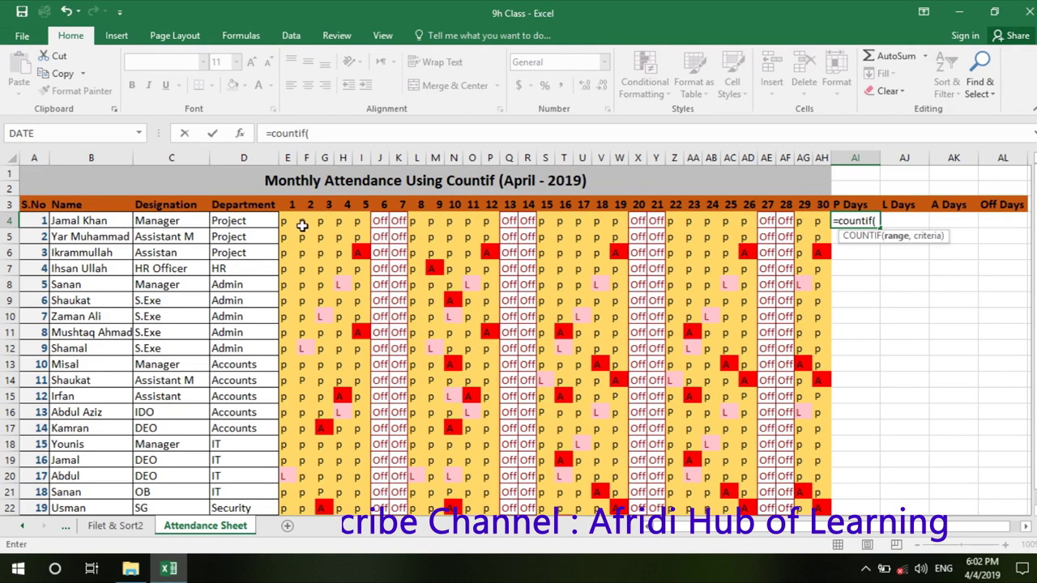
left_click_drag(285, 222, 815, 219)
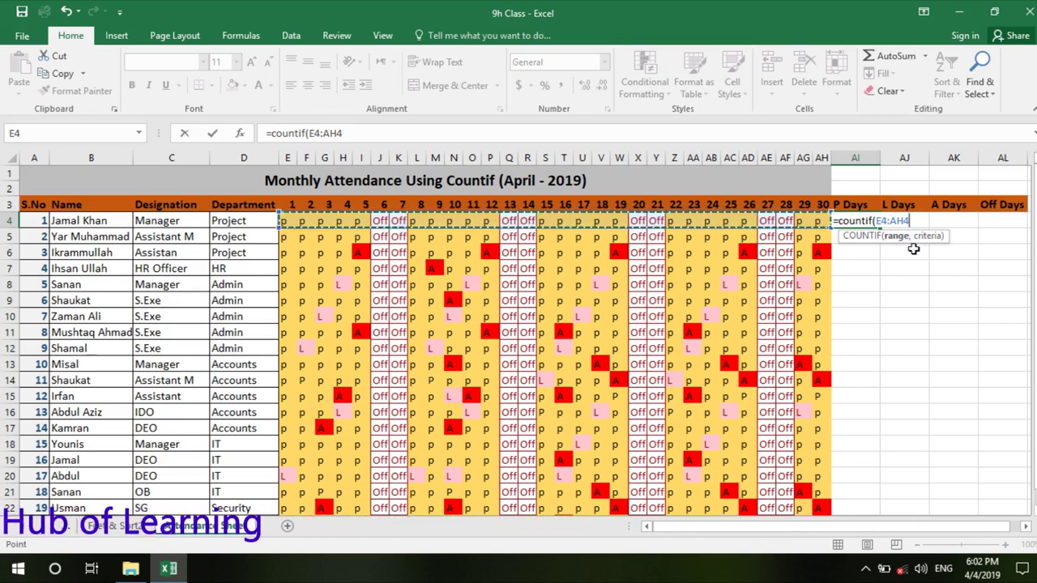
type(",\"P")
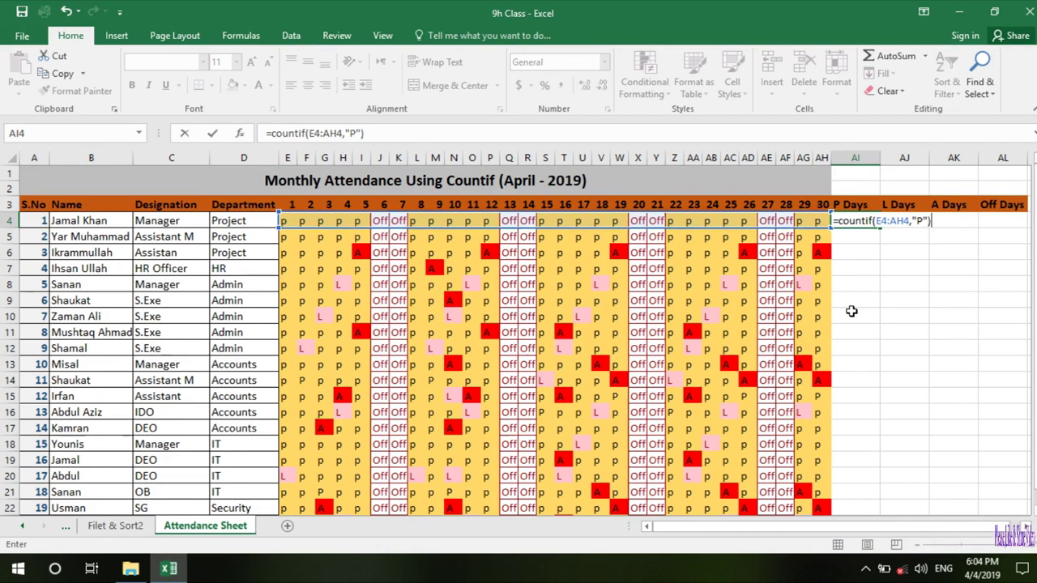
key("Return")
left_click(863, 230)
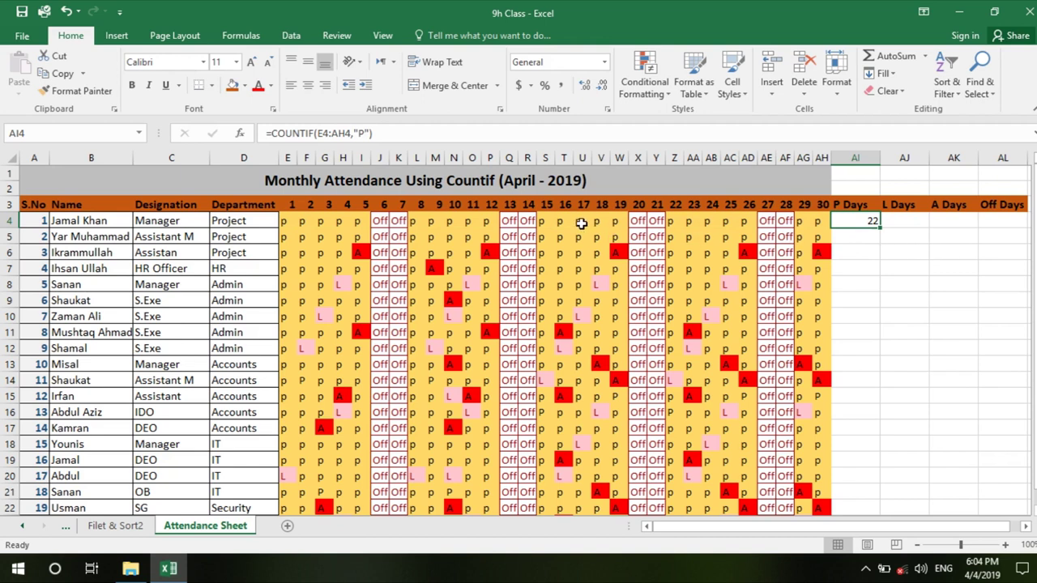
Mark the first employee's day 17 as L and day 24 as A; AI4 recalculates to 20.
left_click(582, 224)
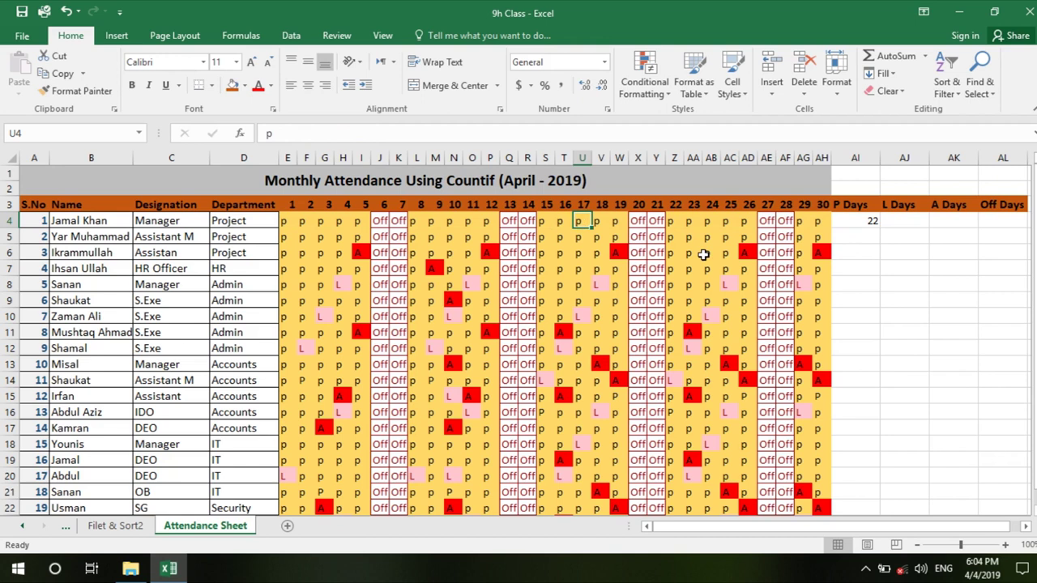
type("L")
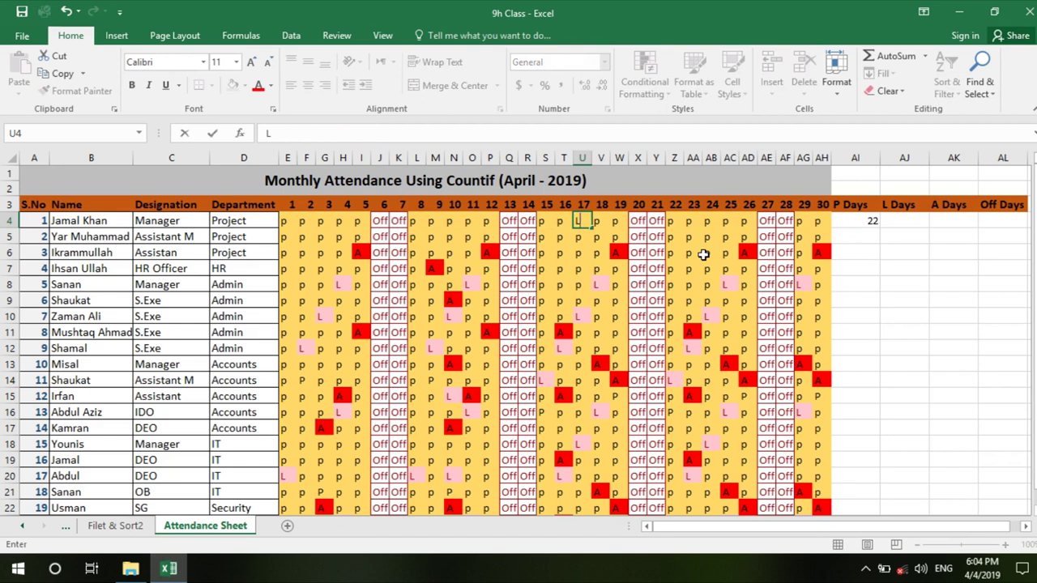
key("Return")
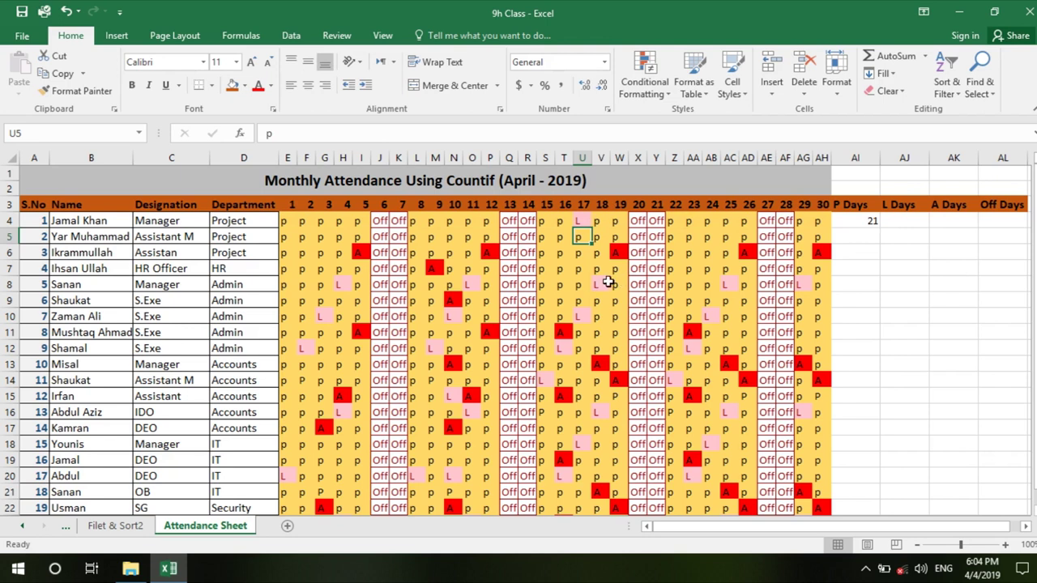
left_click(708, 225)
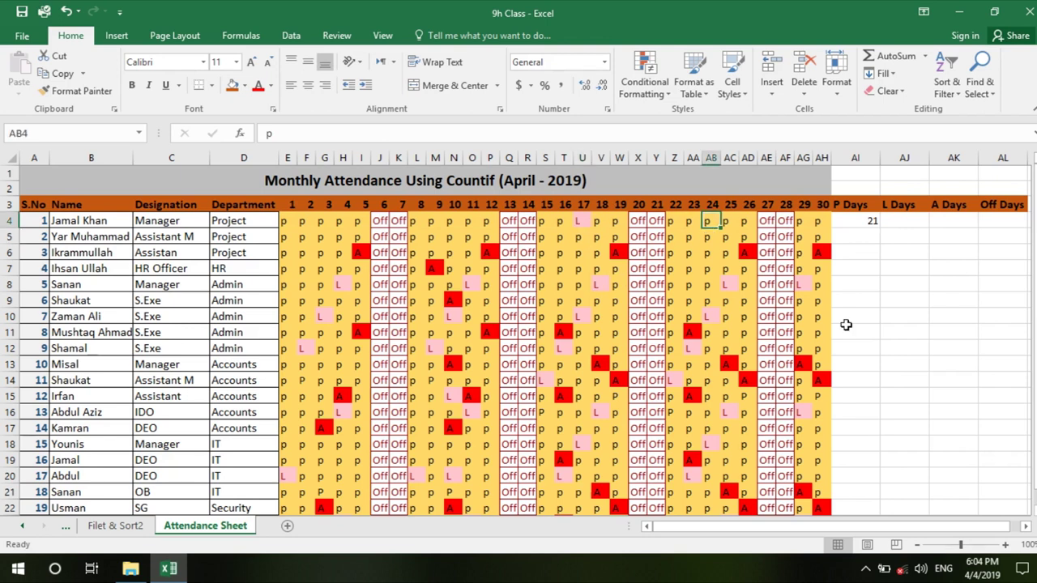
type("A")
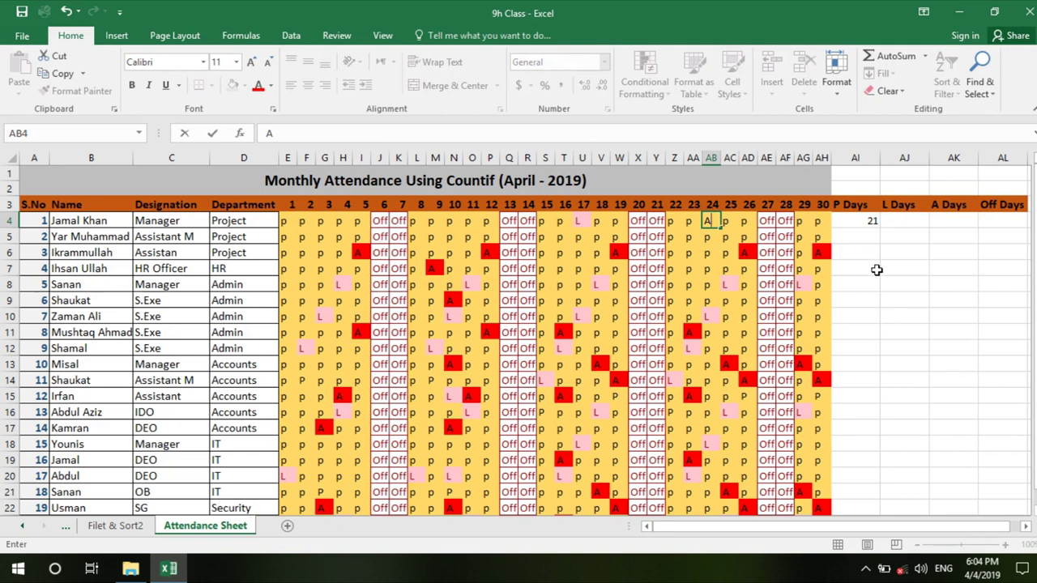
key("Return")
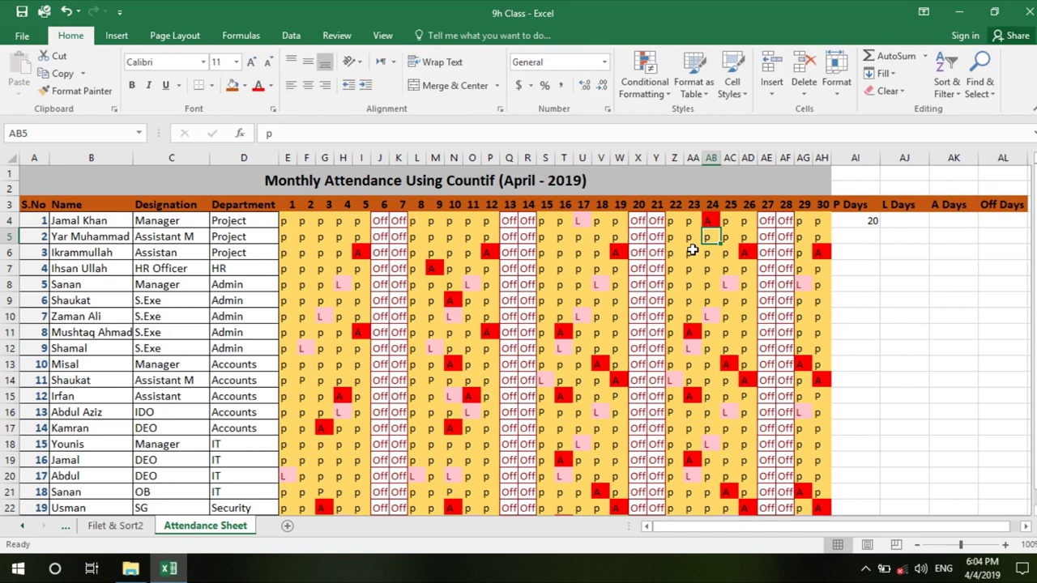
left_click(871, 224)
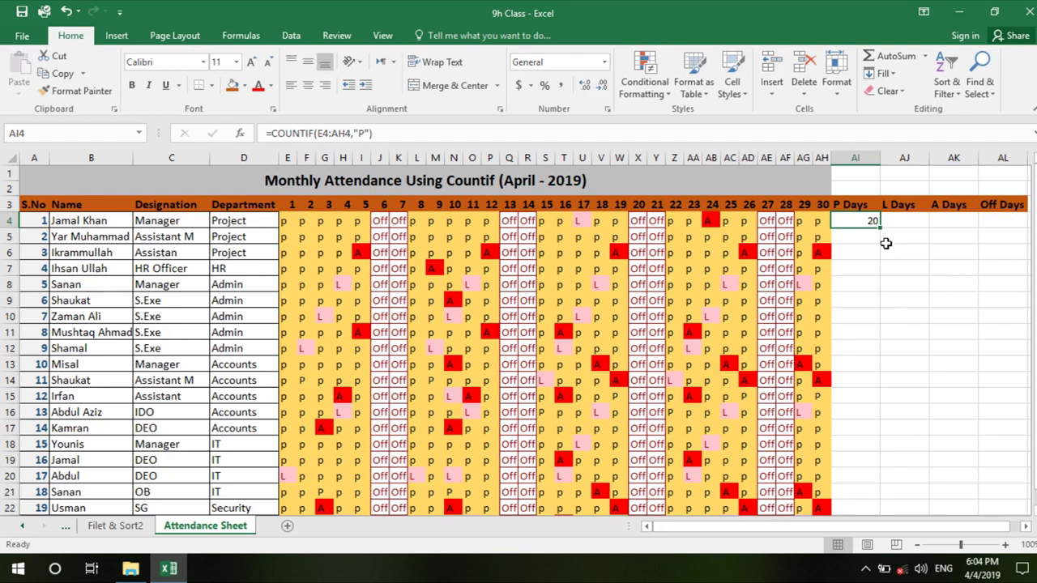
left_click_drag(882, 230, 884, 248)
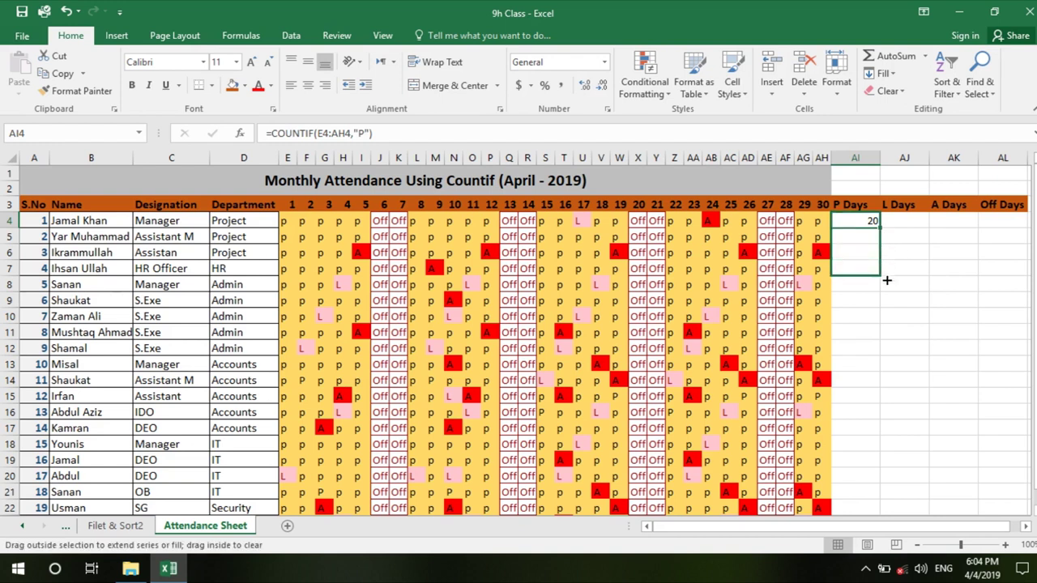
Fill the P Days formula from AI4 down to AI23 for all 20 employees.
left_click_drag(885, 248, 881, 498)
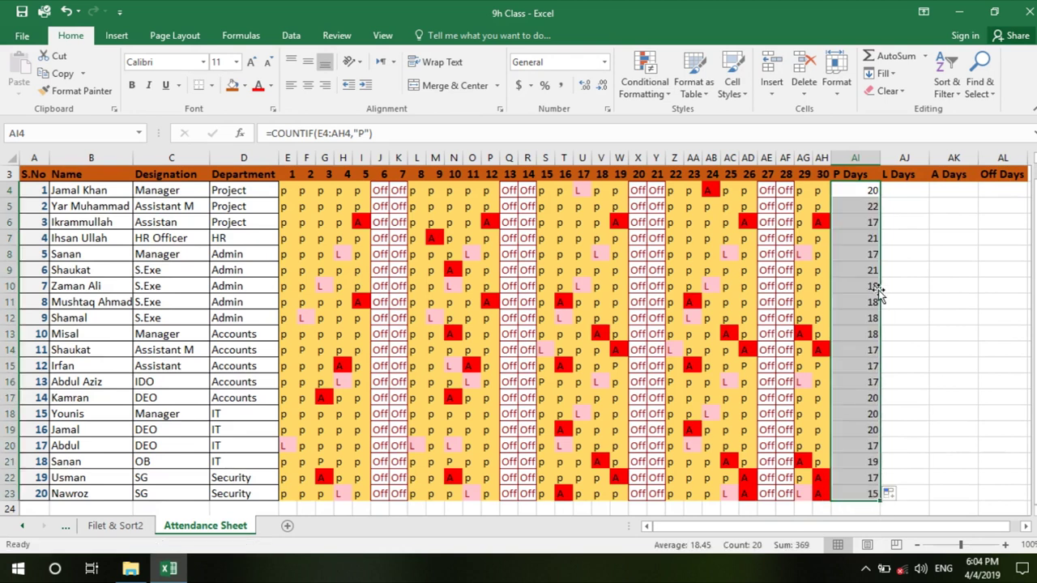
left_click(860, 226)
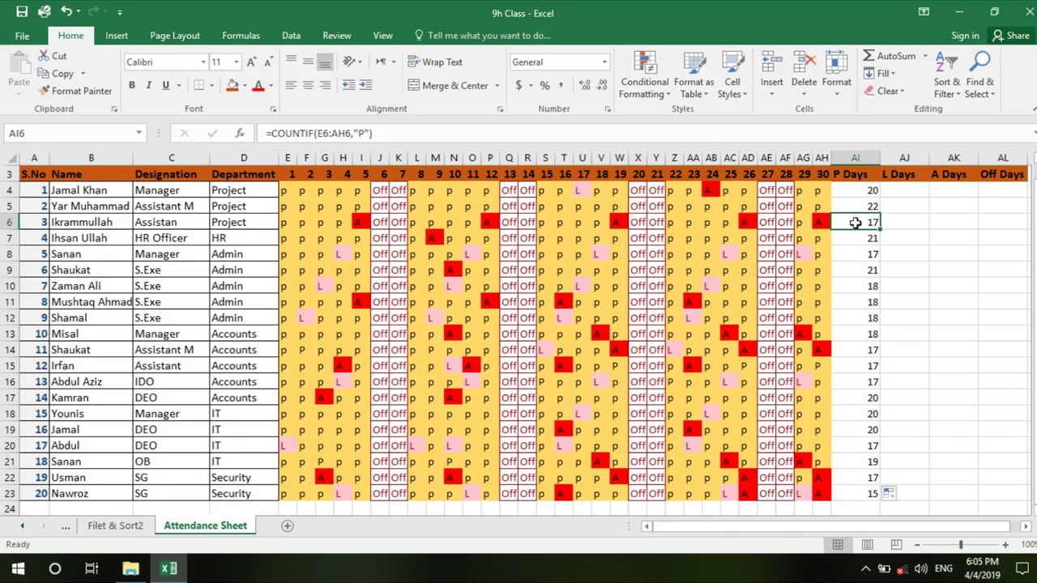
scroll(891, 273, "down", 1)
scroll(891, 273, "up", 1)
Apply All Borders to the whole table A3:AL23, including the four total columns.
left_click_drag(20, 173, 1027, 356)
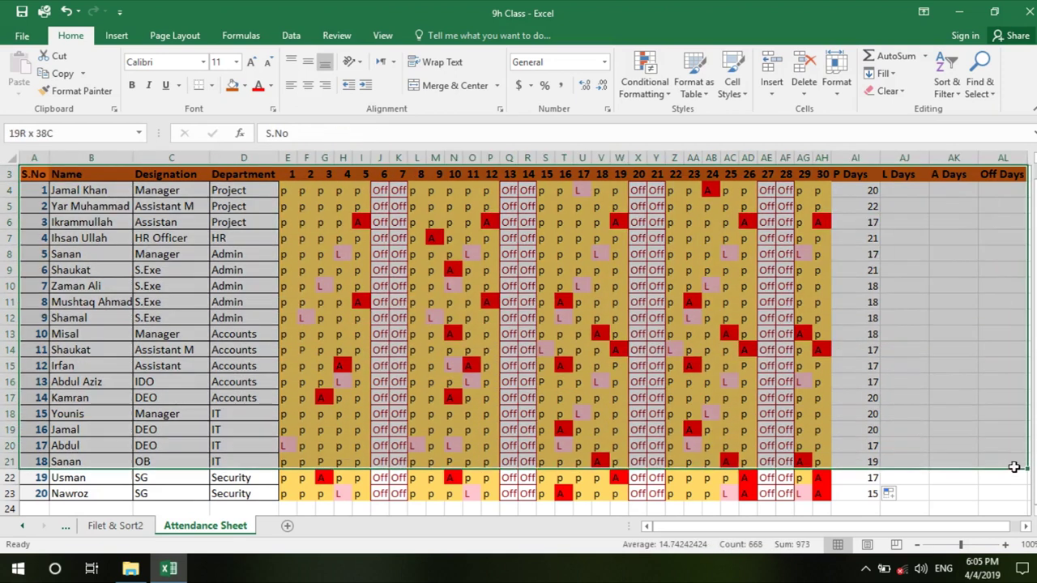
left_click_drag(1026, 356, 1016, 498)
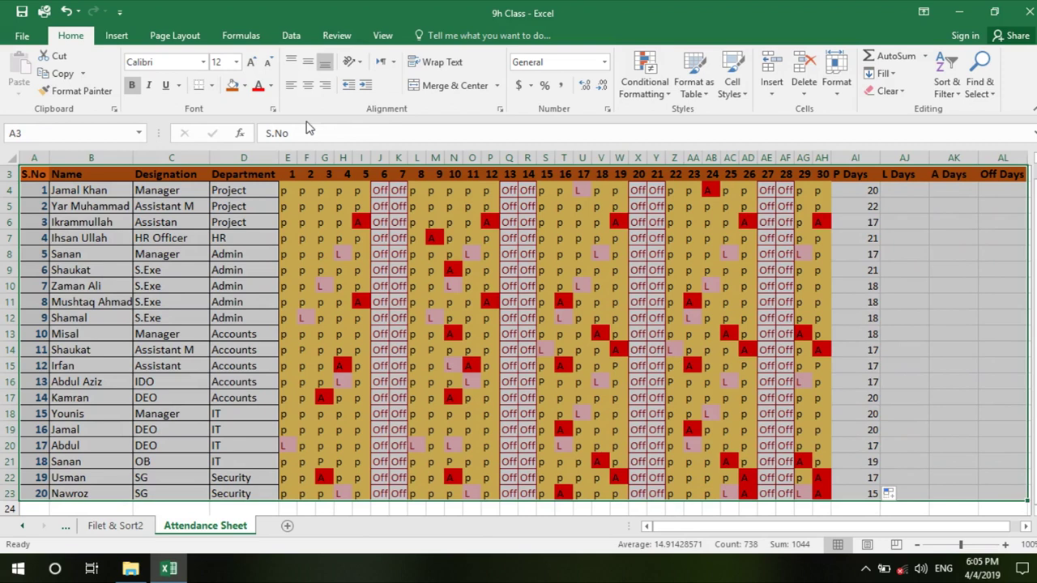
left_click(212, 86)
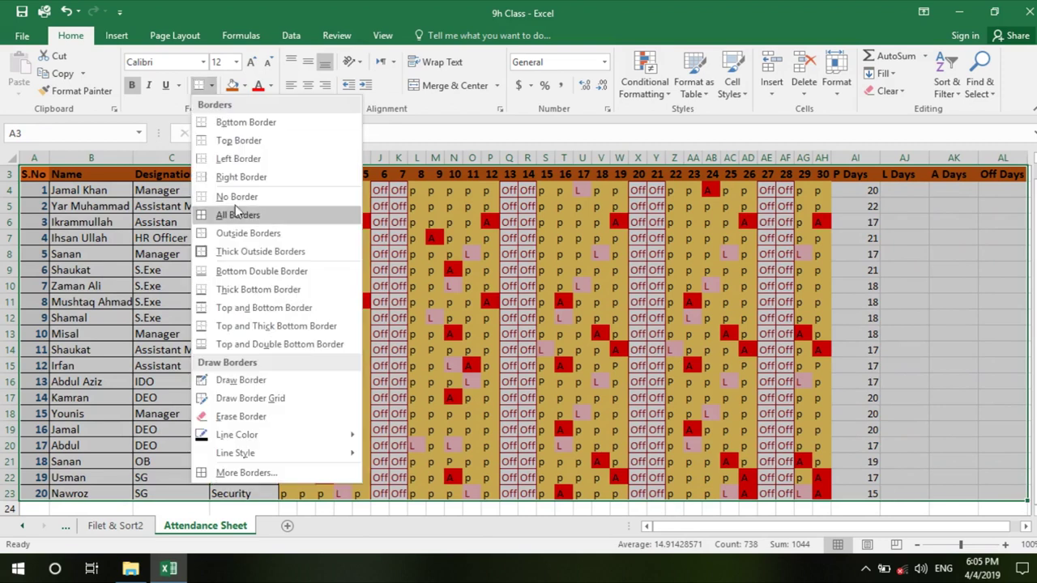
left_click(243, 219)
left_click(656, 285)
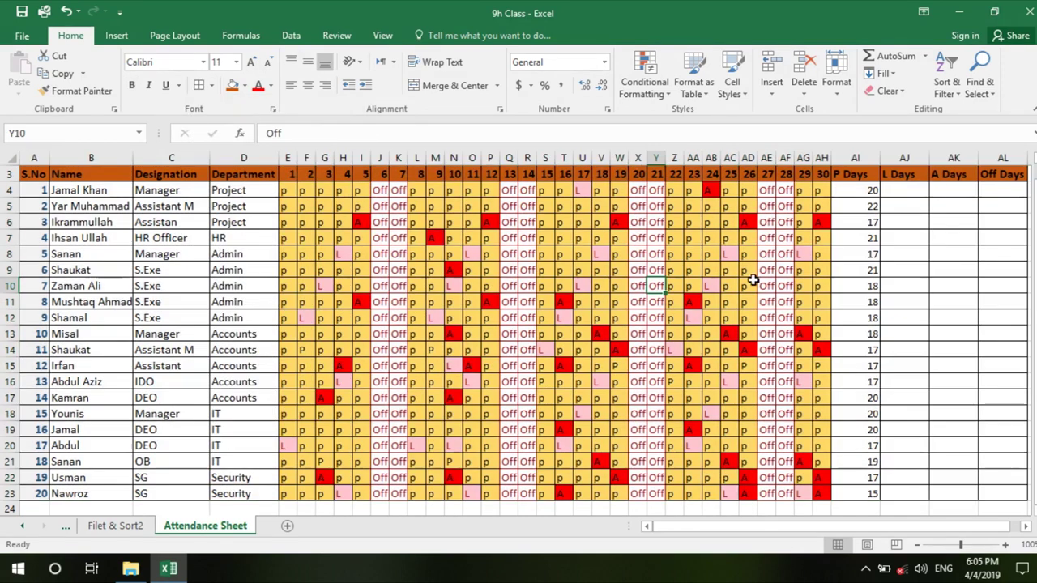
left_click(904, 188)
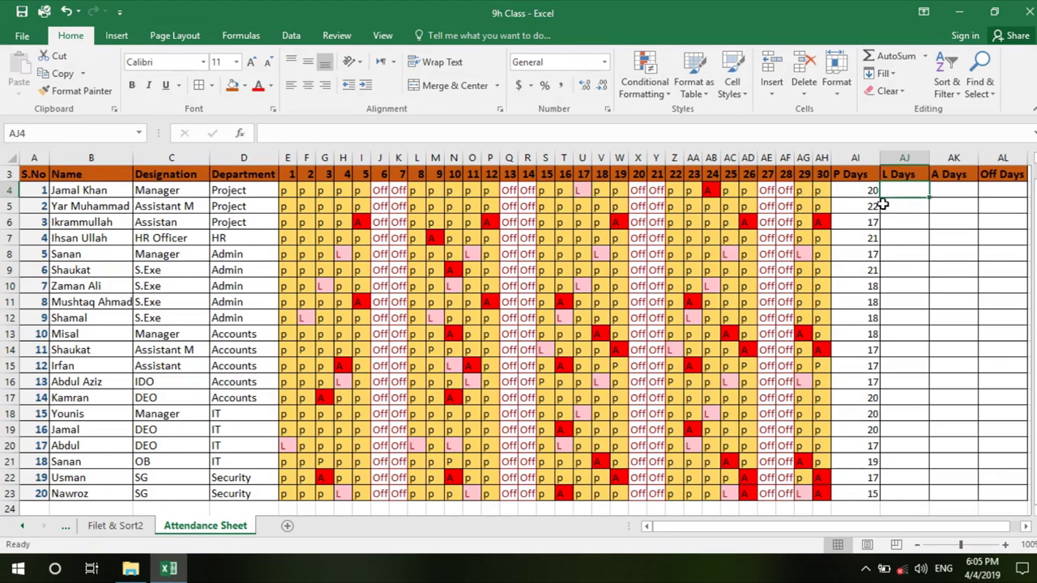
Enter =COUNTIF(E4:AH4,"L") in AJ4, giving the first employee 1 leave day.
left_click(864, 189)
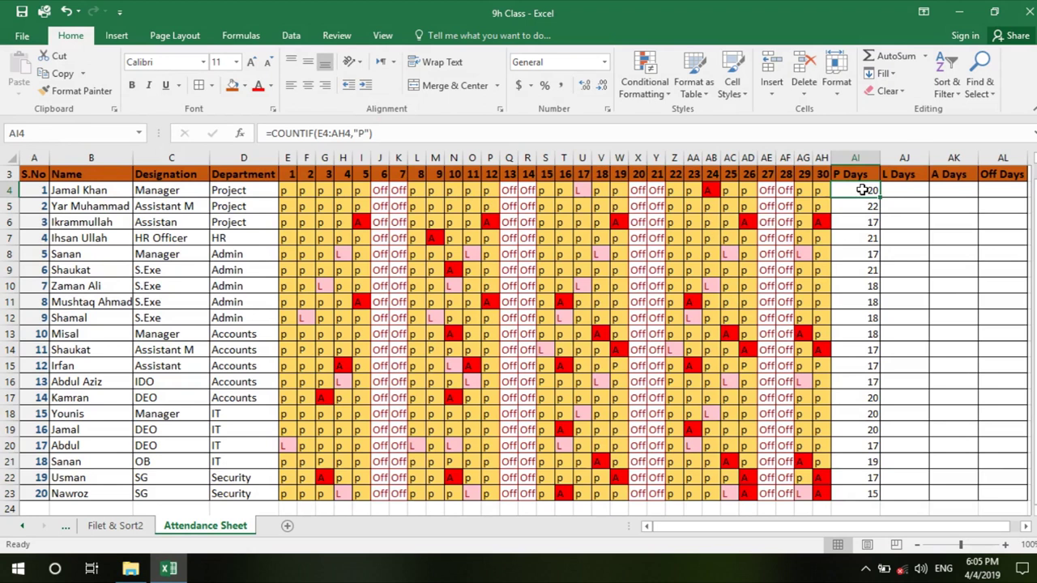
left_click(903, 188)
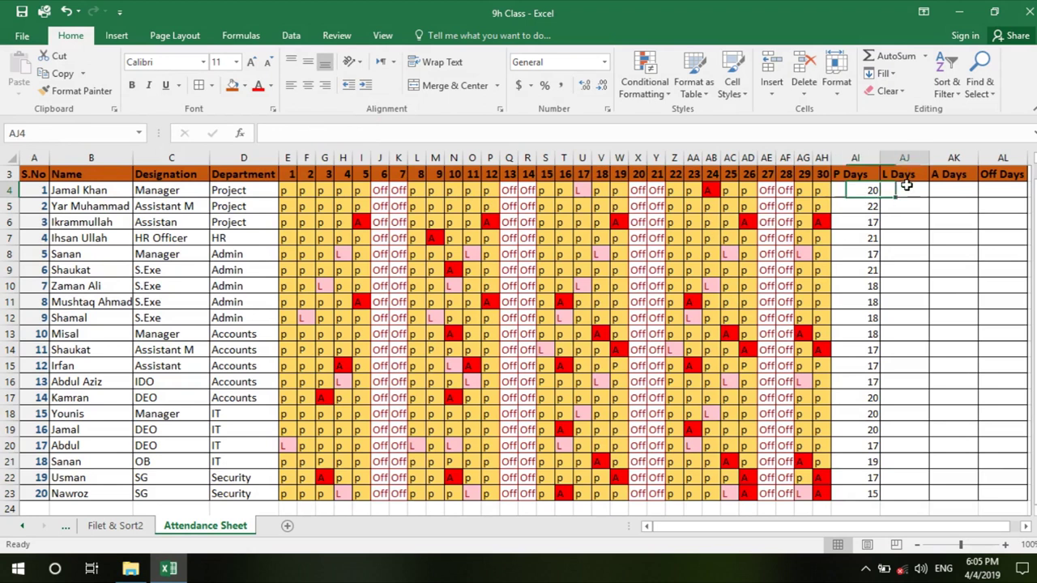
type("=cou")
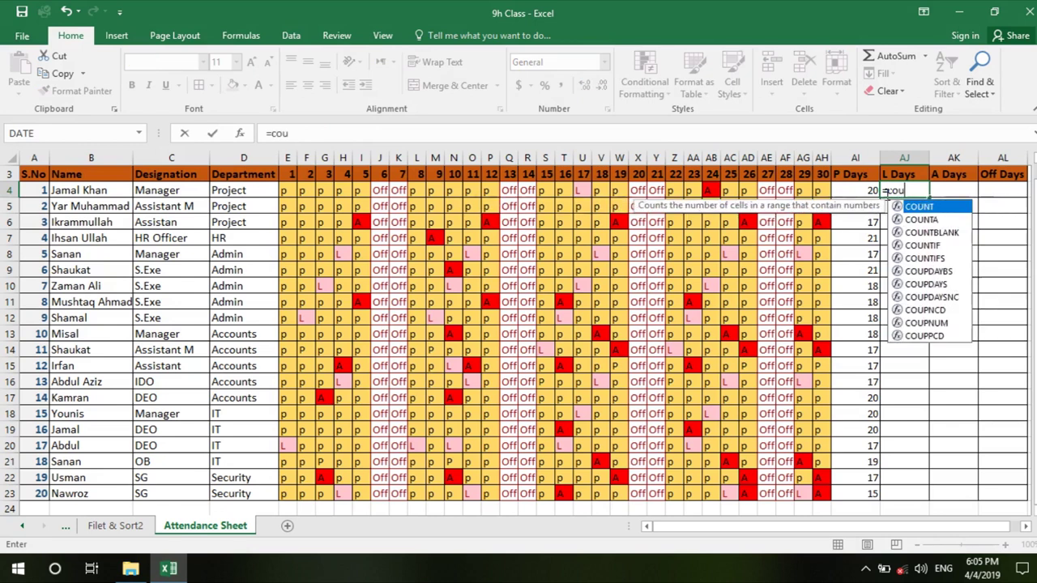
type("ntif(")
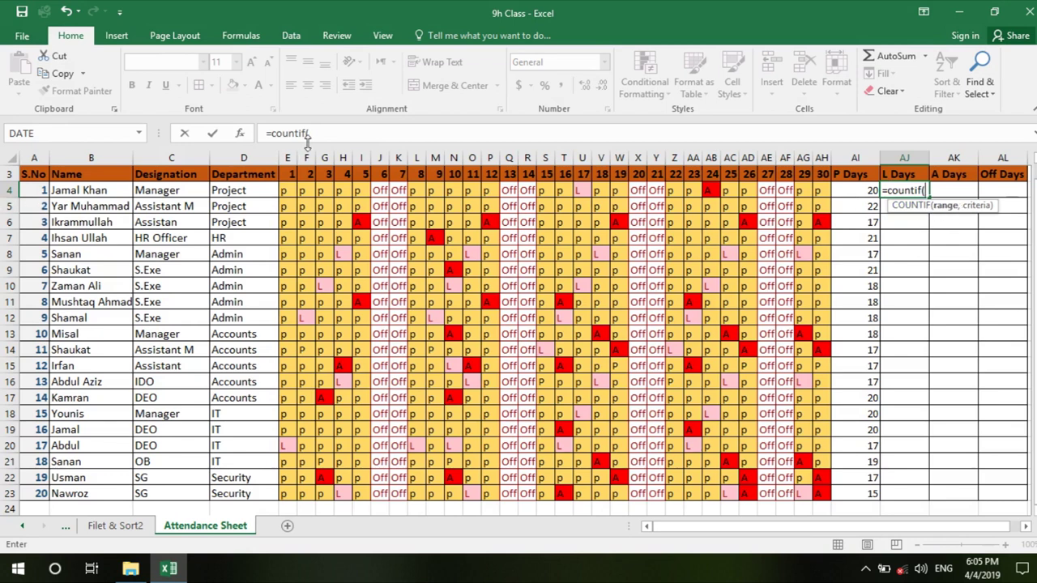
left_click_drag(284, 193, 851, 194)
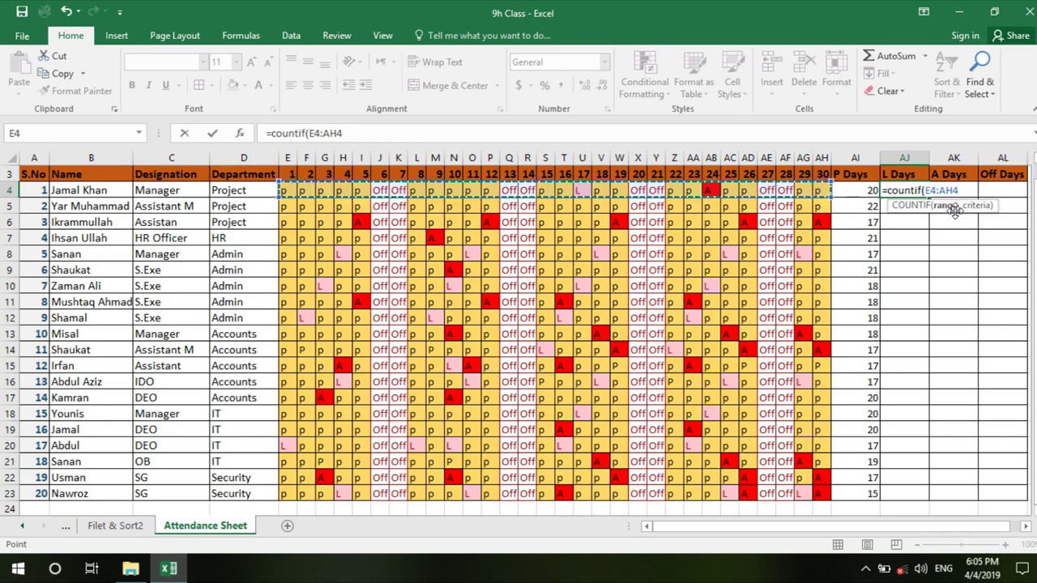
type(",\"L")
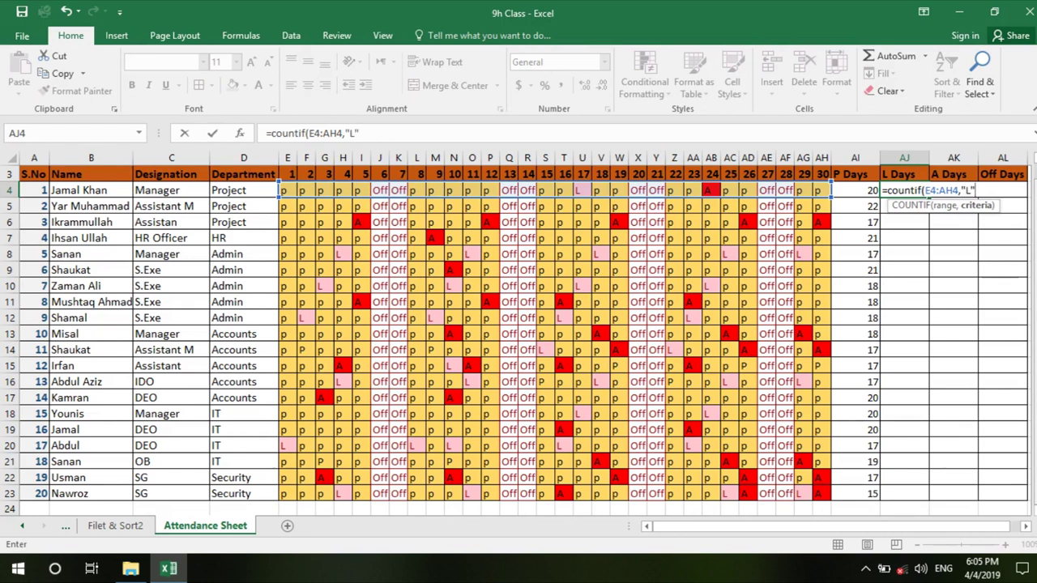
key("Return")
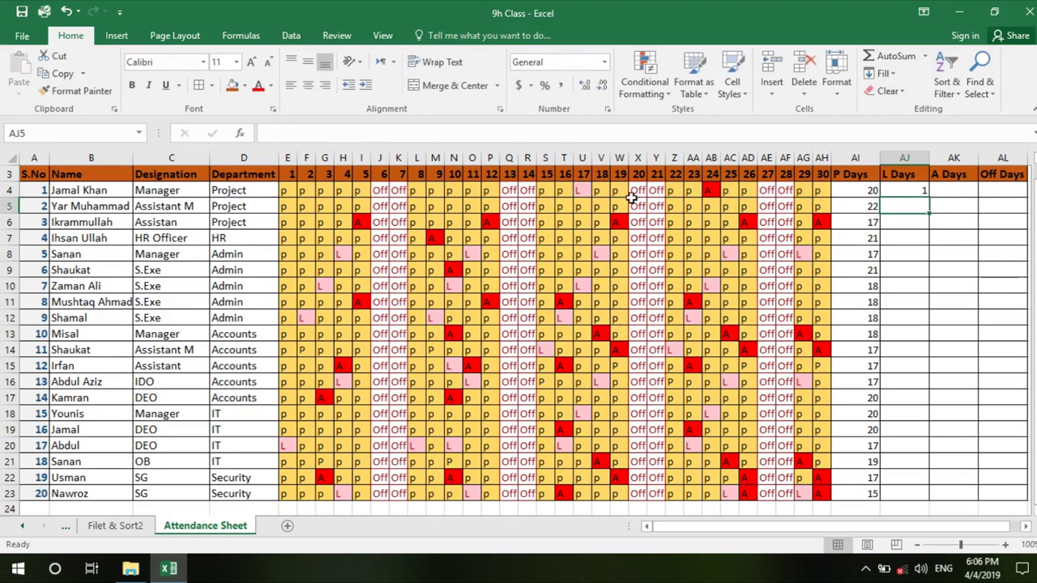
Mark F4 and AG6 as L leave days, then check the AI6 and AJ4 counts (16 and 2).
left_click(302, 190)
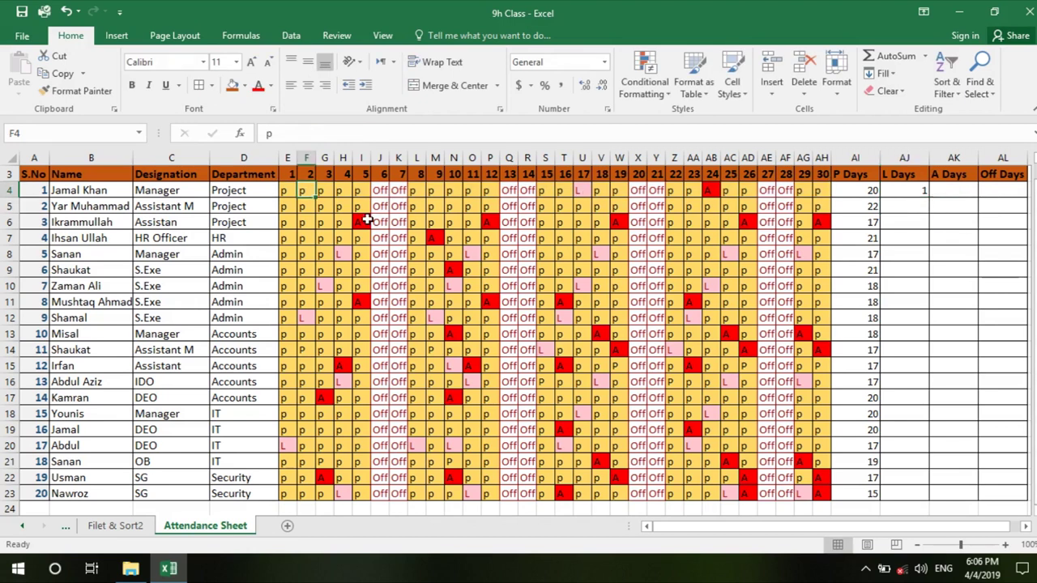
type("L")
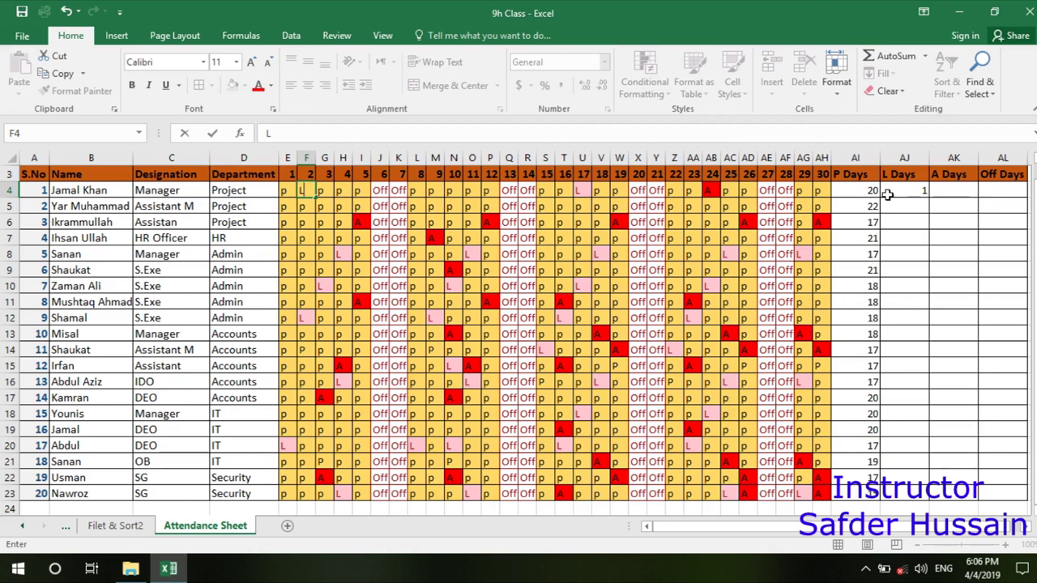
key("Return")
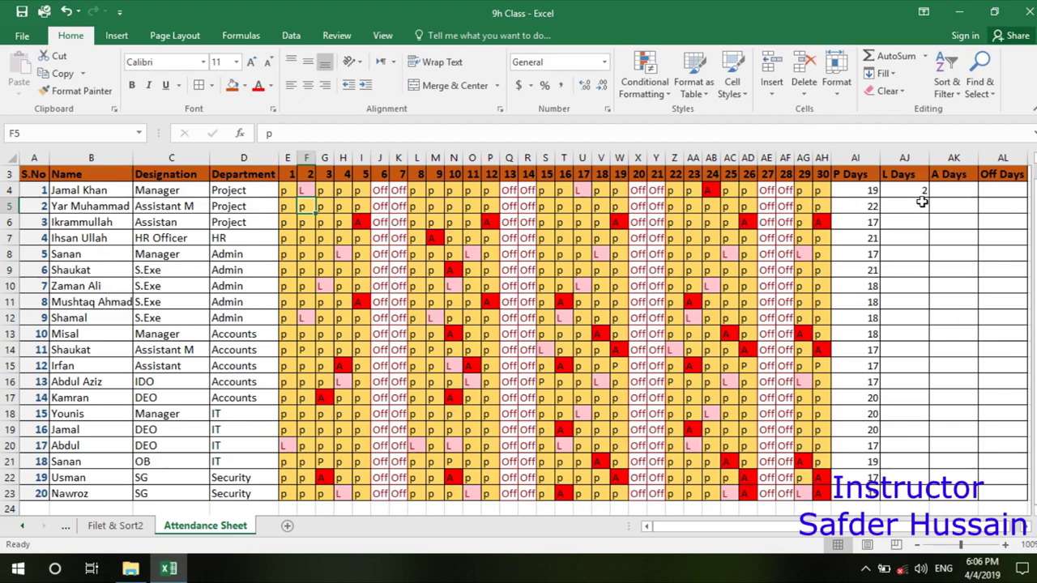
left_click(913, 206)
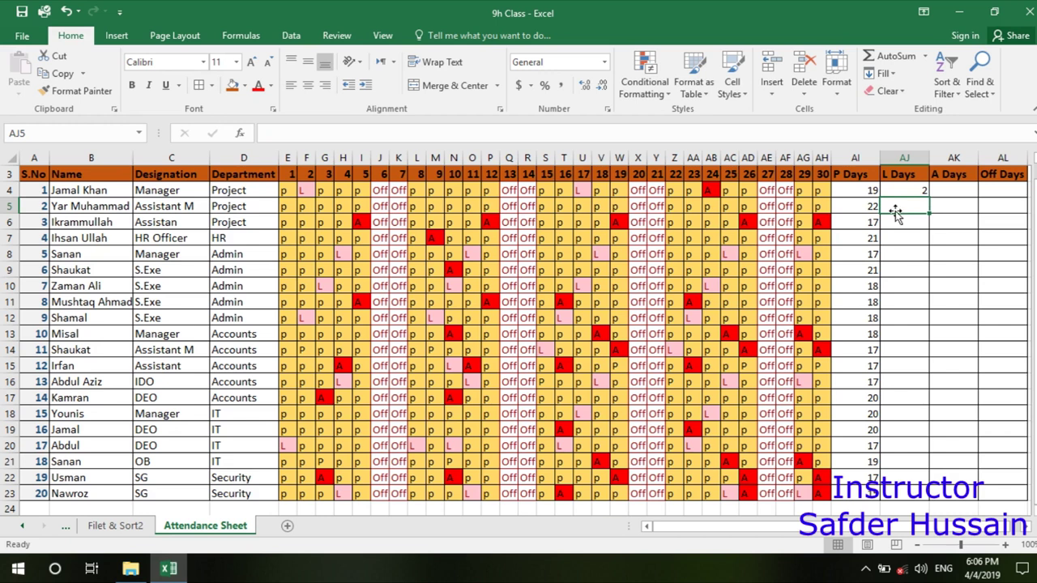
left_click(799, 221)
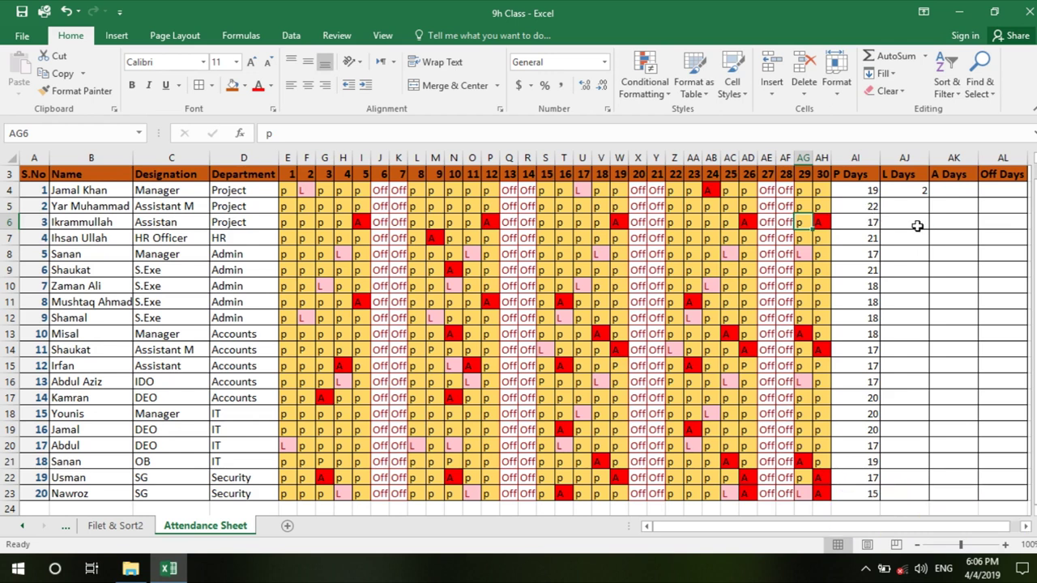
type("L")
key("Return")
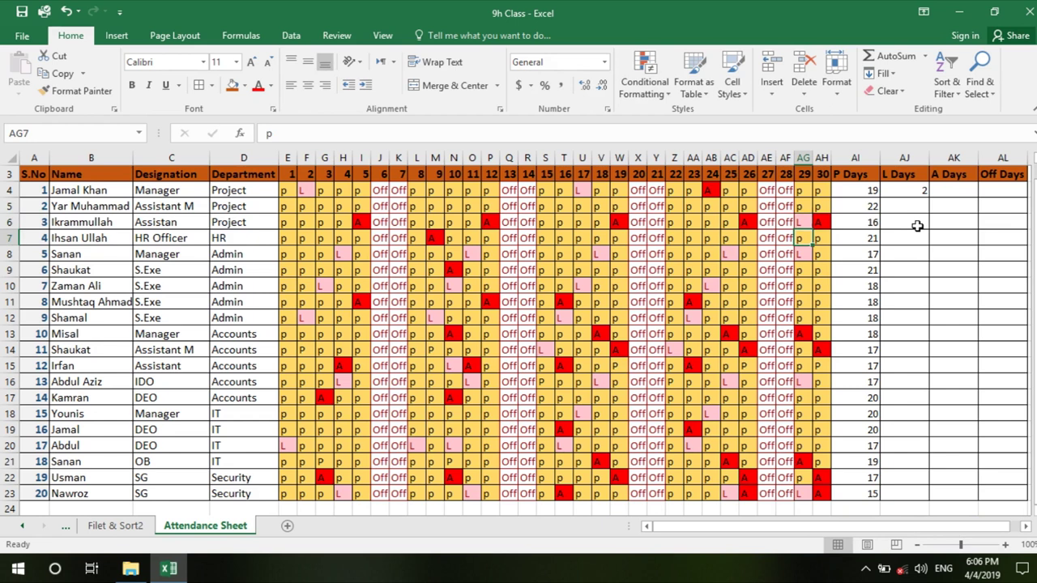
left_click(874, 221)
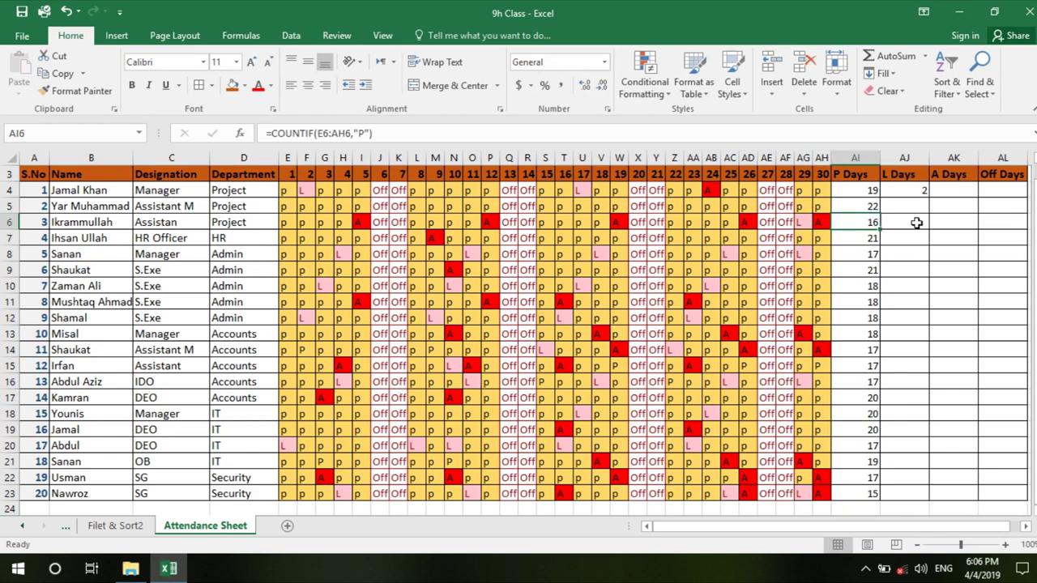
left_click(919, 192)
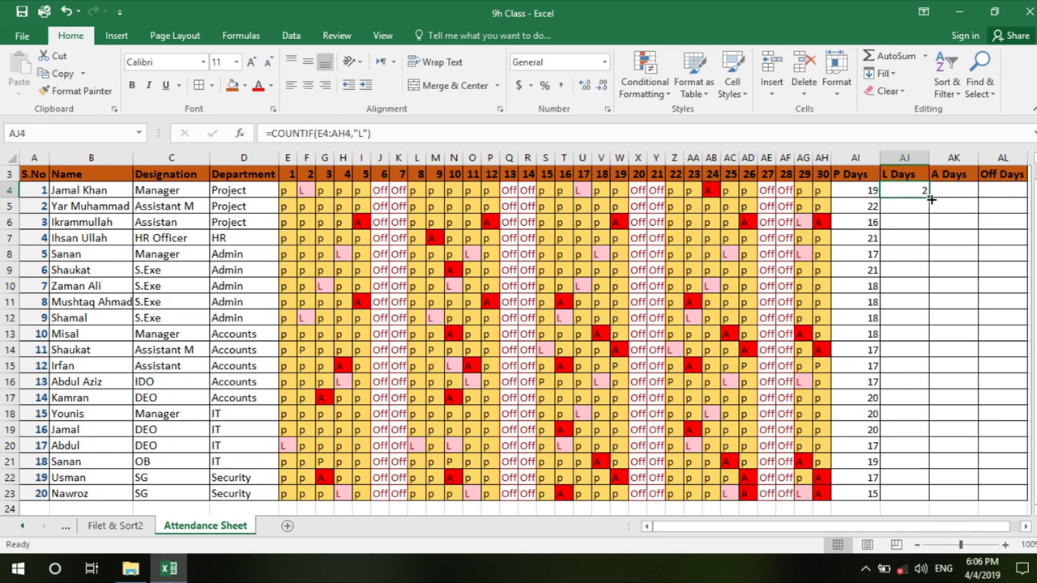
Fill the L Days COUNTIF formula down from AJ4 to AJ23.
double_click(931, 199)
scroll(694, 424, "down", 1)
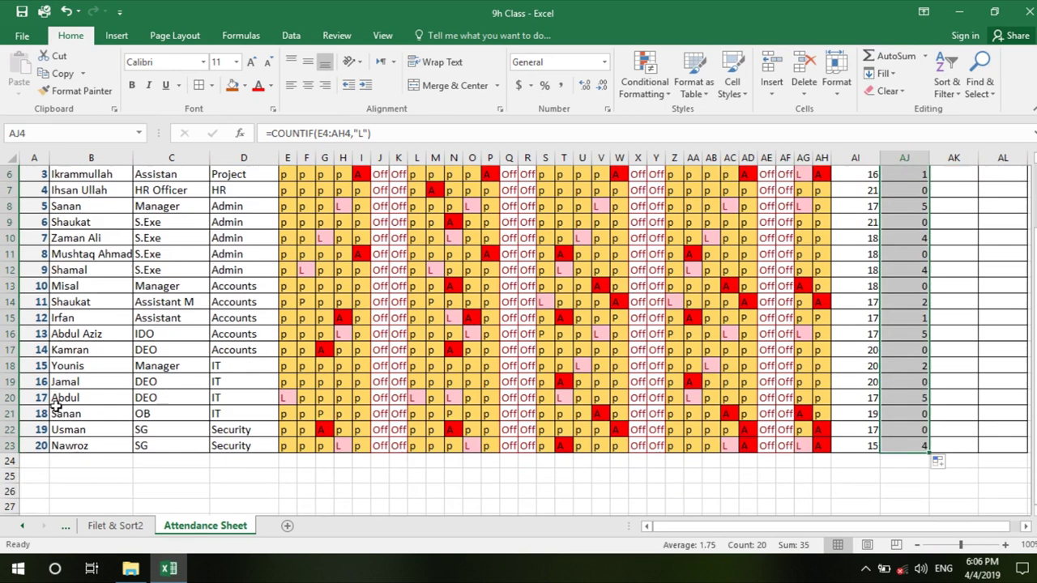
left_click(914, 386)
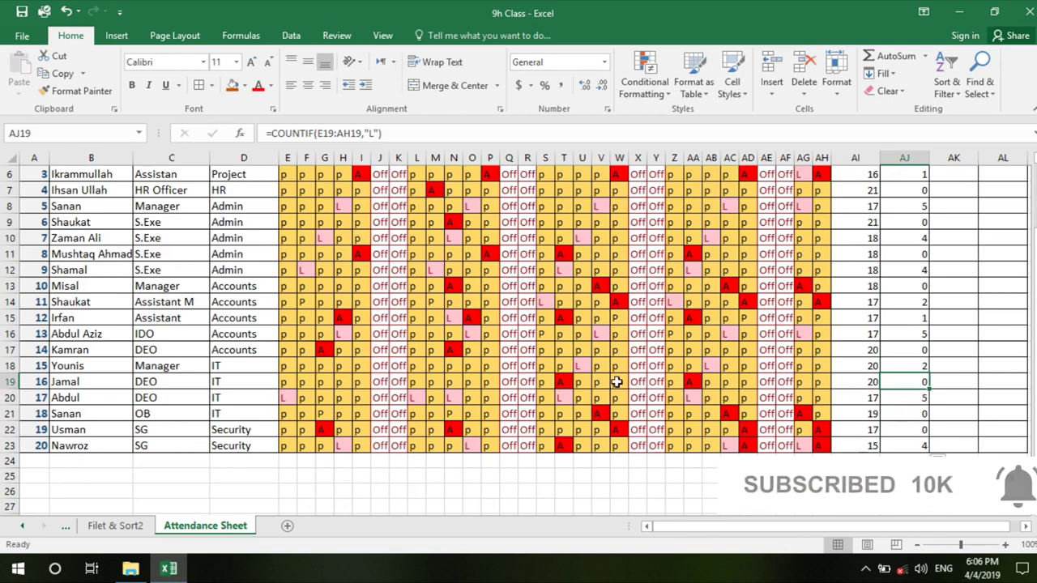
Mark L19 as an L leave day so AJ19 shows 1.
left_click(416, 379)
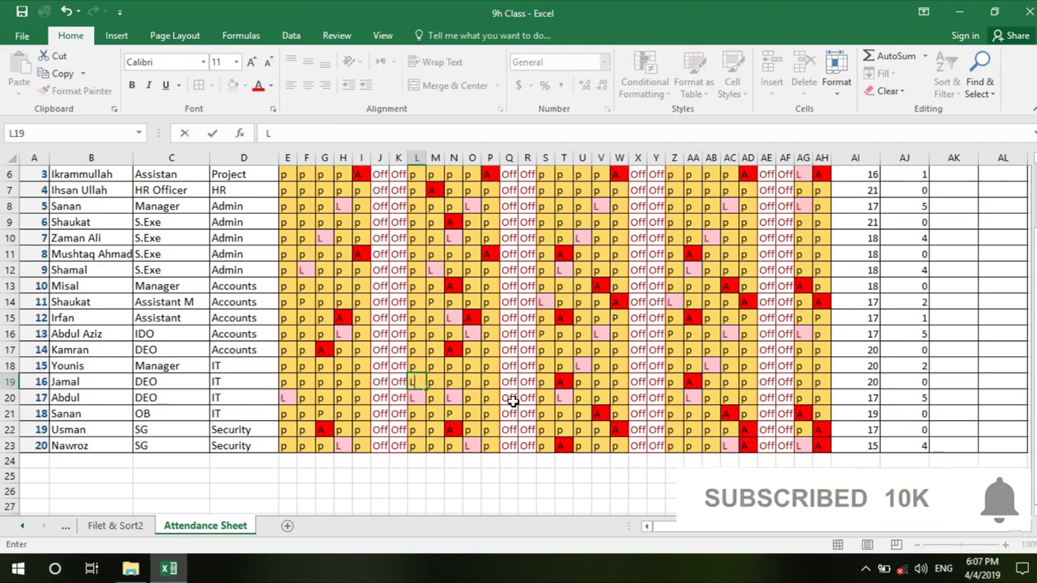
type("L")
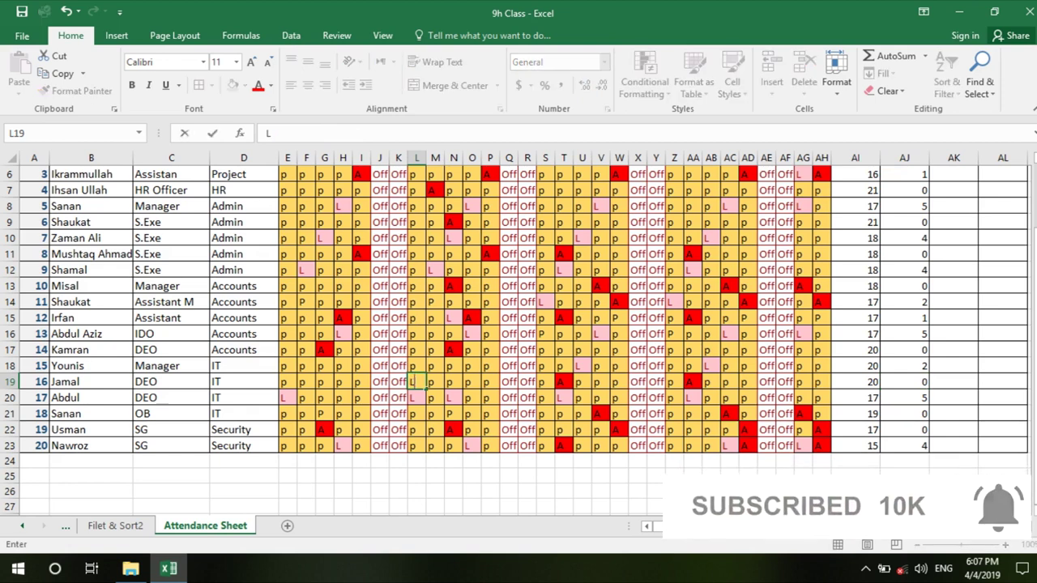
key("Return")
left_click(917, 381)
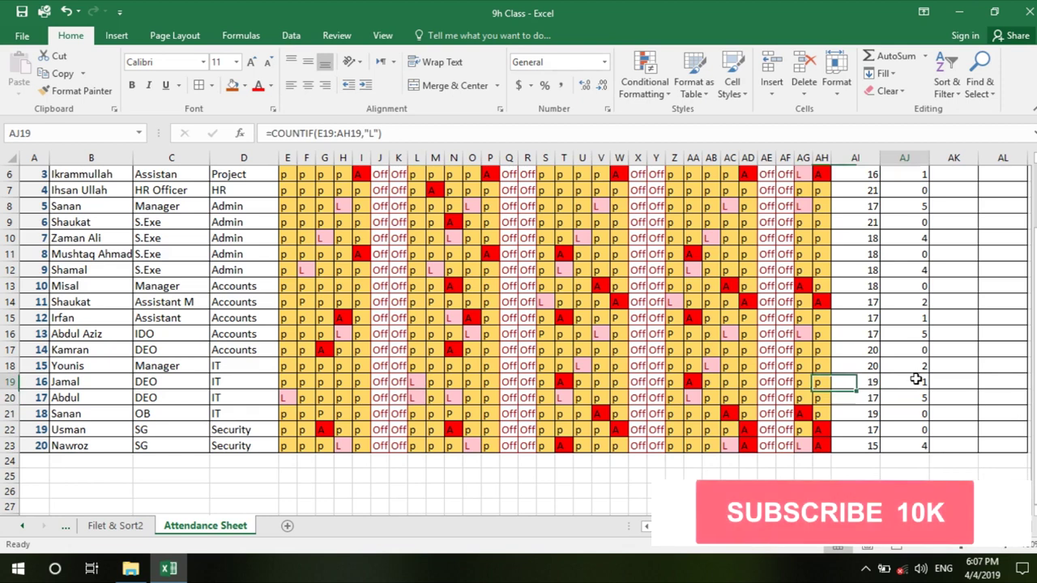
scroll(916, 382, "up", 2)
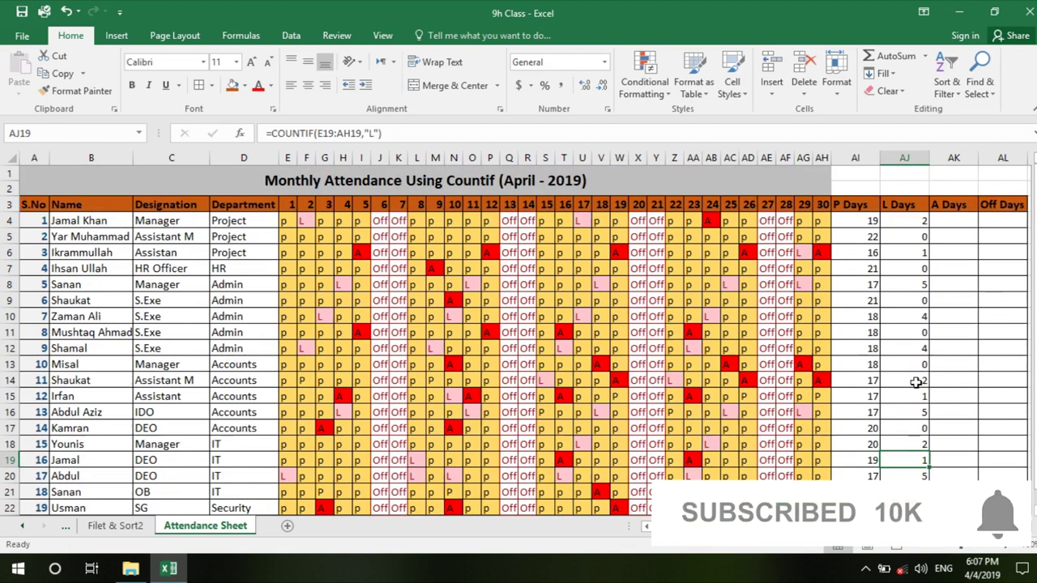
left_click(965, 223)
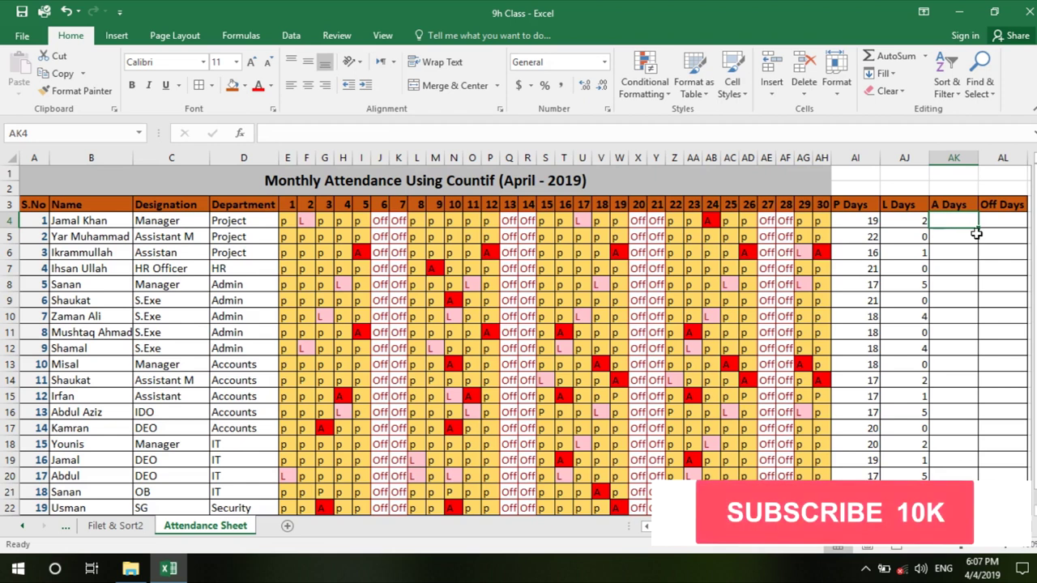
Enter =COUNTIF(E4:AH4,"A") in AK4 to count absent days.
type("=")
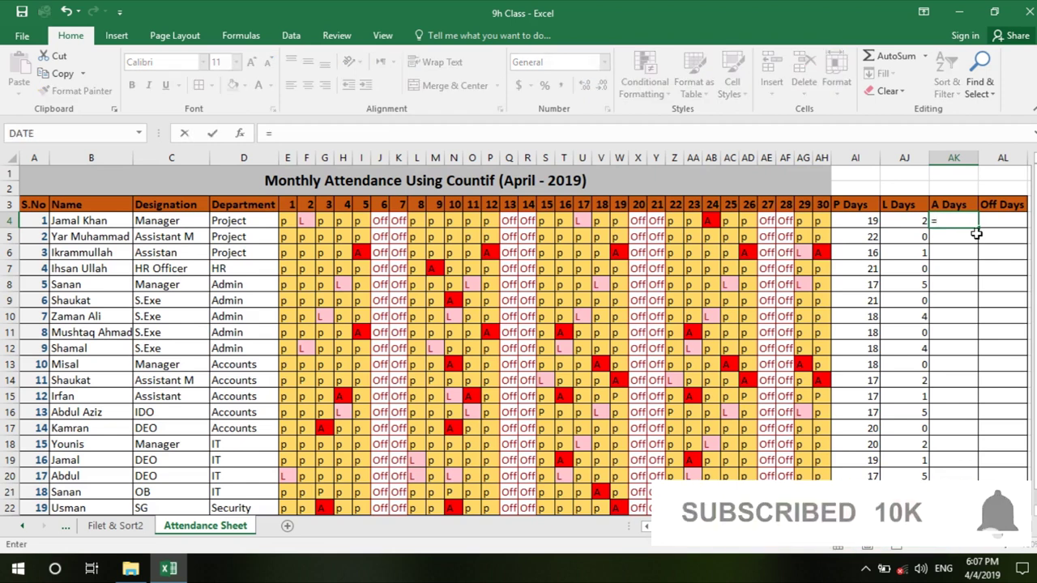
type("countif")
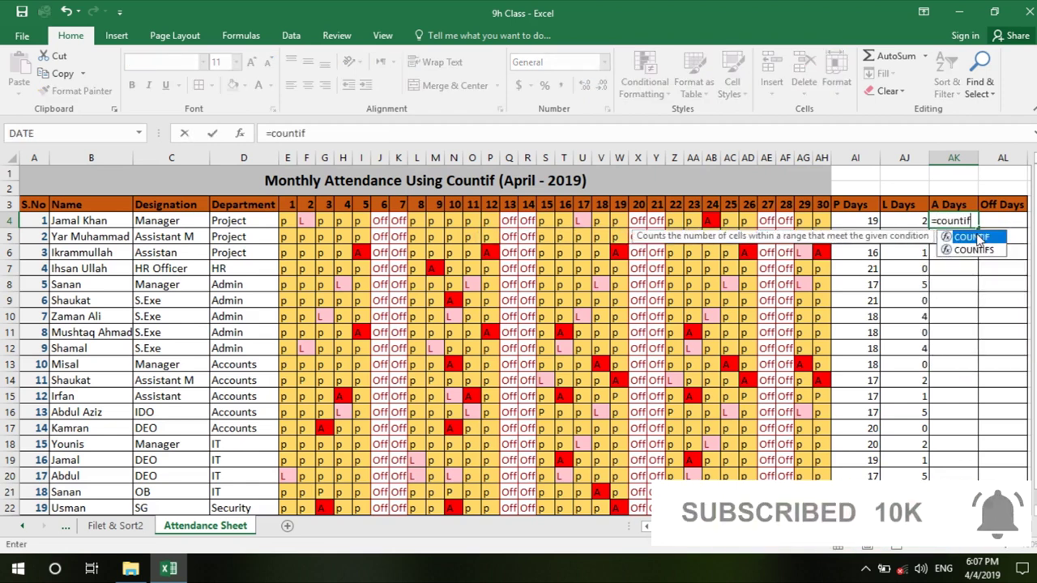
type("(")
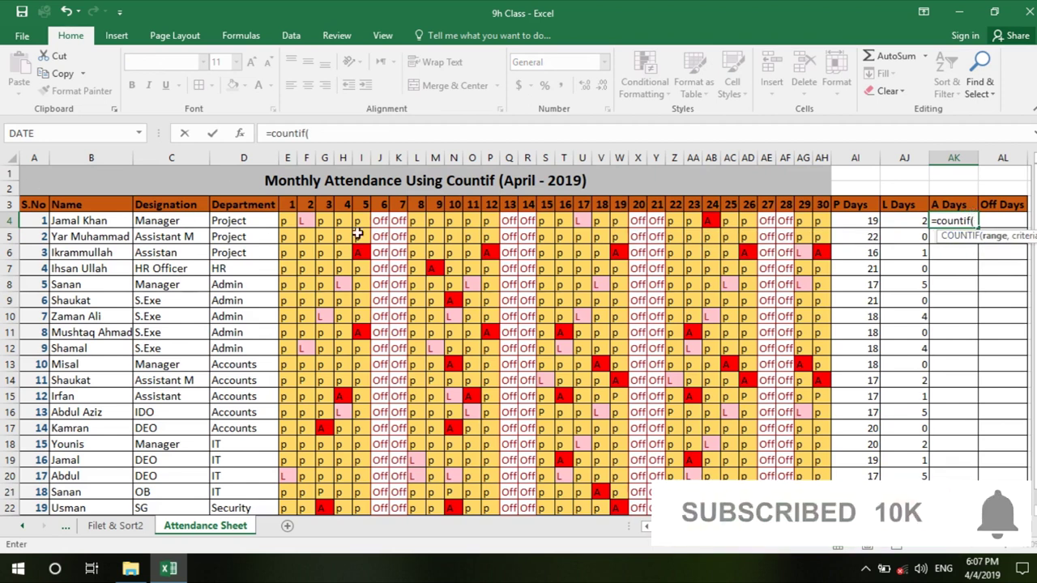
left_click_drag(282, 224, 845, 225)
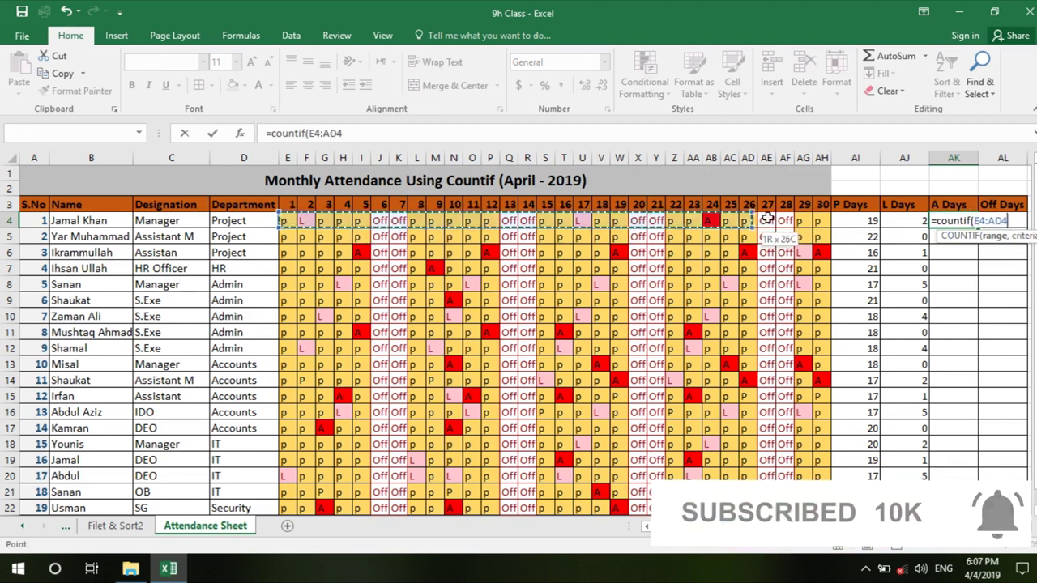
left_click_drag(845, 225, 822, 226)
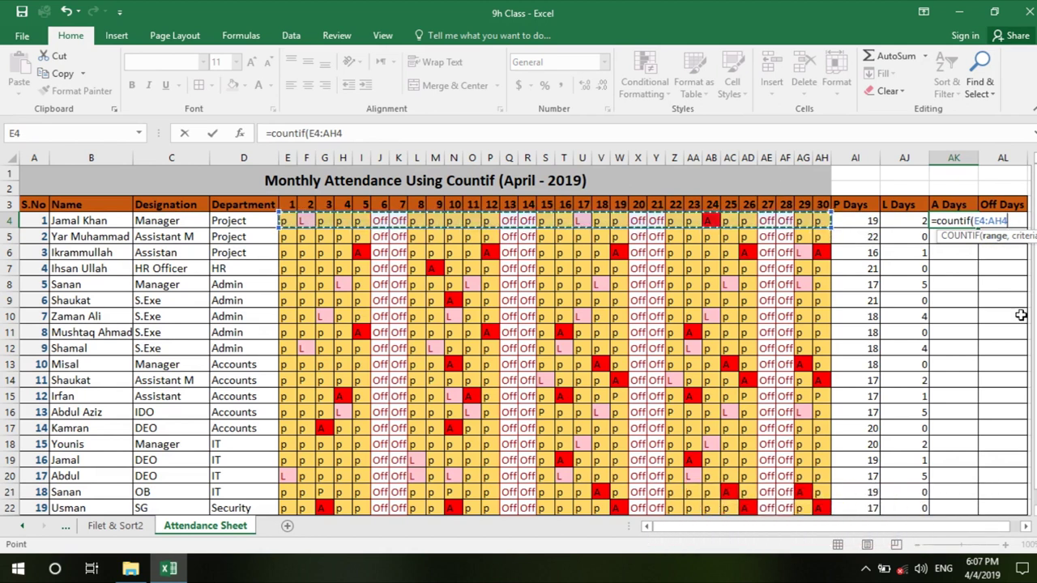
type(",\"A")
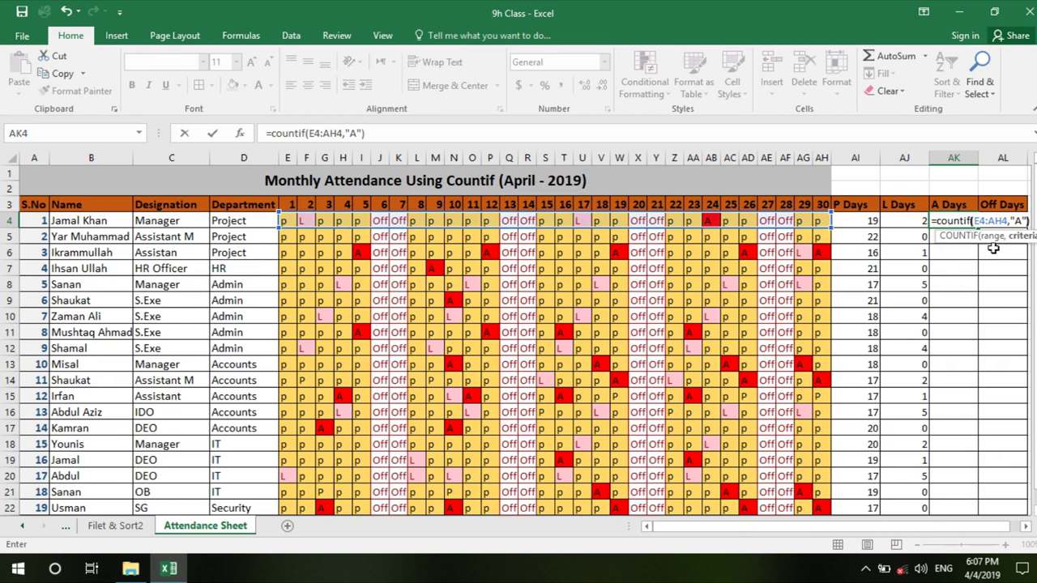
key("Return")
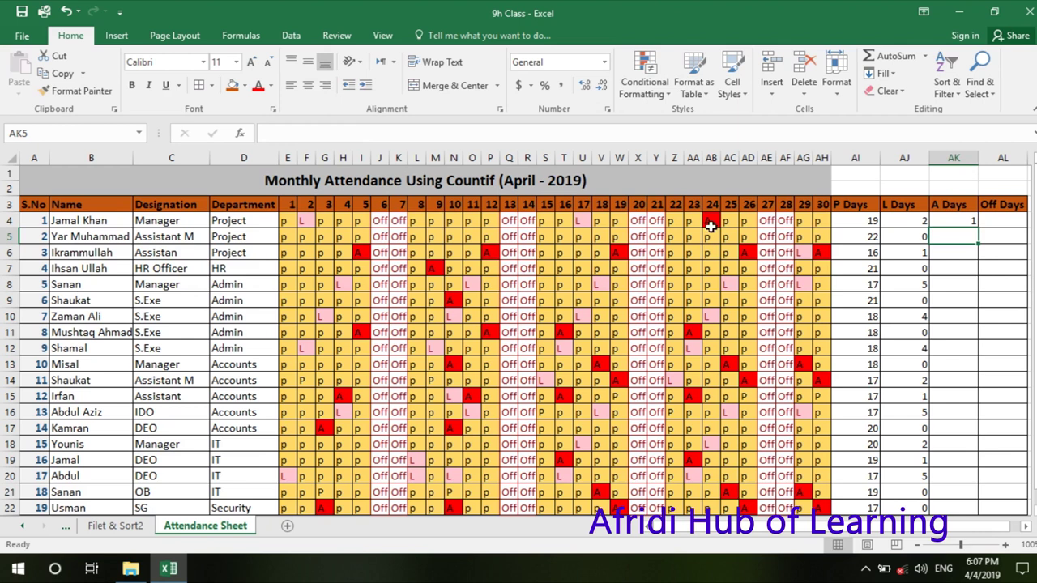
left_click(977, 221)
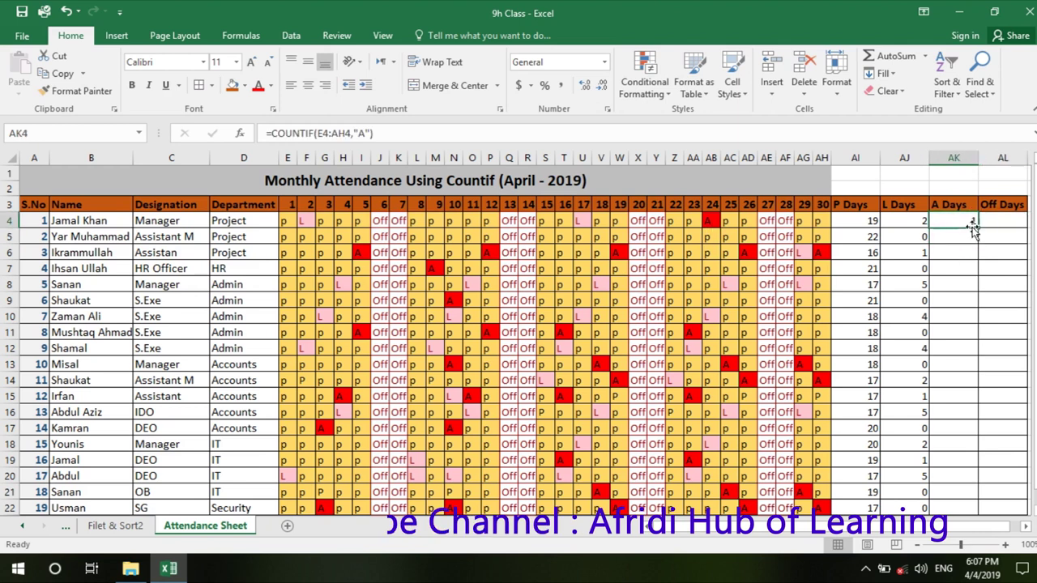
Fill the A Days formula down from AK4 to AK23.
double_click(981, 232)
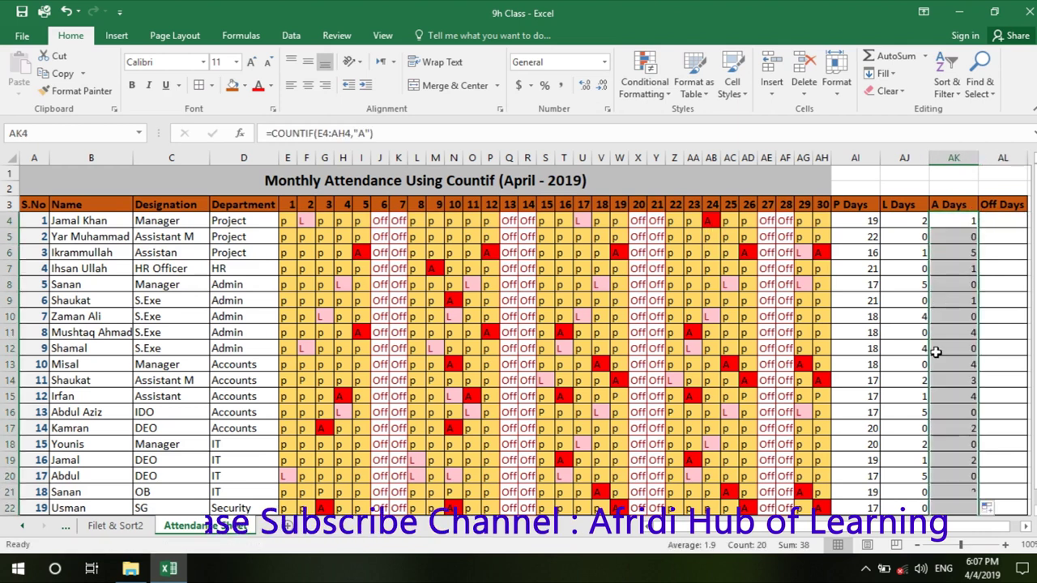
scroll(946, 347, "down", 1)
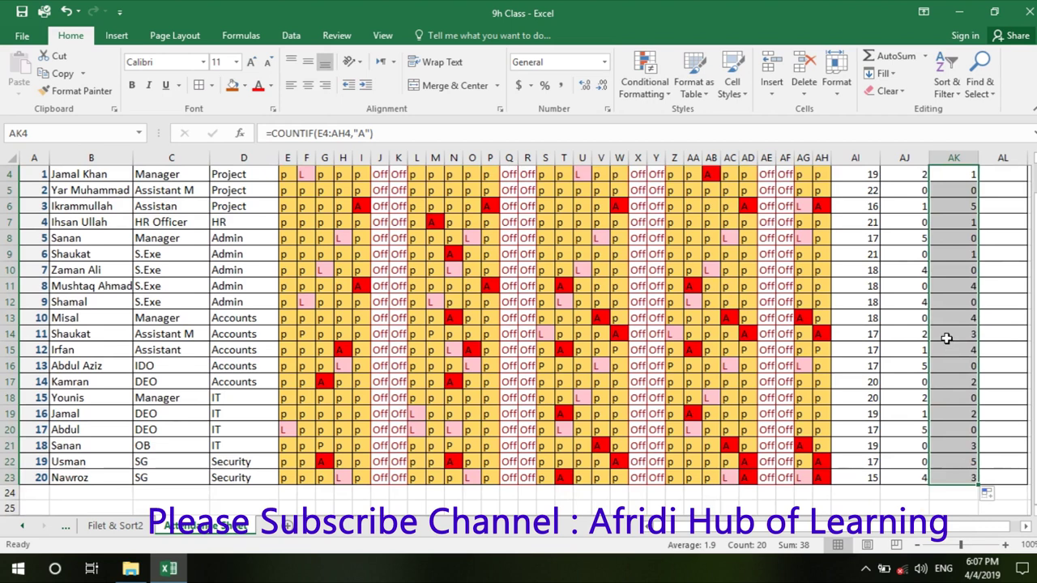
scroll(946, 339, "up", 1)
left_click(1007, 219)
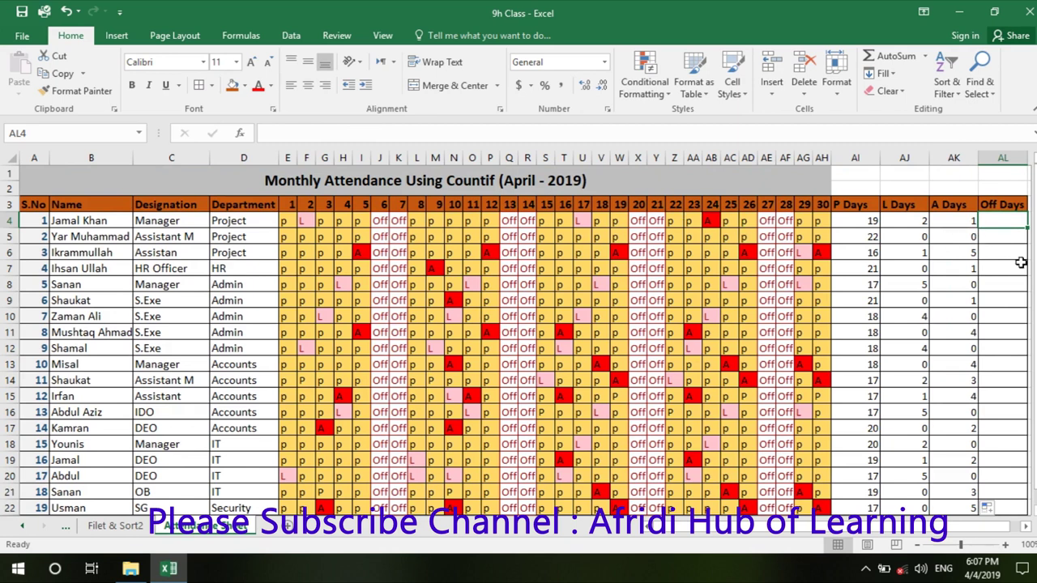
Enter =COUNTIF(E4:AH4,"OFF") in AL4 to count Off days.
type("=")
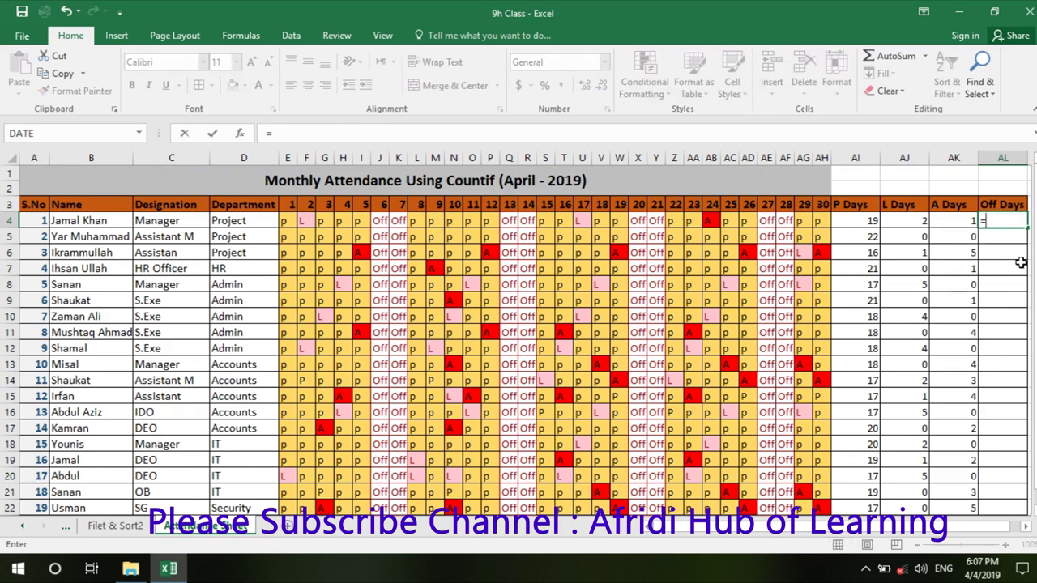
type("counf")
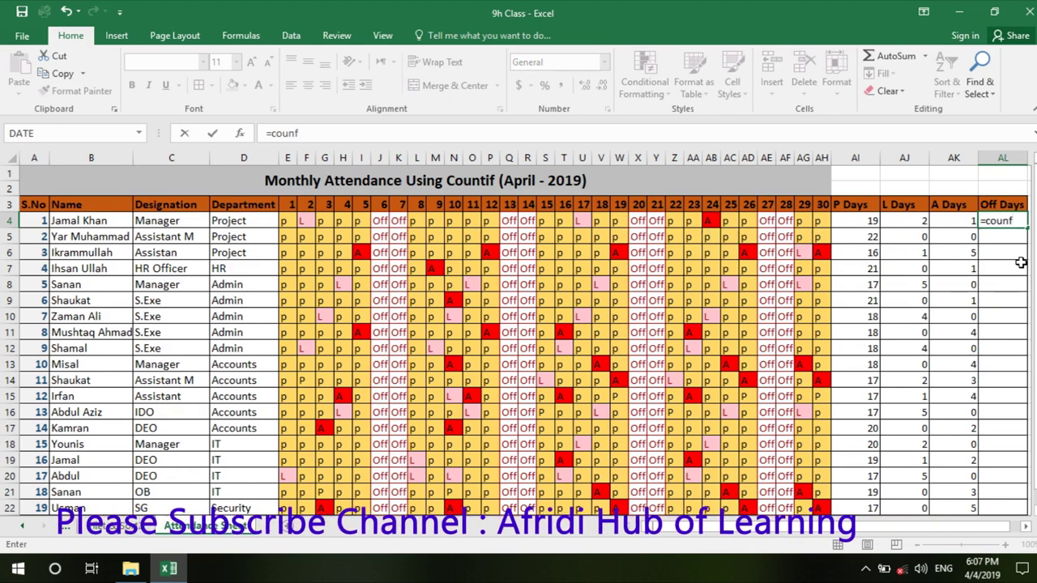
key("BackSpace")
type("tif(")
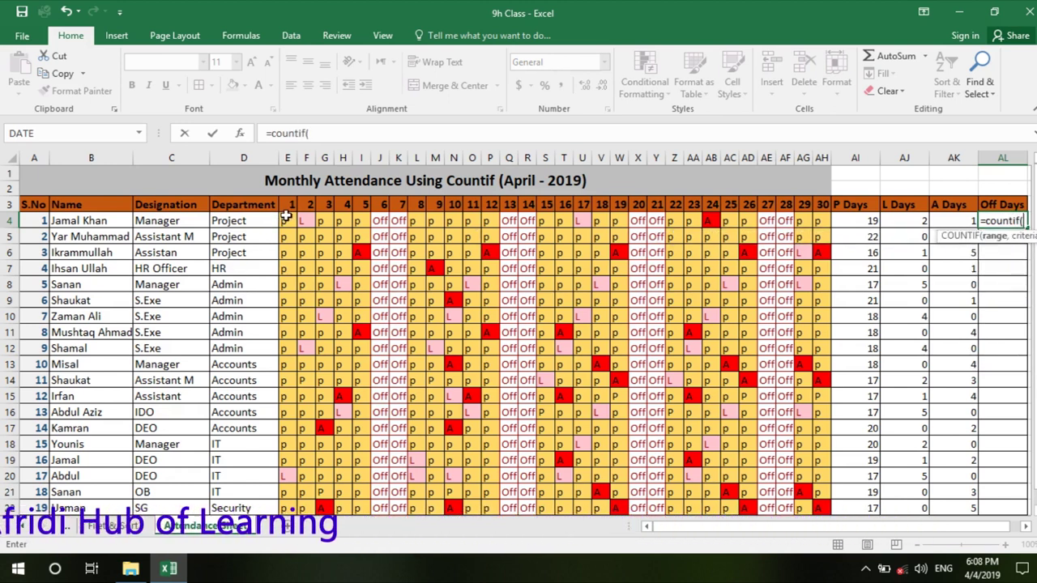
mouse_move(285, 218)
left_mouse_down()
mouse_move(831, 219)
mouse_move(823, 221)
left_mouse_up()
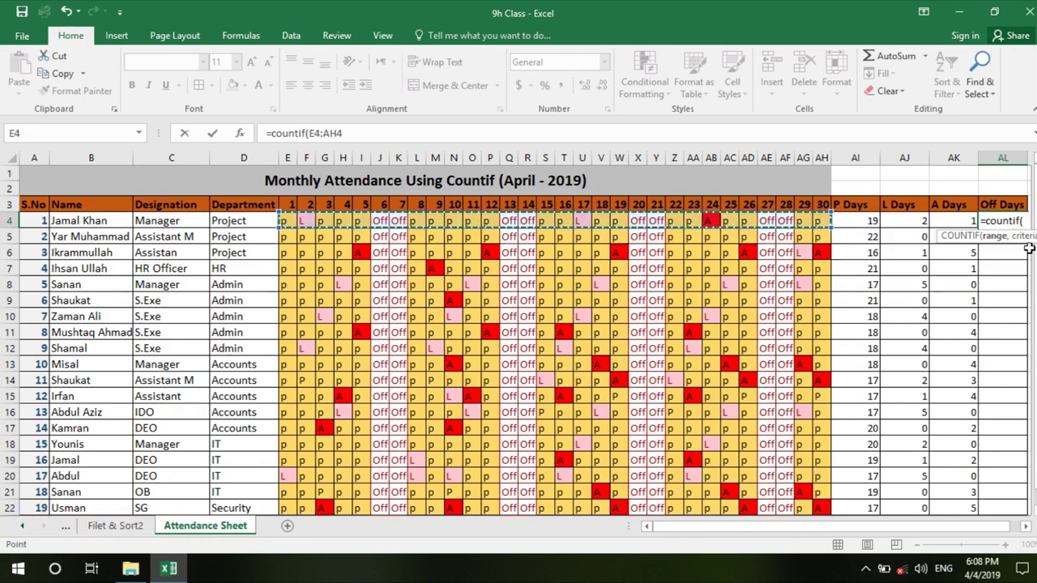
left_click_drag(892, 526, 903, 525)
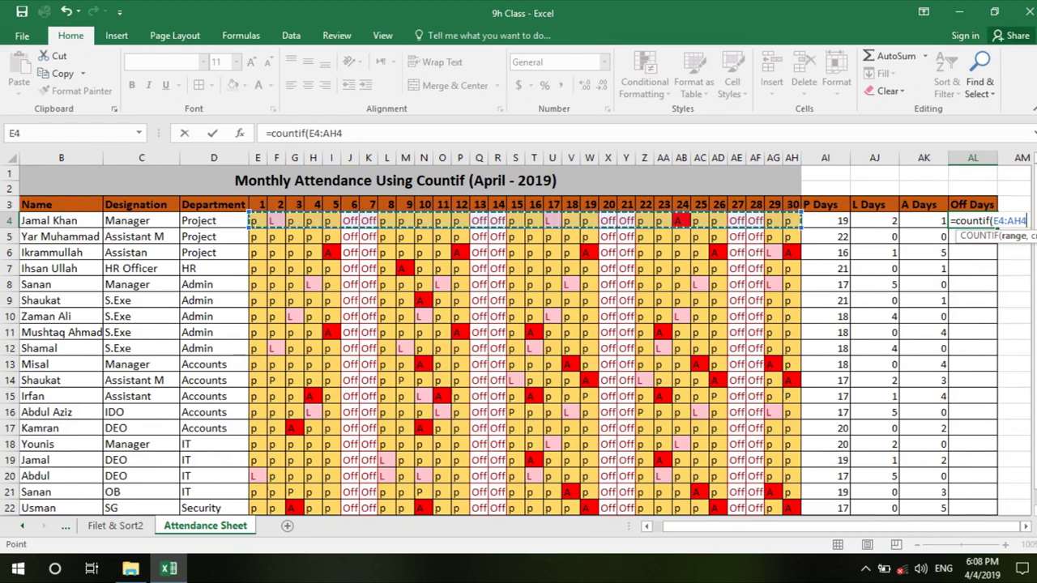
type(",")
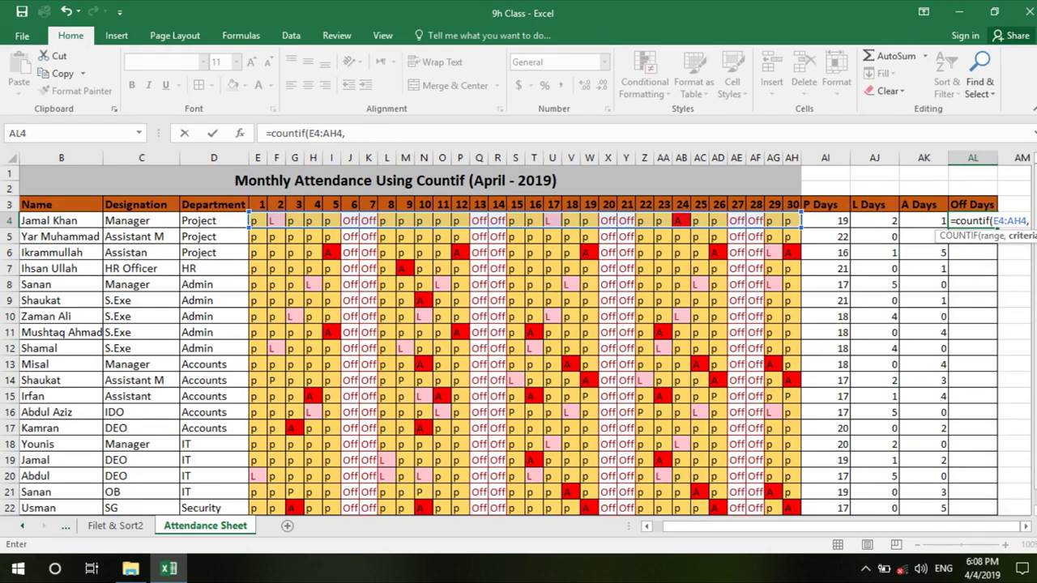
type("\"OFF")
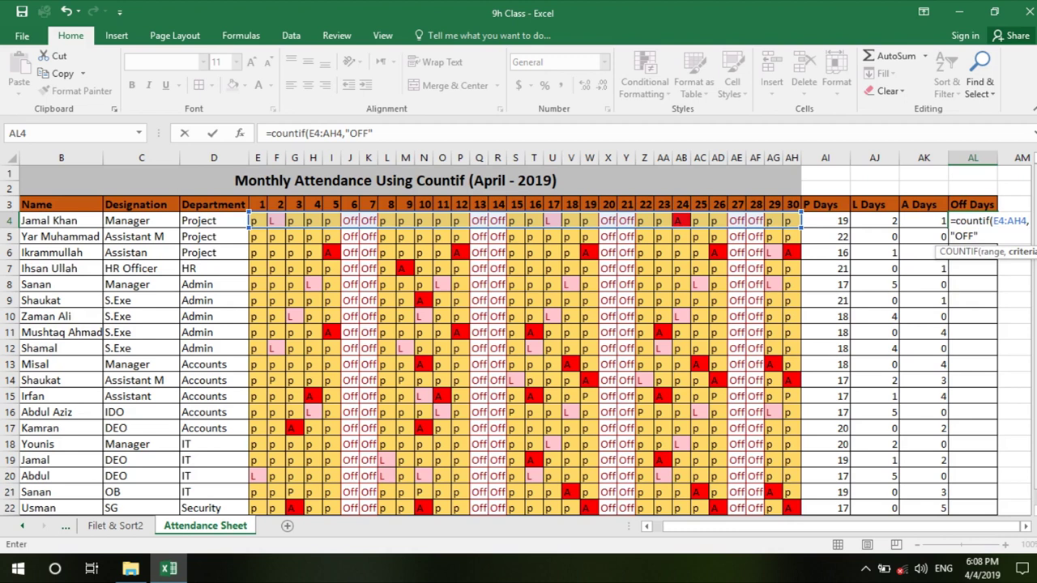
type(")")
key("Return")
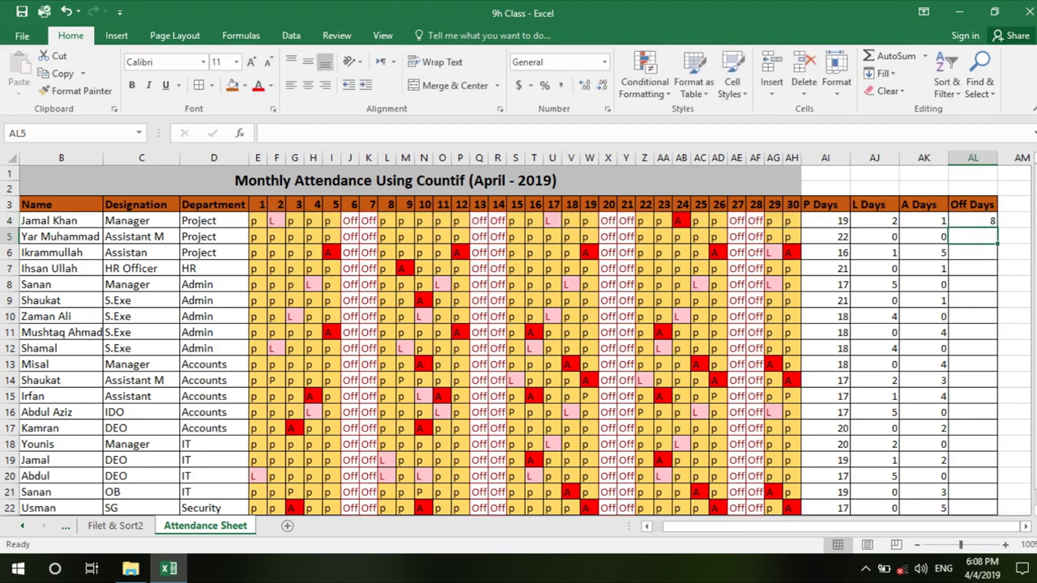
Fill the Off Days formula down to AL23, showing 8 for every employee.
left_click(920, 546)
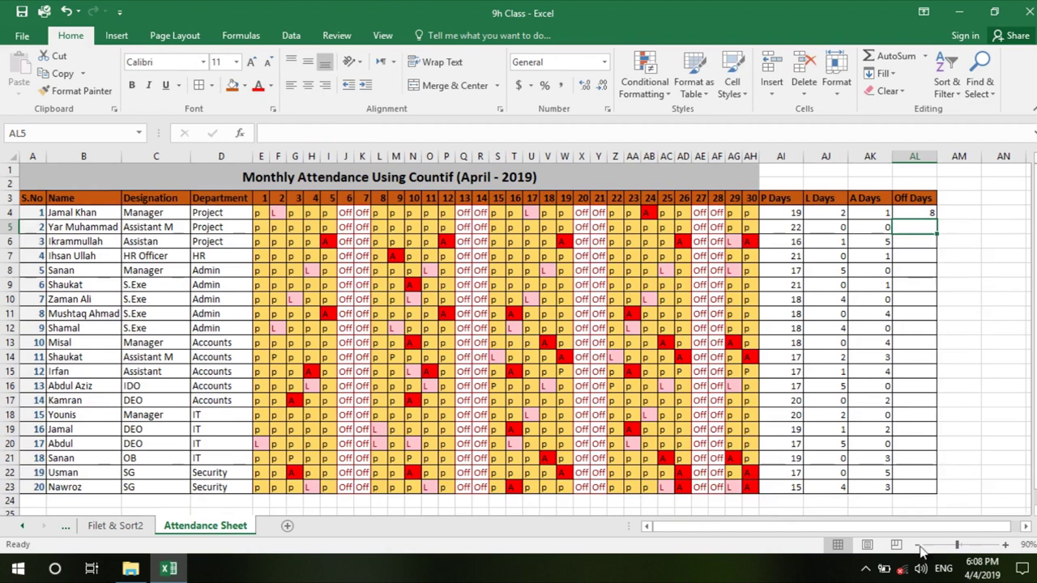
left_click(924, 213)
key("ctrl+v")
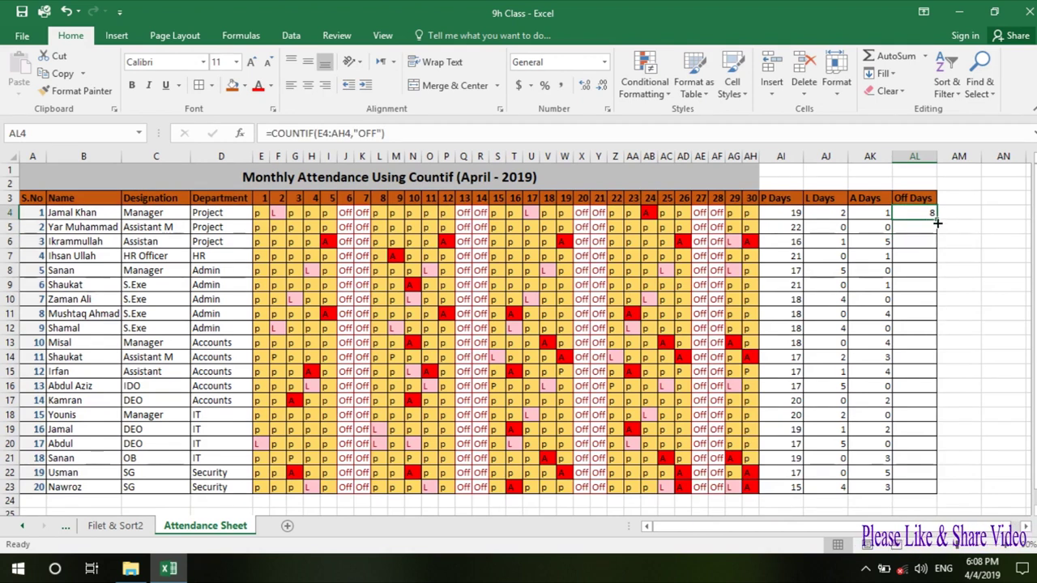
double_click(938, 218)
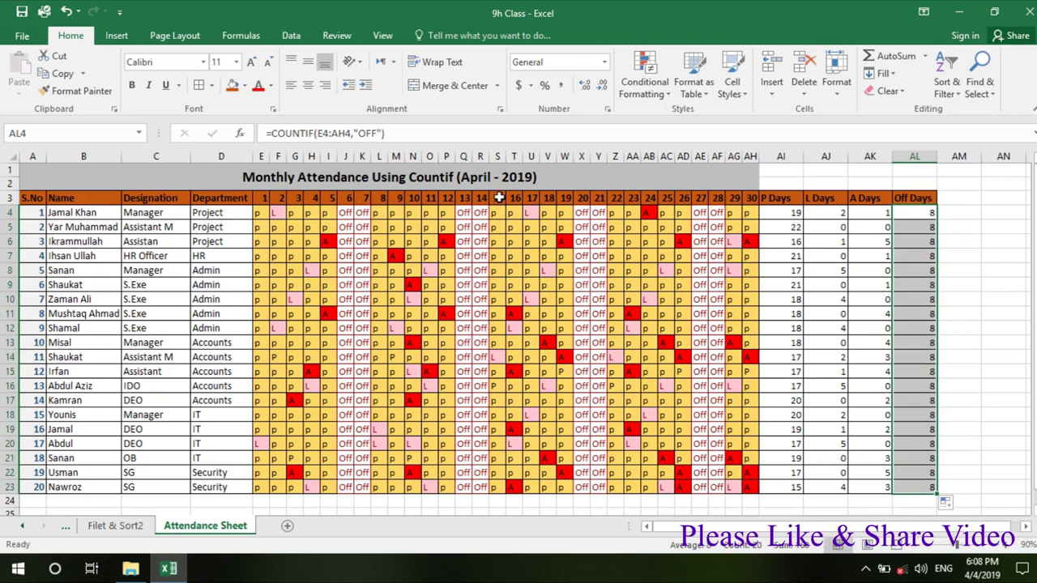
left_click(667, 258)
scroll(444, 264, "down", 1)
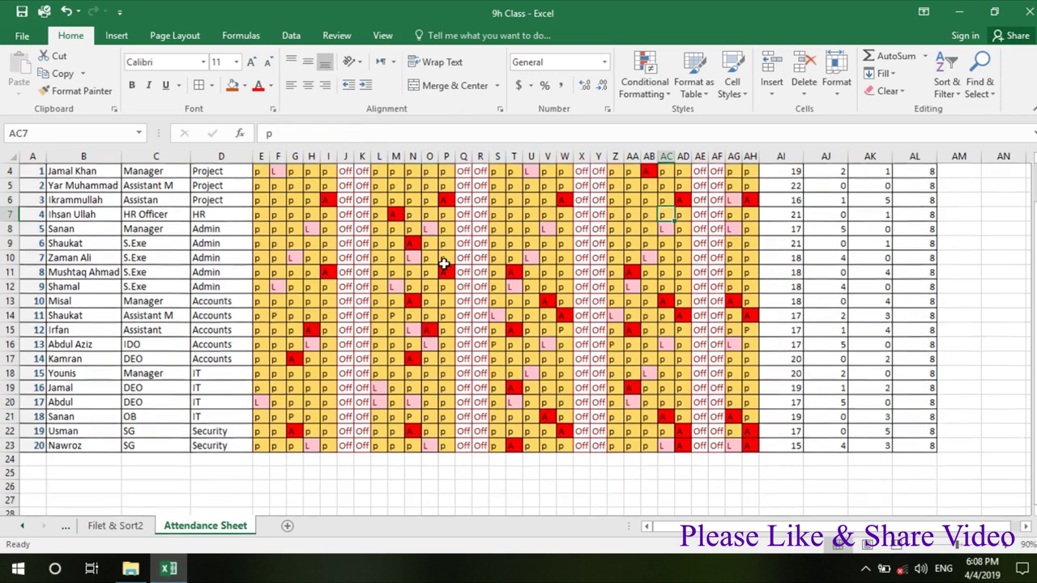
Label D24, D25 and D26 as P Days, L Days and A Days.
left_click(215, 462)
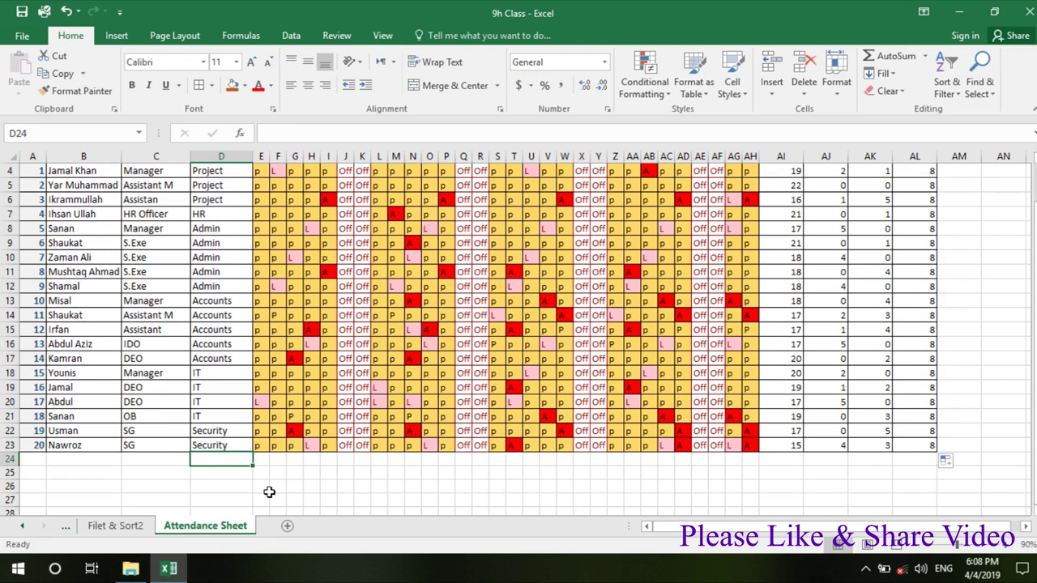
type("Pre")
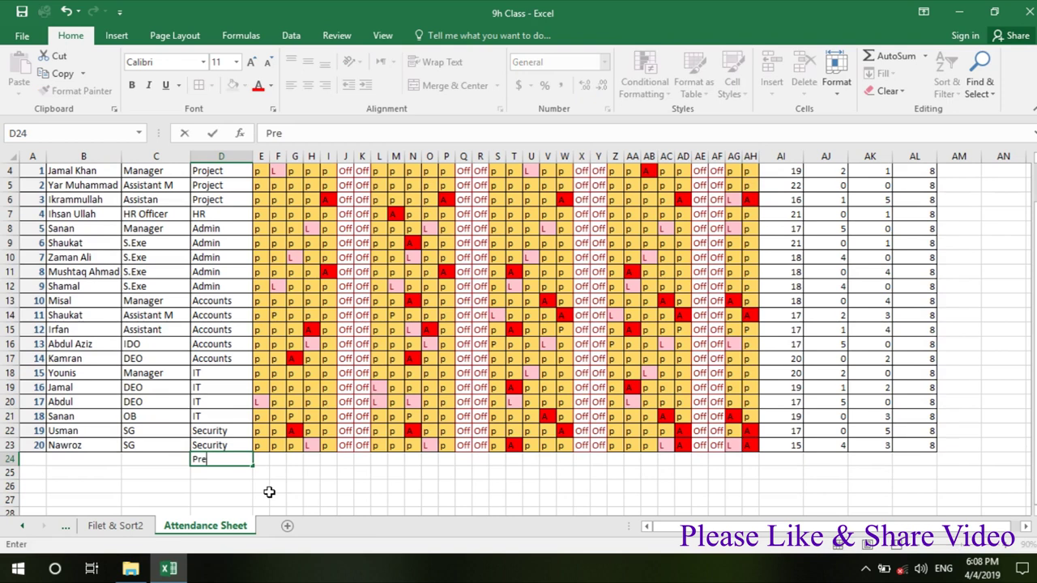
type("re")
type(" Days")
key("Return")
type("L Days")
key("Return")
type("Abse")
key("BackSpace")
key("BackSpace")
key("BackSpace")
type("Day")
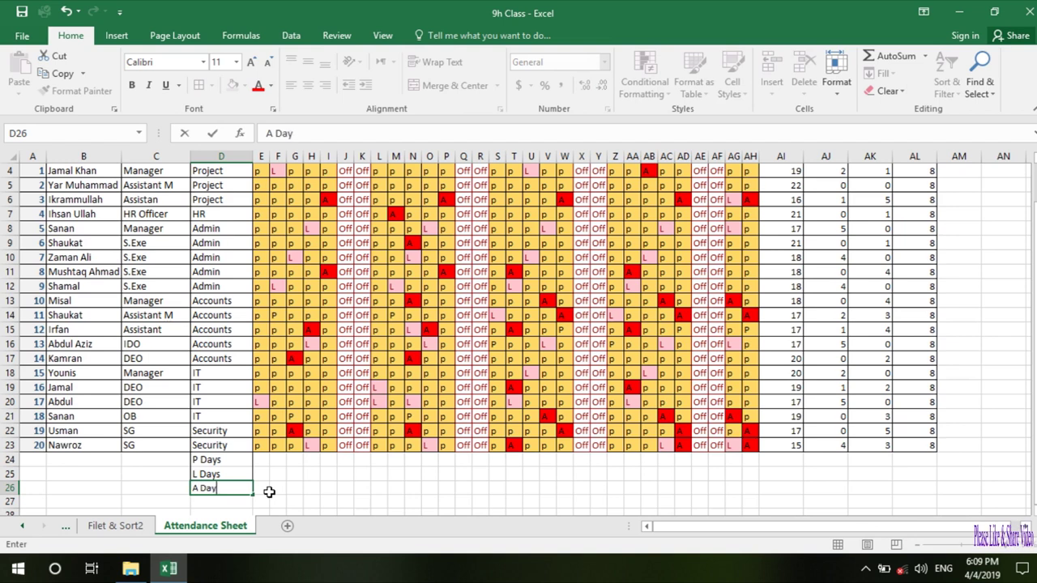
type("s")
left_click(269, 492)
left_click(260, 460)
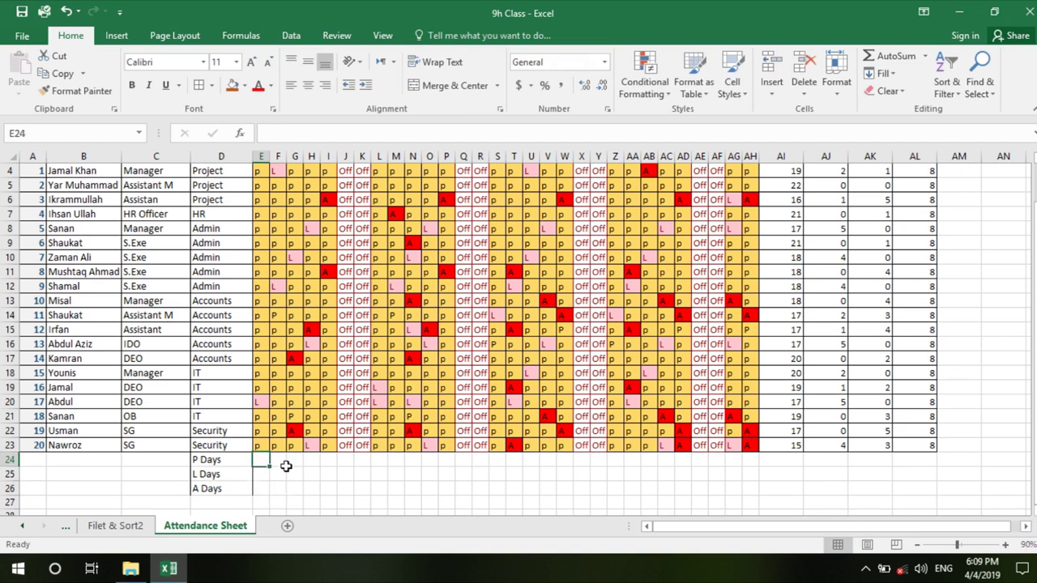
Enter =COUNTIF(E4:E23,"P") in E24, showing 19 present on day 1.
type("=countif(")
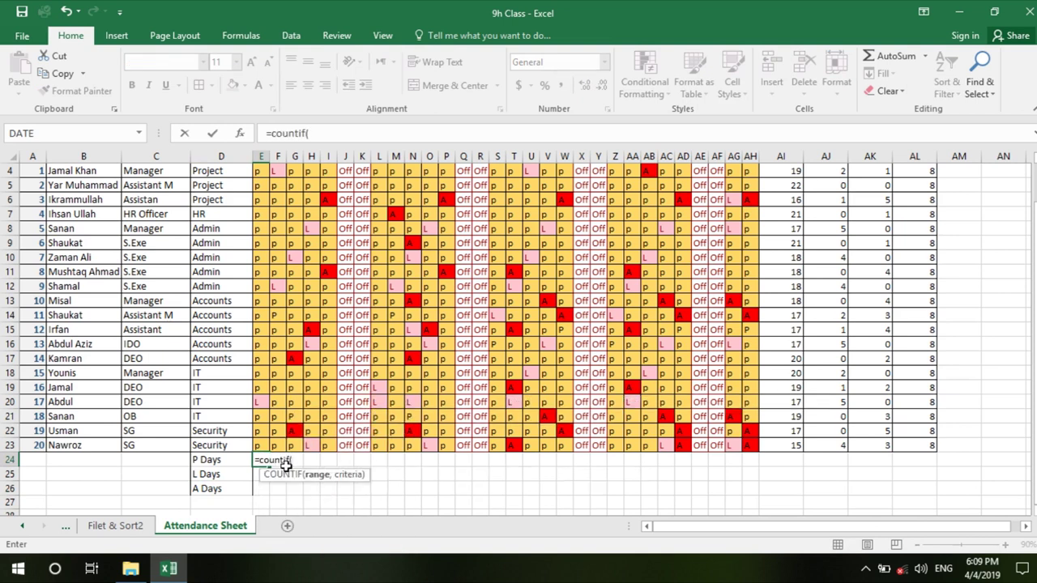
scroll(261, 214, "up", 3)
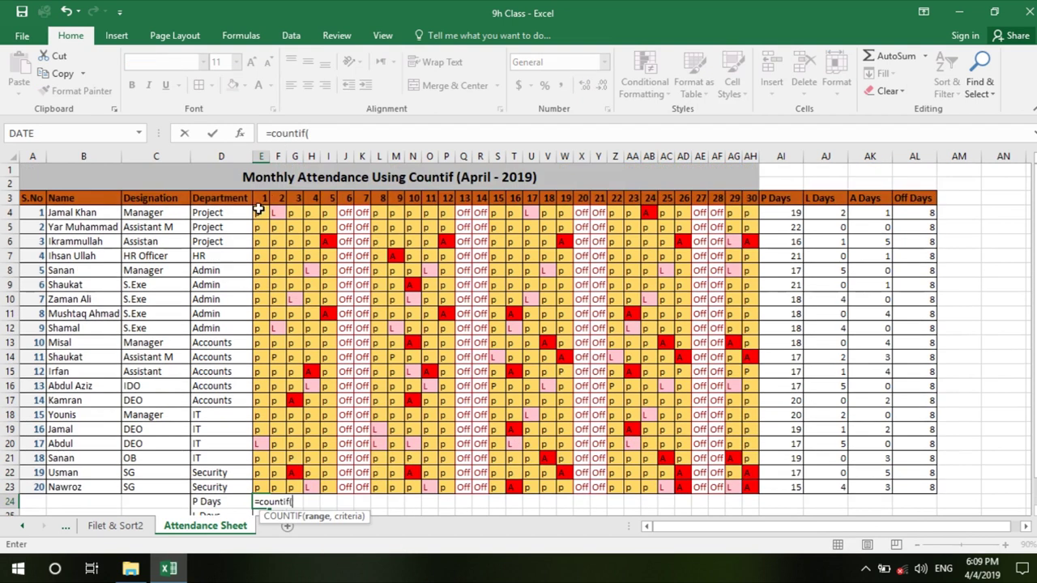
left_click_drag(261, 215, 269, 486)
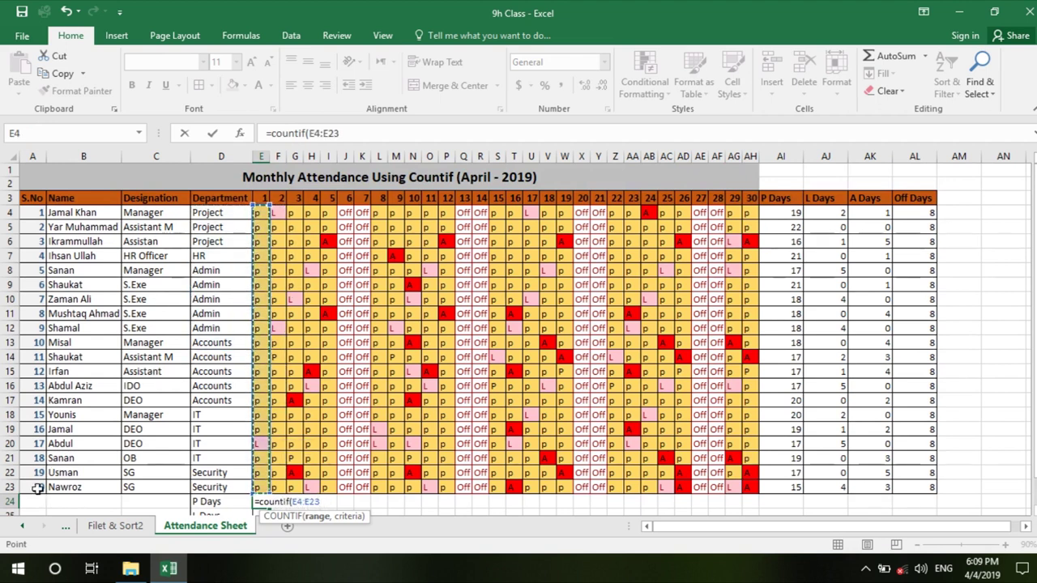
scroll(453, 479, "down", 1)
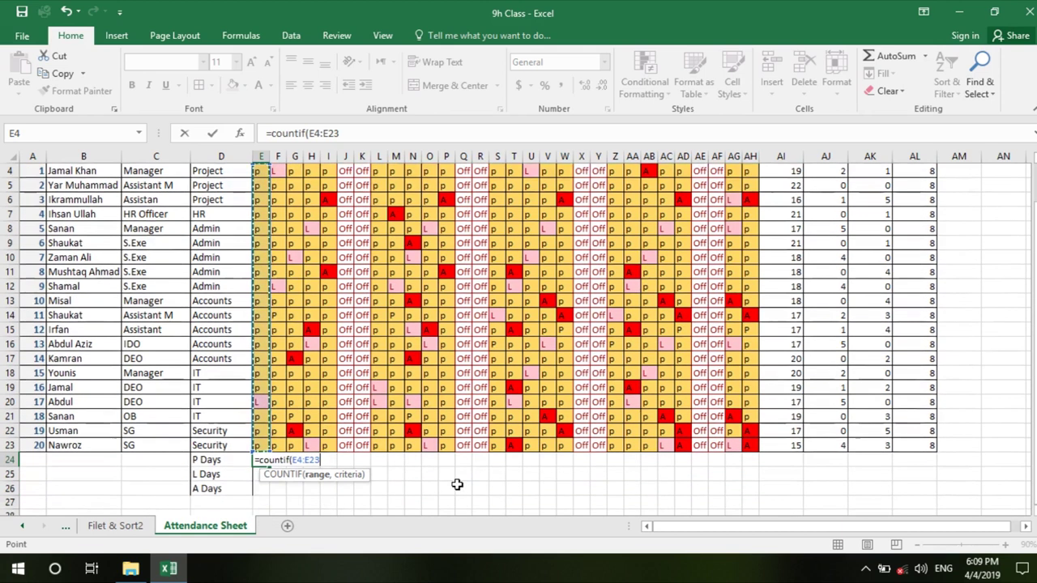
scroll(438, 466, "down", 1)
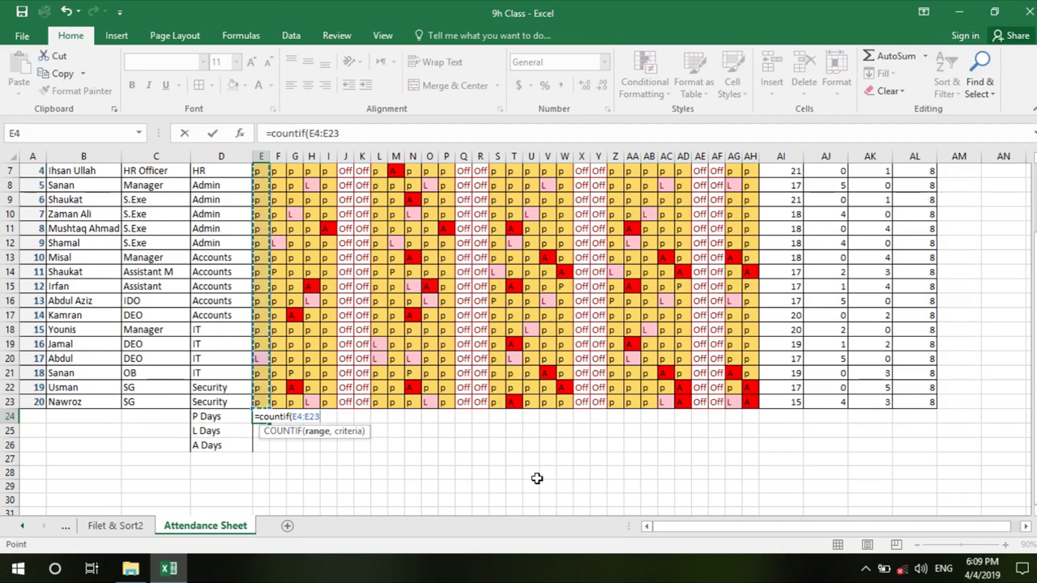
type(",\"P")
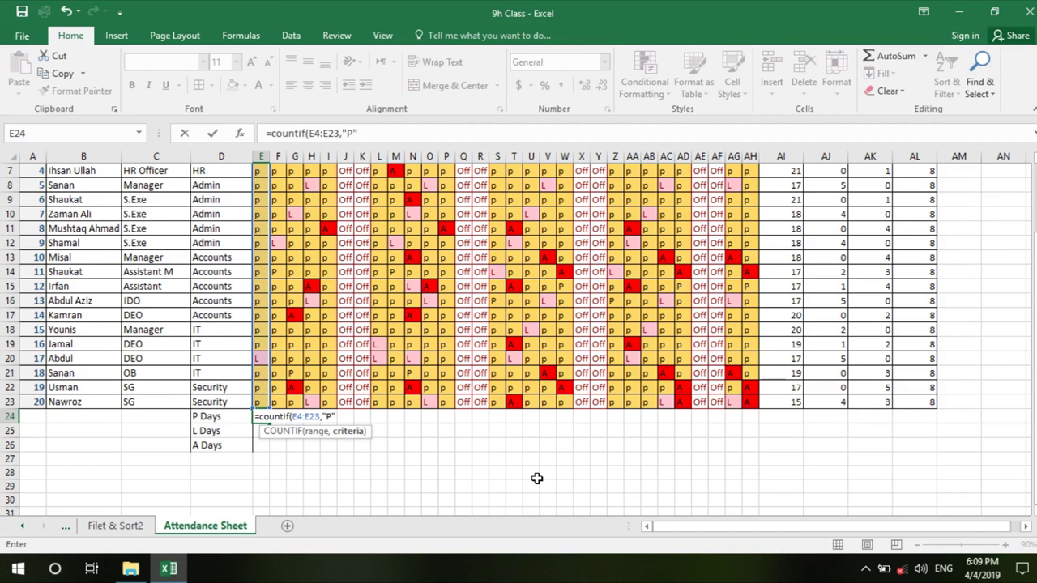
key("Return")
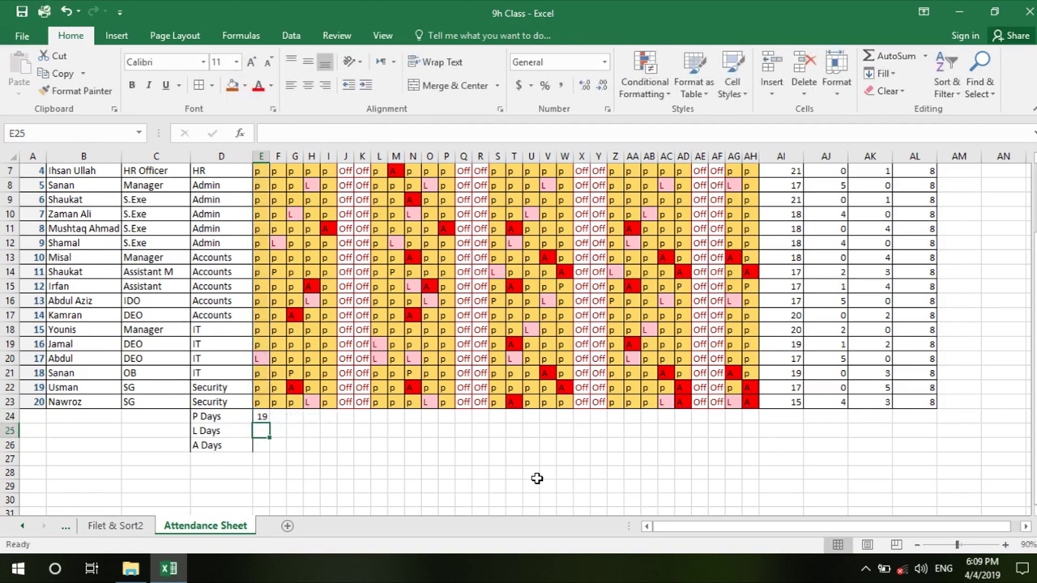
Rename the D24 label from P Days to P Staff.
left_click(261, 415)
double_click(242, 417)
key("BackSpace")
key("BackSpace")
key("BackSpace")
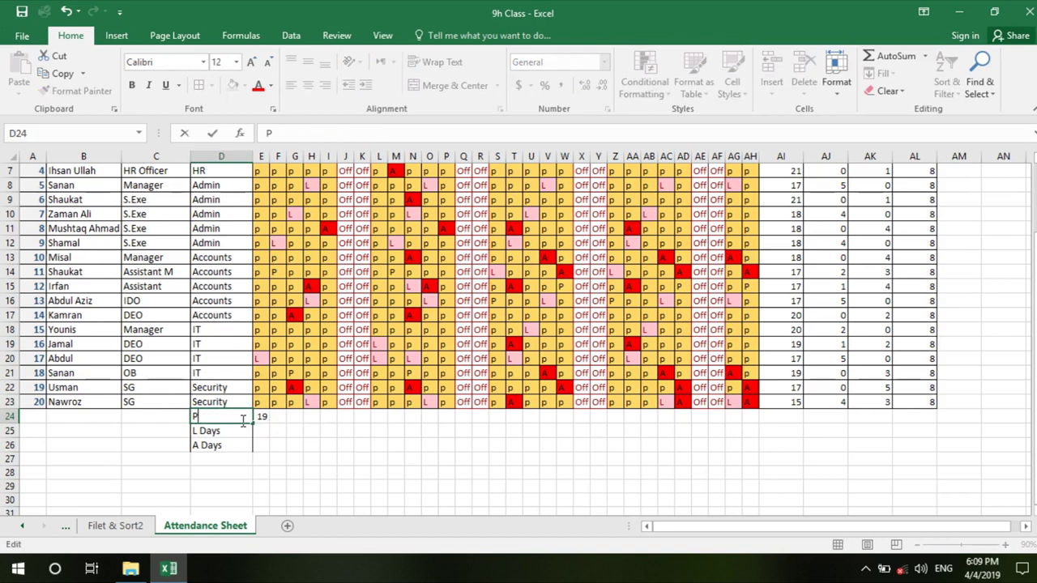
type("s")
type("Staff")
key("Return")
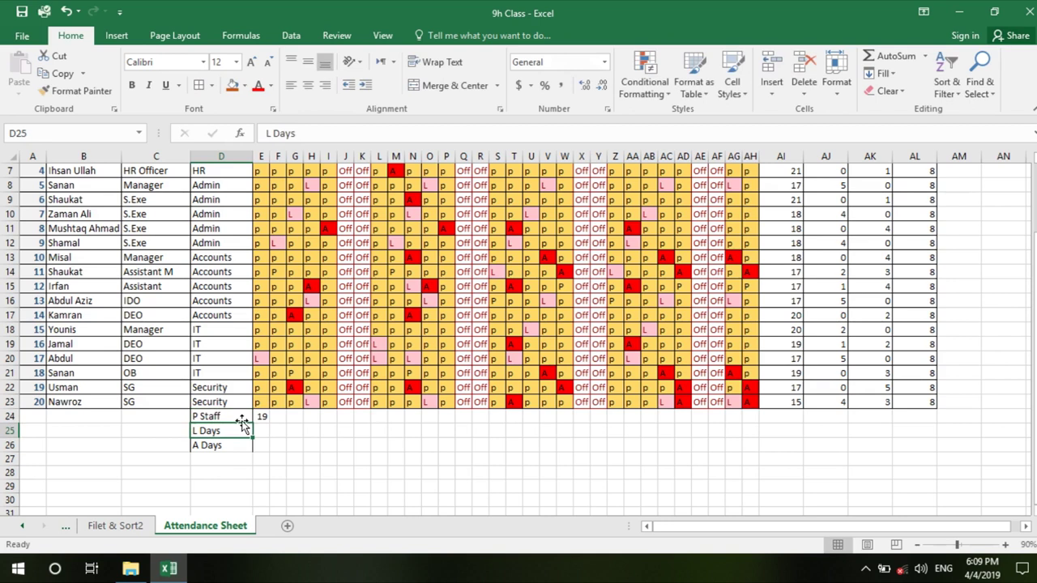
Rename the D25 and D26 labels to L Staff and A Staff.
double_click(243, 438)
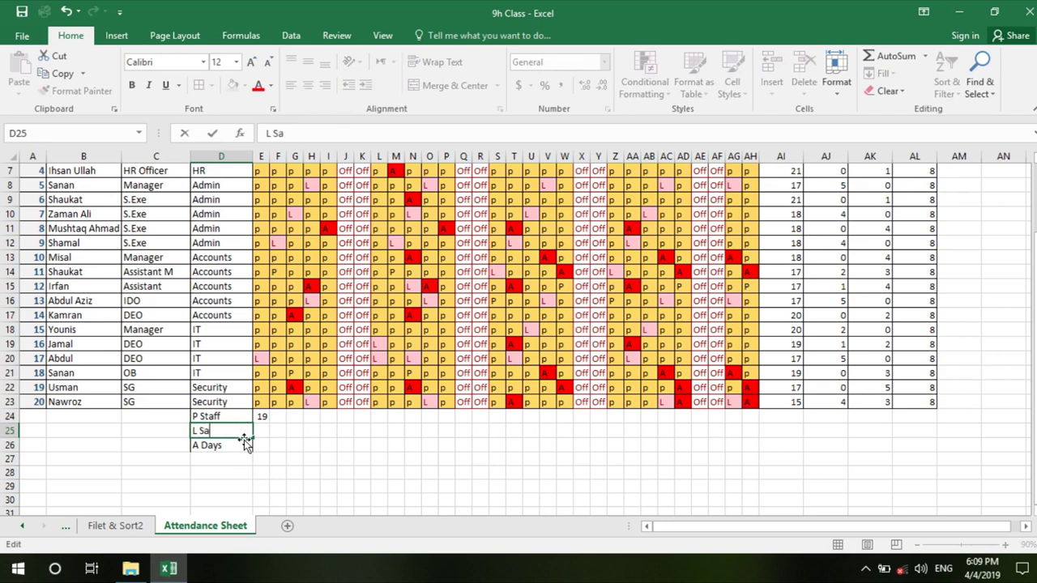
type("f")
key("Return")
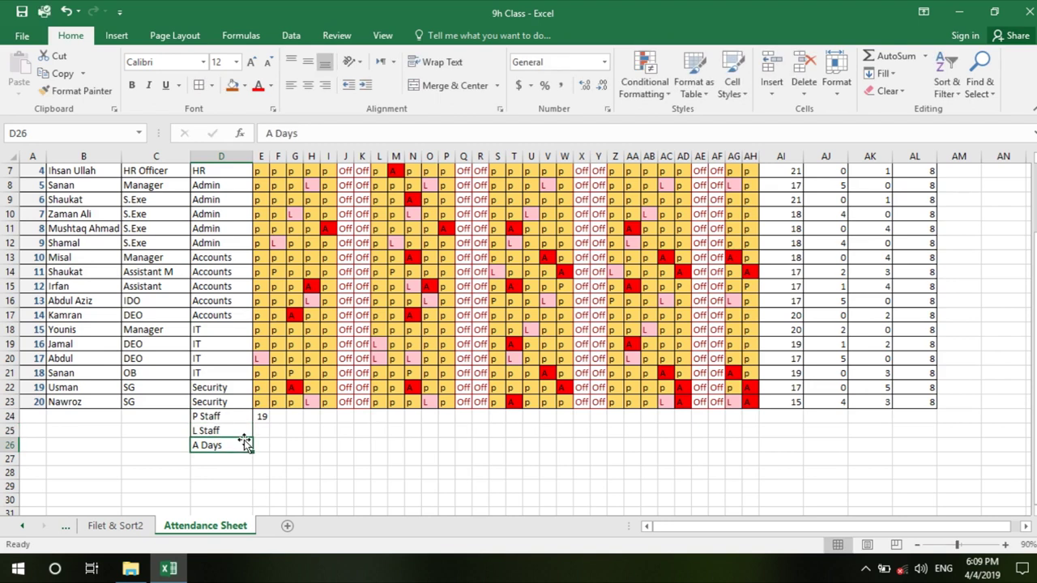
double_click(240, 445)
type("Sta")
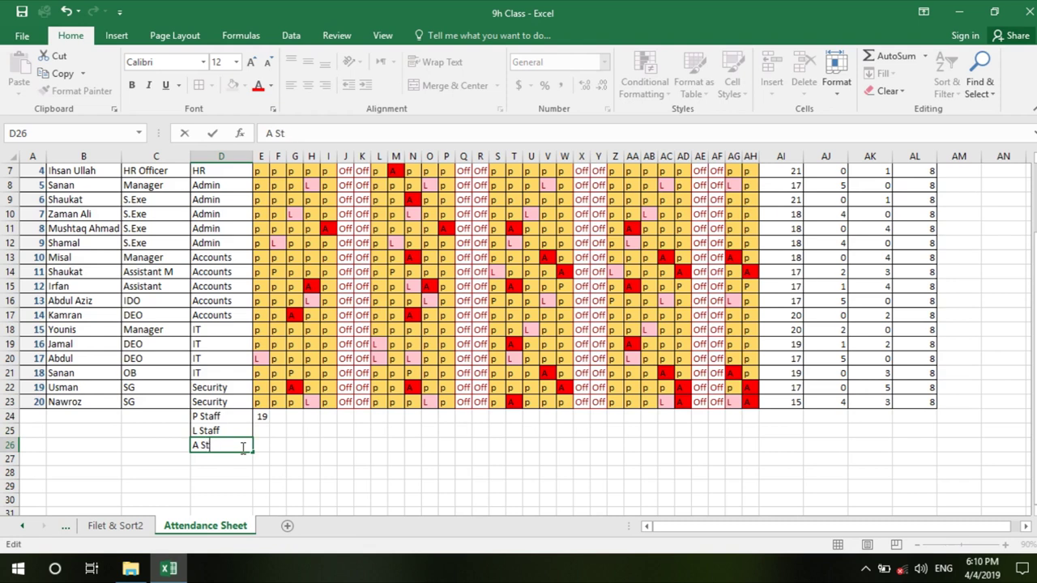
type("ff")
key("Return")
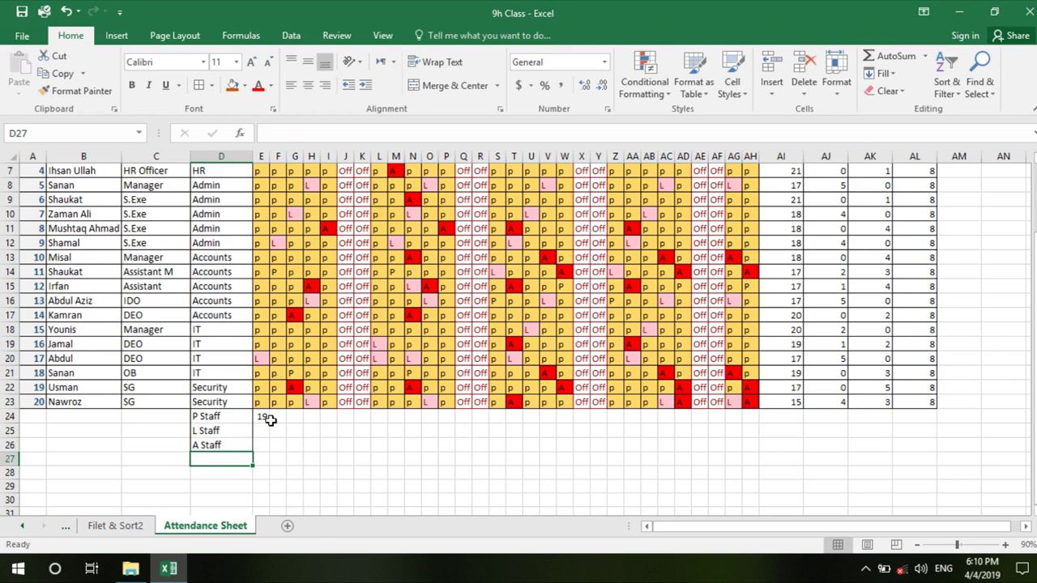
left_click(269, 417)
scroll(268, 324, "up", 2)
scroll(276, 244, "down", 1)
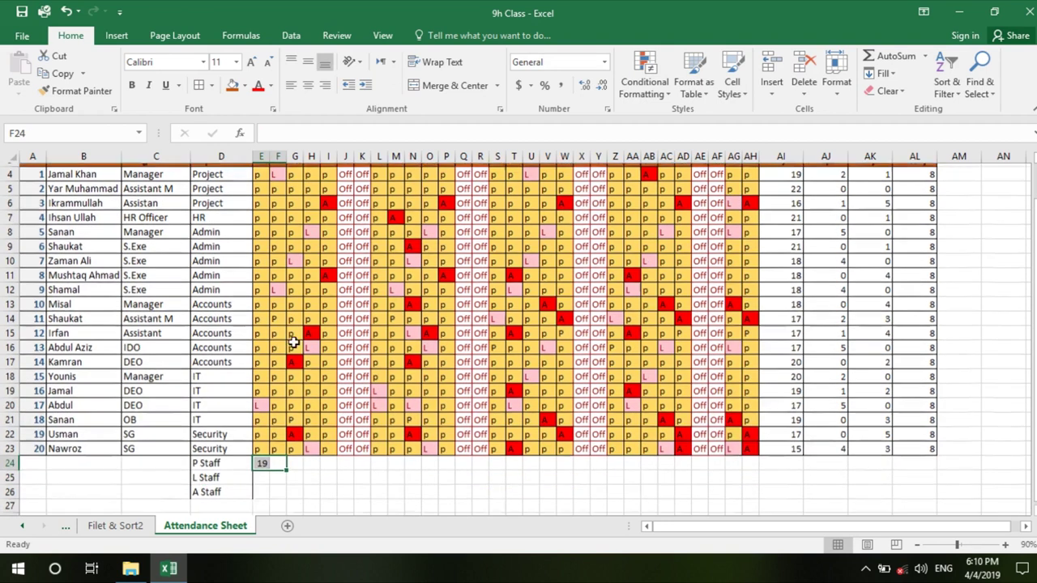
Mark day 1 for row 12 (E12) as absent with A.
left_click(260, 401)
left_click(256, 286)
type("A")
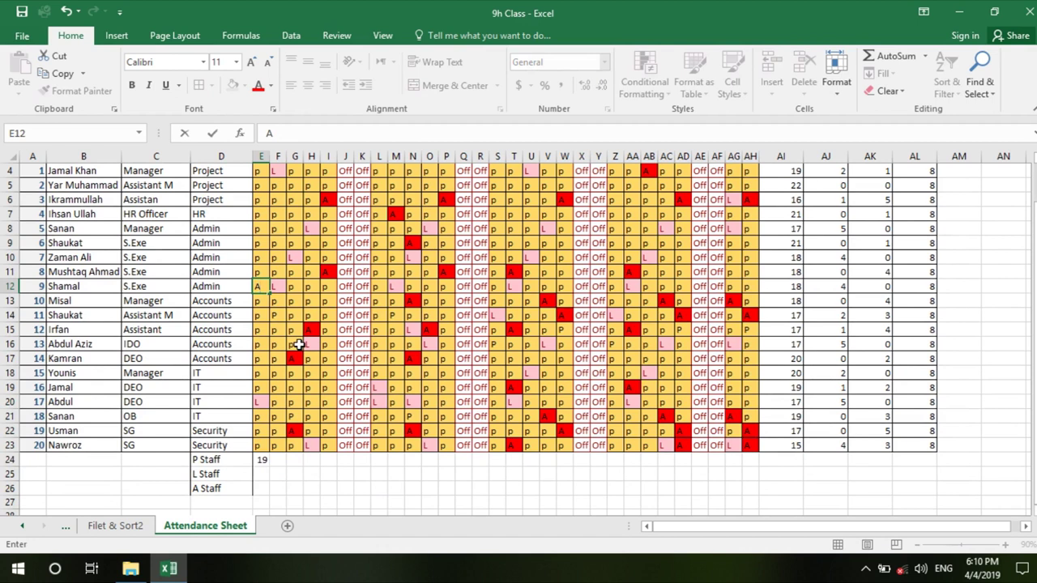
key("Return")
Enter =COUNTIF(E4:E23,"L") in E25 to count day-1 leave.
left_click(267, 476)
type("=count")
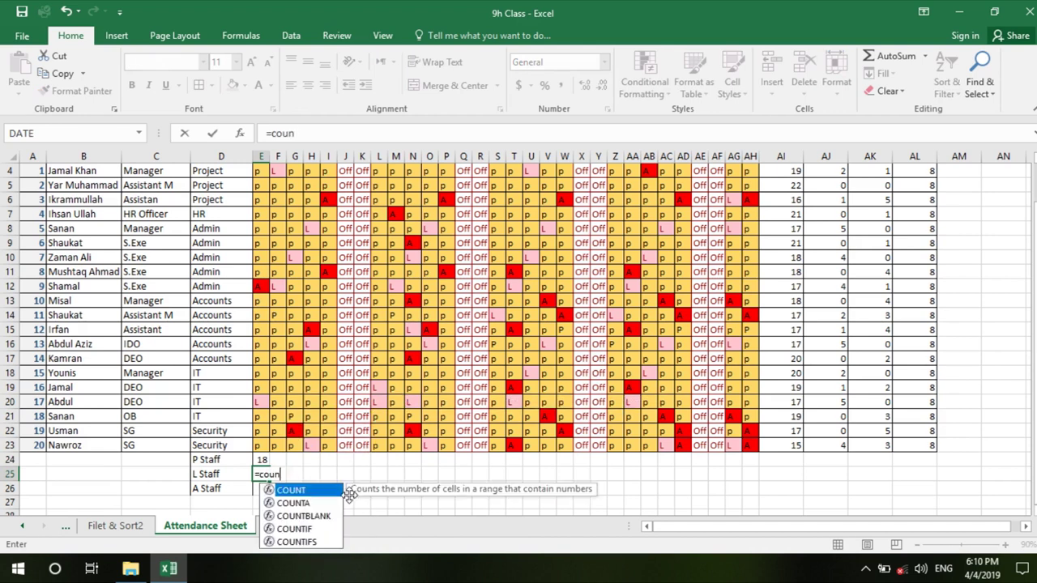
type("if(")
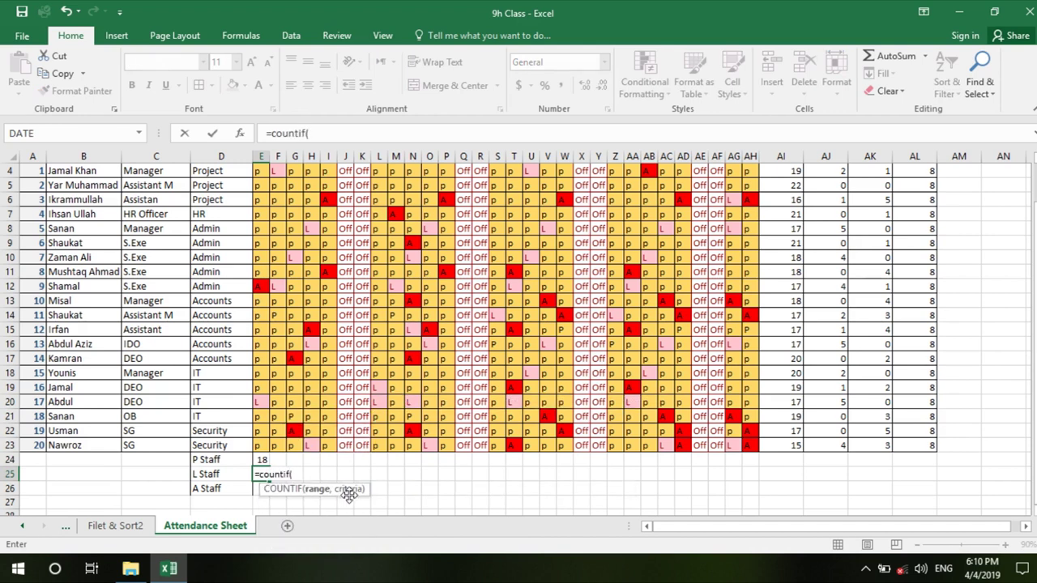
scroll(270, 201, "up", 1)
left_click_drag(264, 205, 264, 484)
scroll(264, 484, "down", 3)
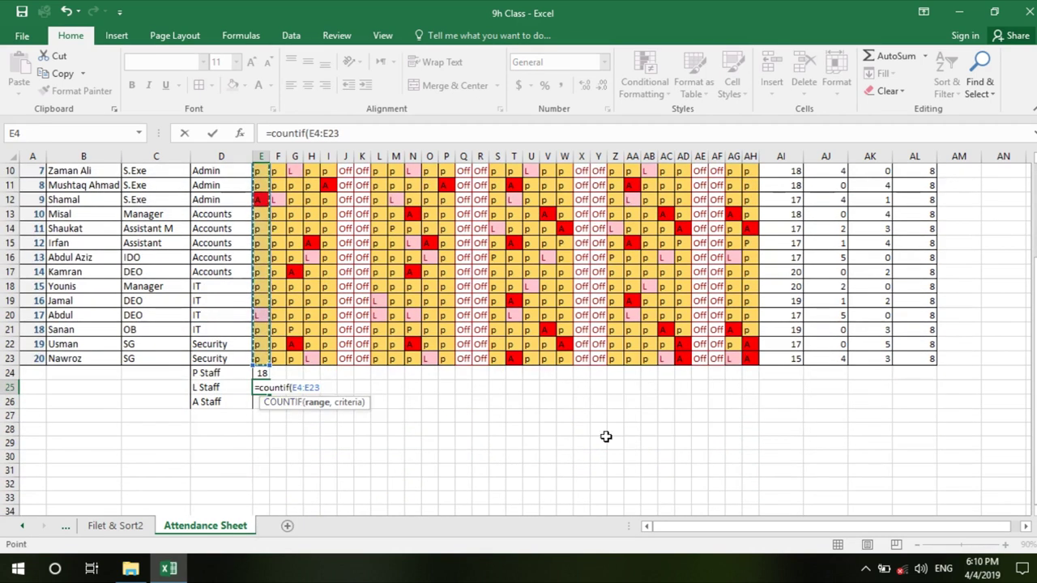
type(",\"L")
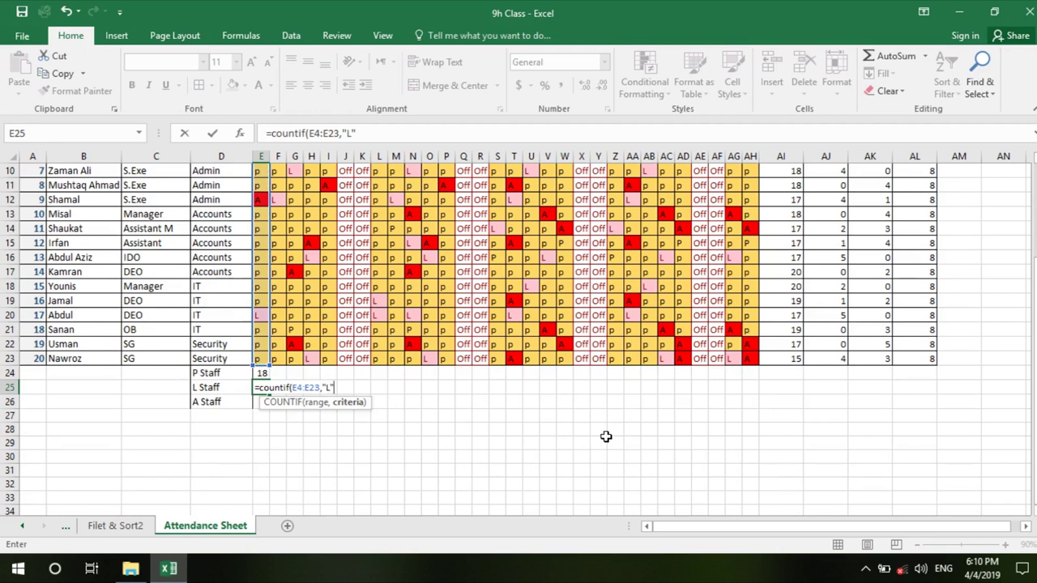
key("Return")
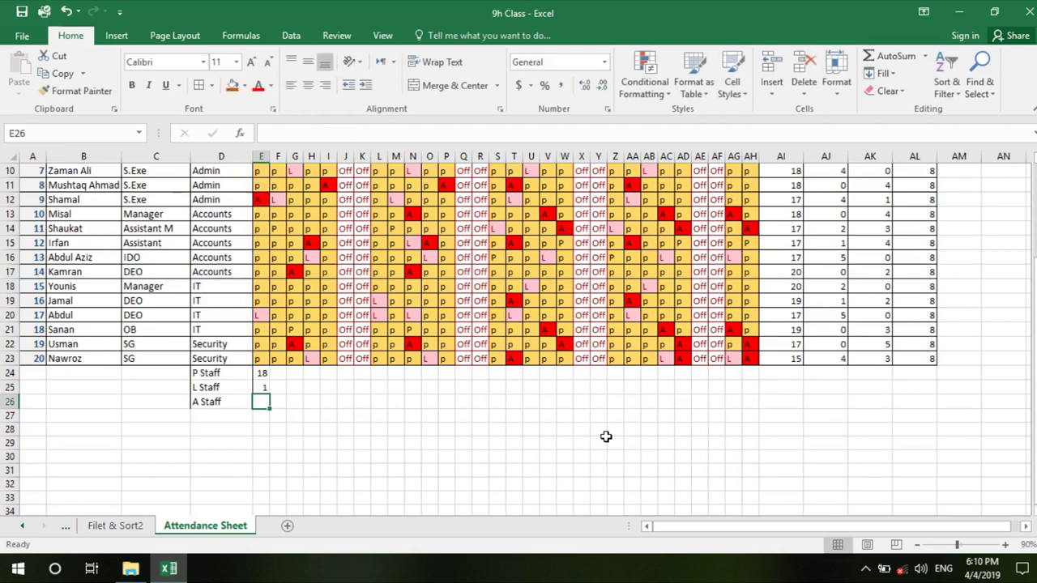
scroll(436, 406, "up", 2)
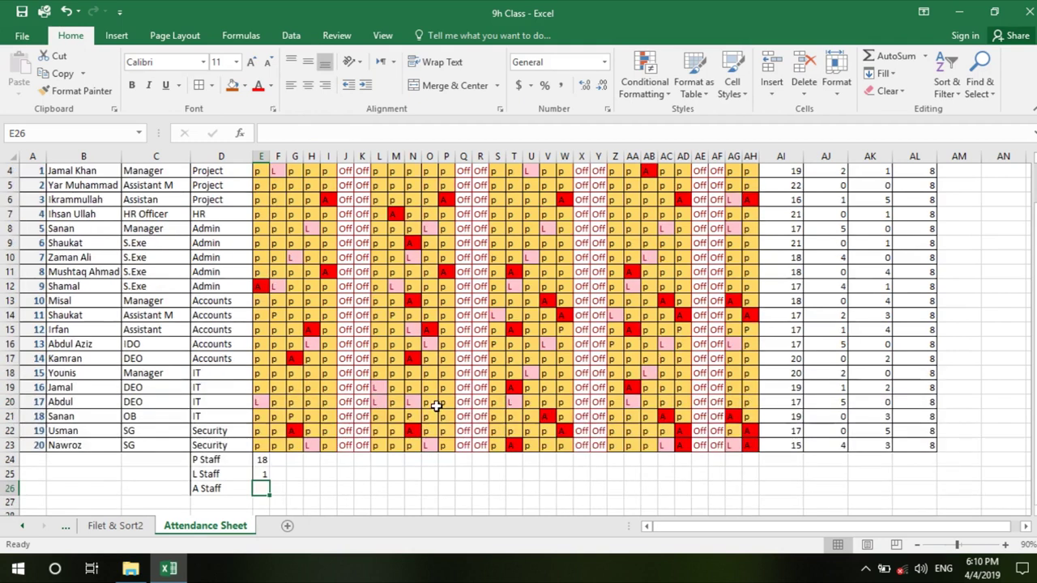
left_click(262, 476)
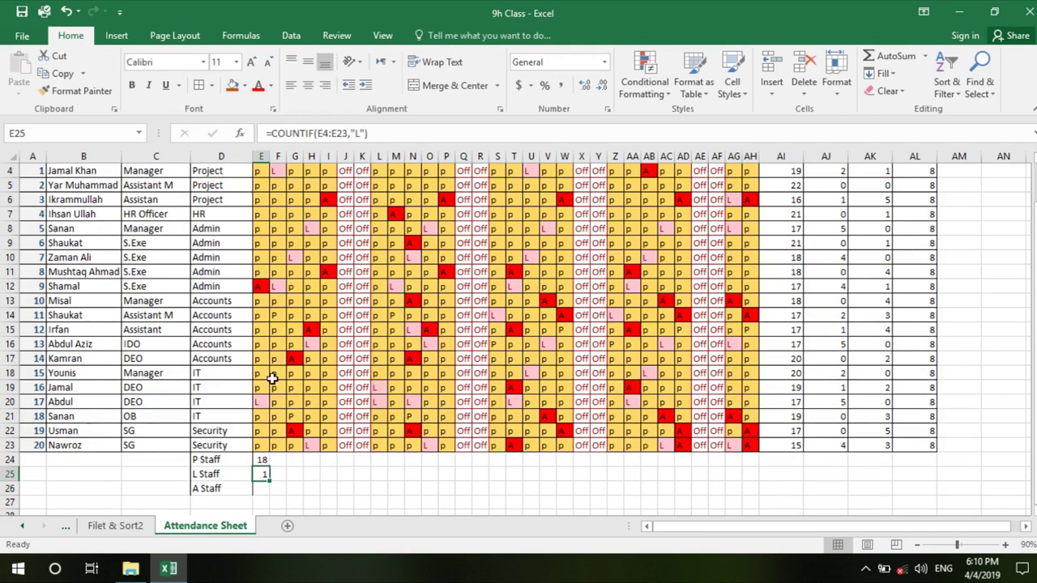
scroll(270, 371, "up", 1)
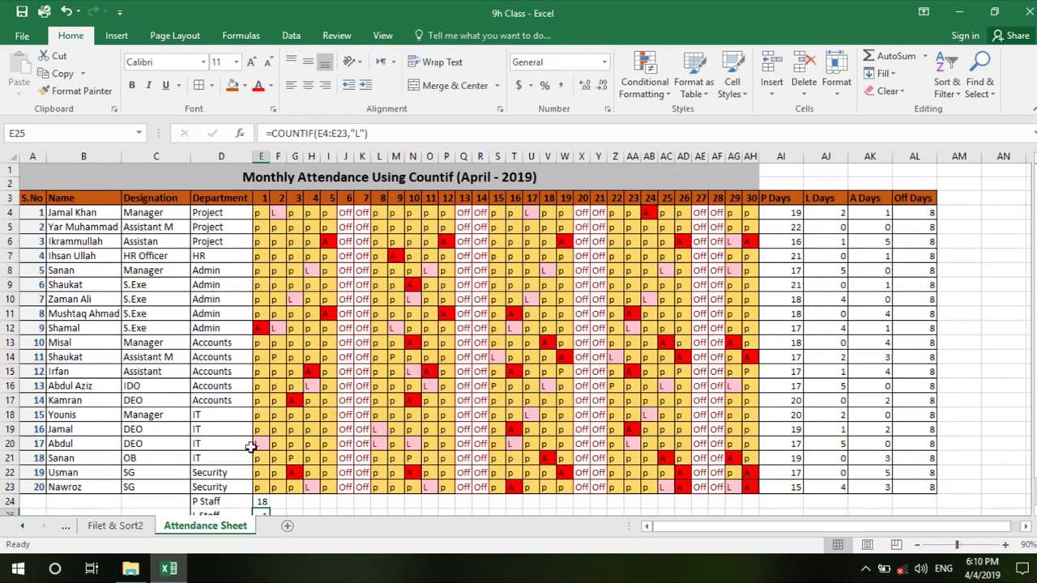
Mark E9 as L, so day 1 shows 2 on leave and 17 present.
left_click(256, 284)
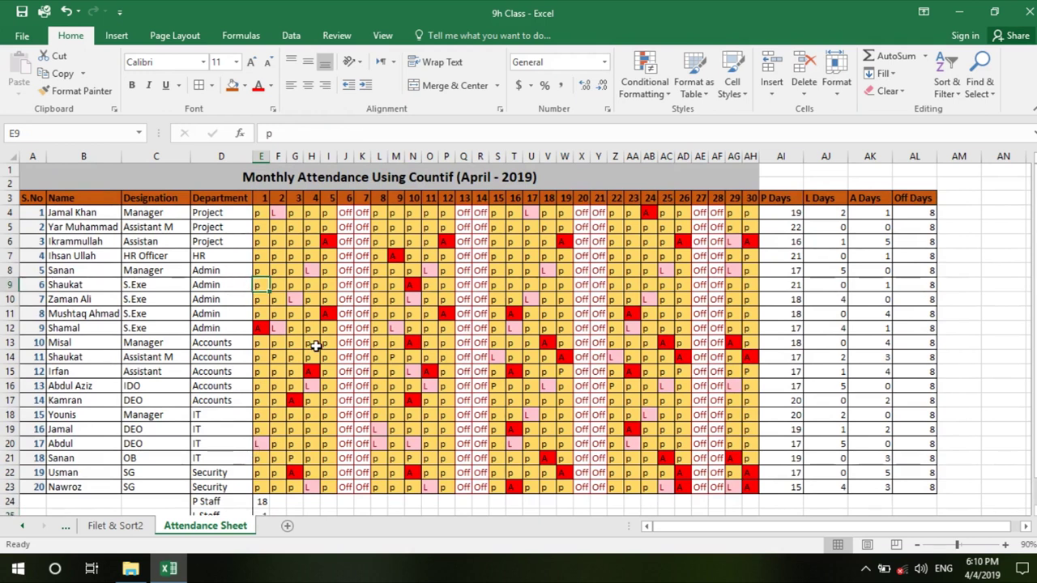
type("L")
key("Return")
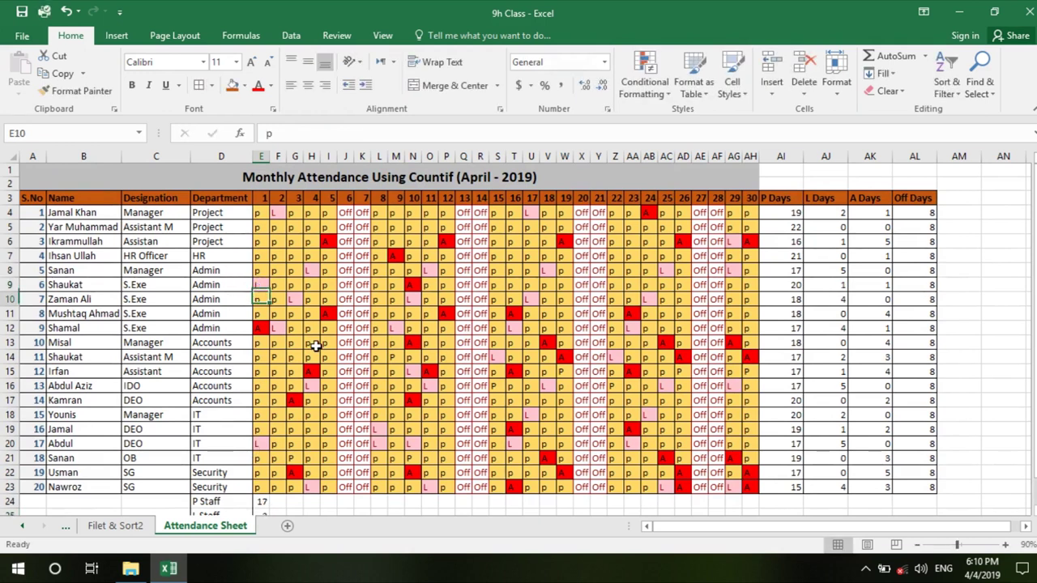
scroll(301, 348, "down", 2)
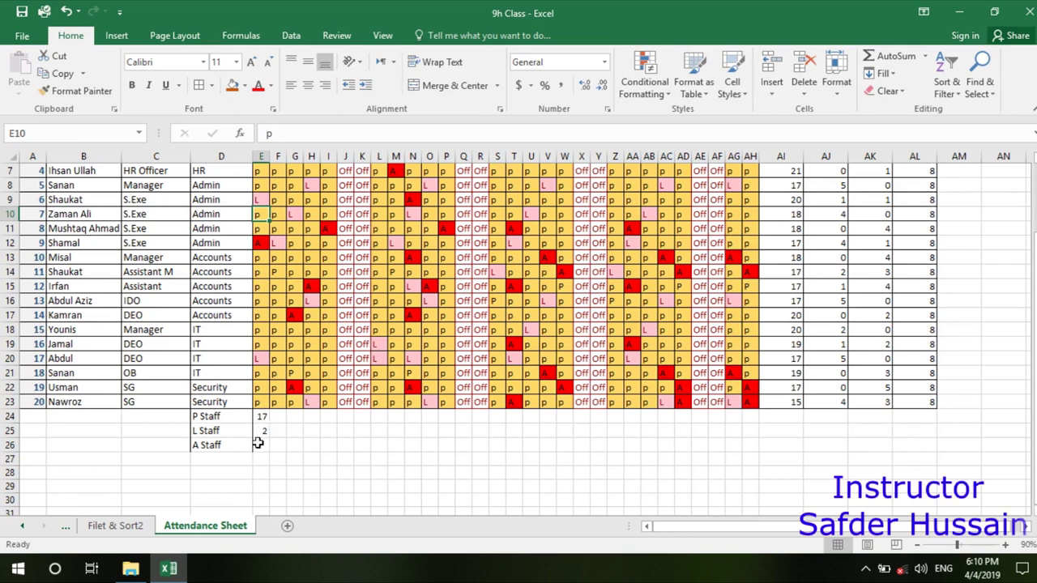
left_click(259, 445)
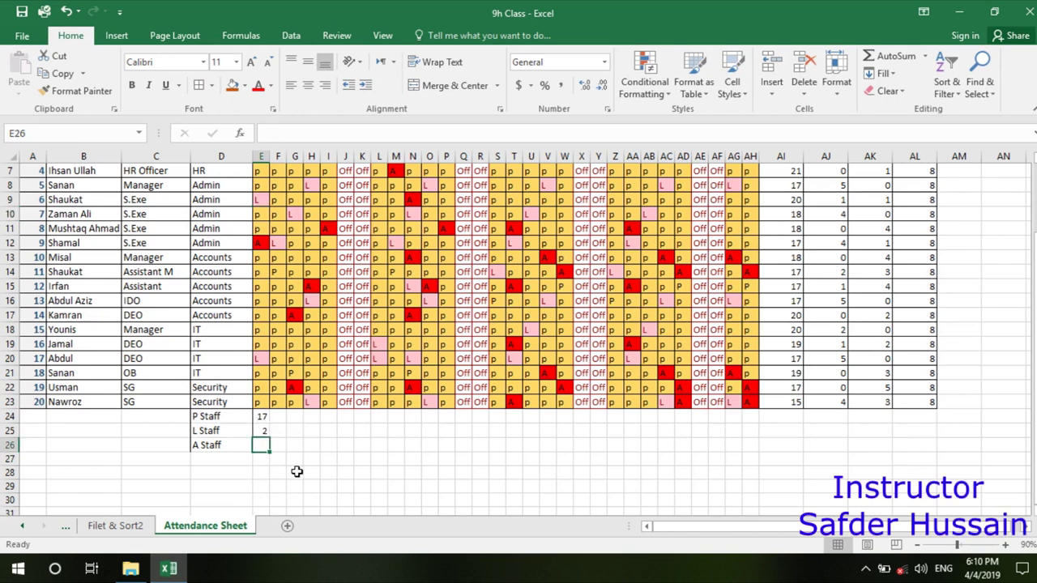
Enter =COUNTIF(E4:E23,"A") in E26 to count day-1 absences.
type("=countif(")
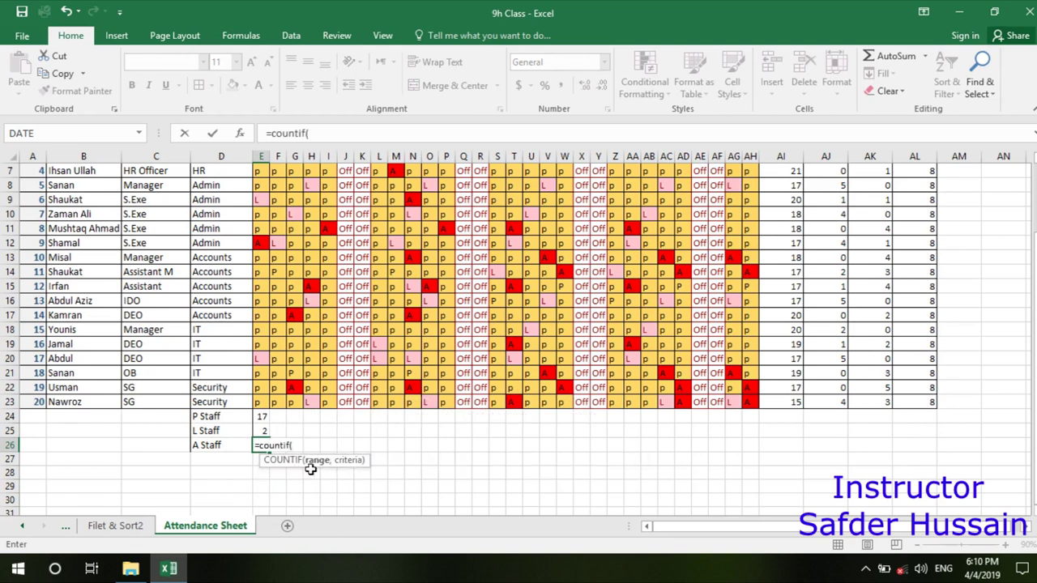
scroll(268, 229, "up", 2)
left_click_drag(264, 218, 261, 493)
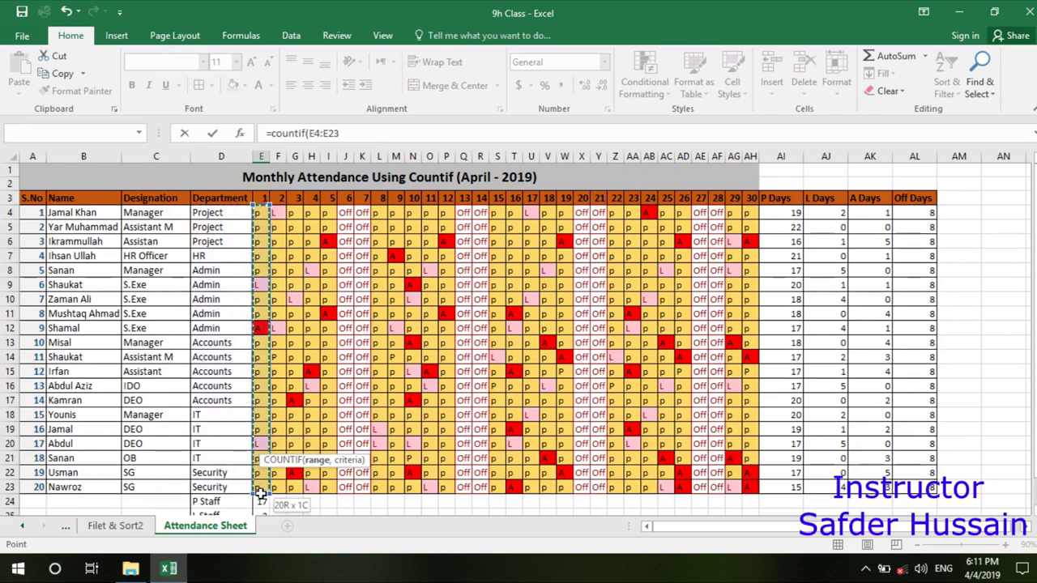
scroll(394, 470, "down", 4)
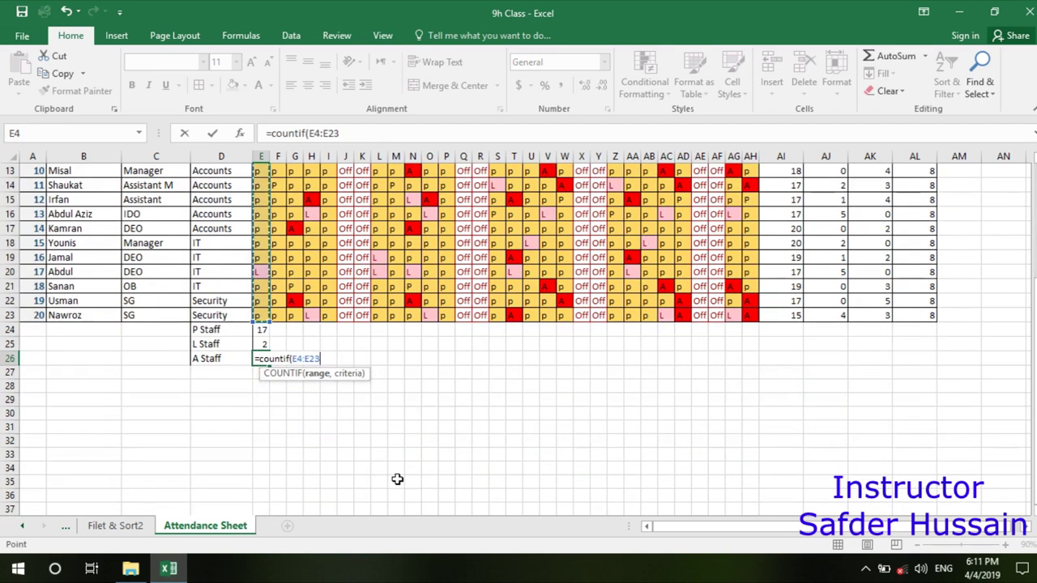
type(",\"A")
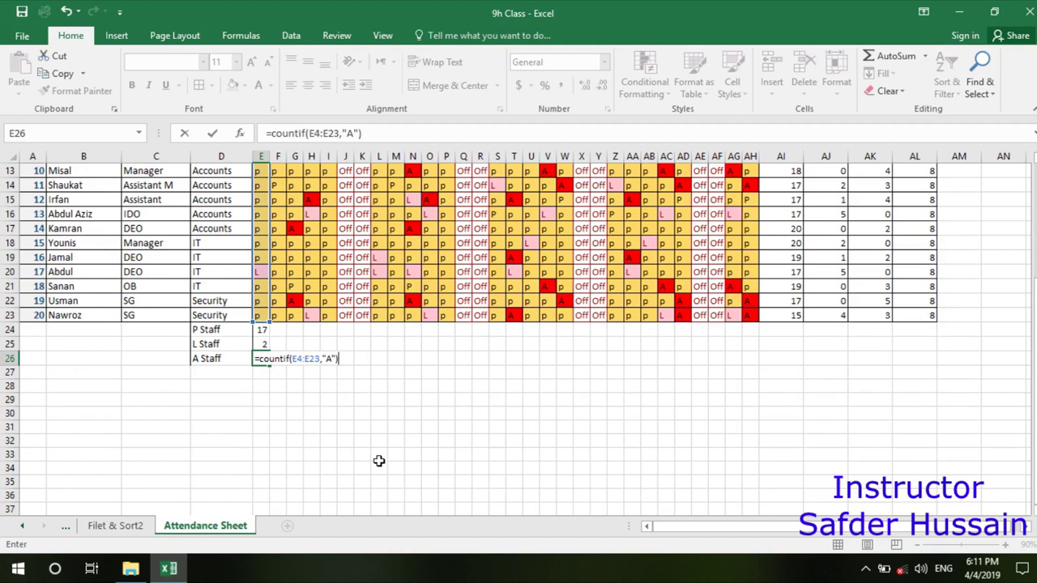
key("Return")
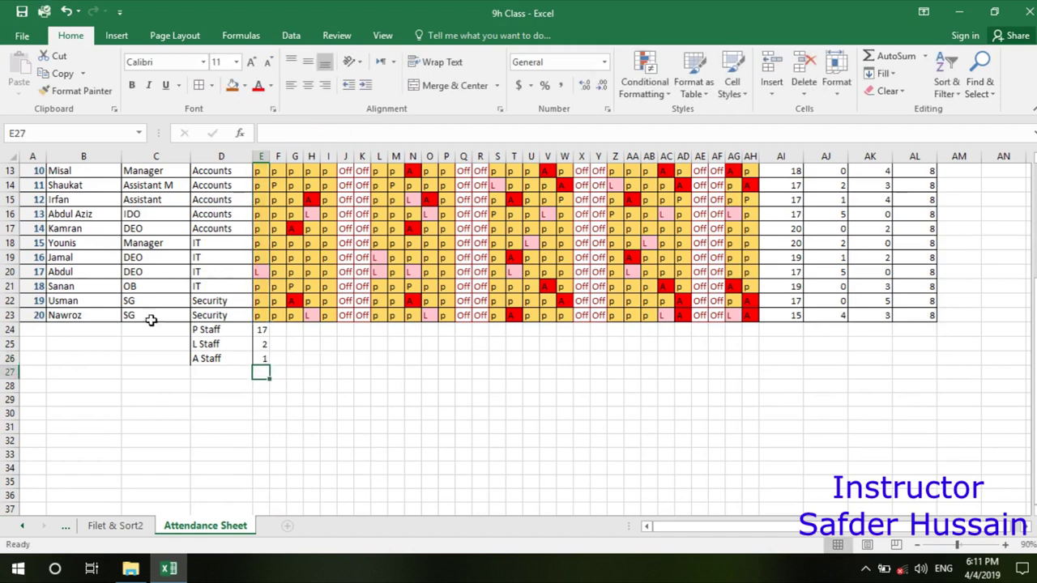
scroll(129, 393, "up", 3)
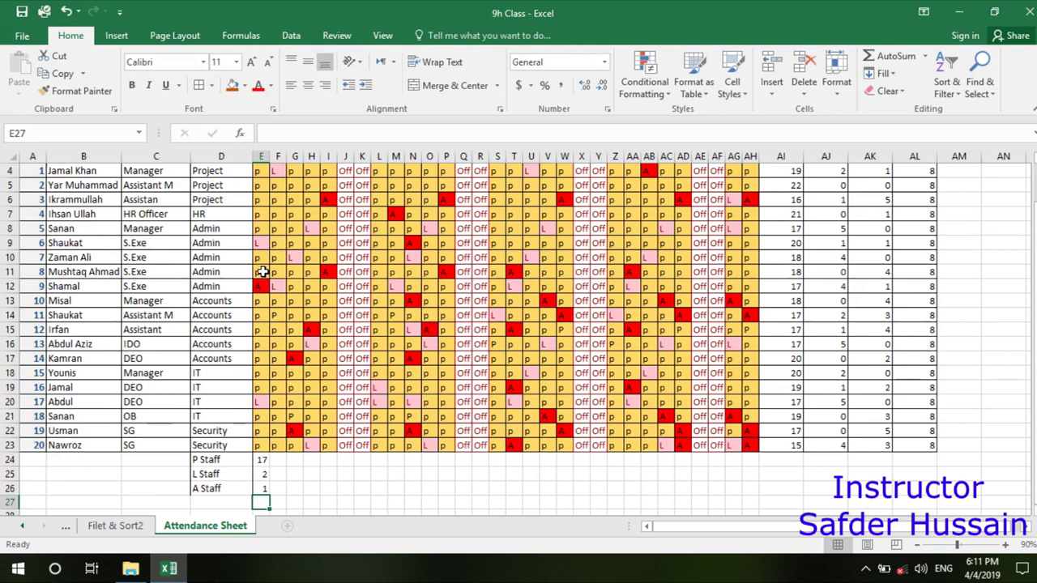
Mark E7 as A, so day 1 shows 16 present and 2 absent.
left_click(256, 214)
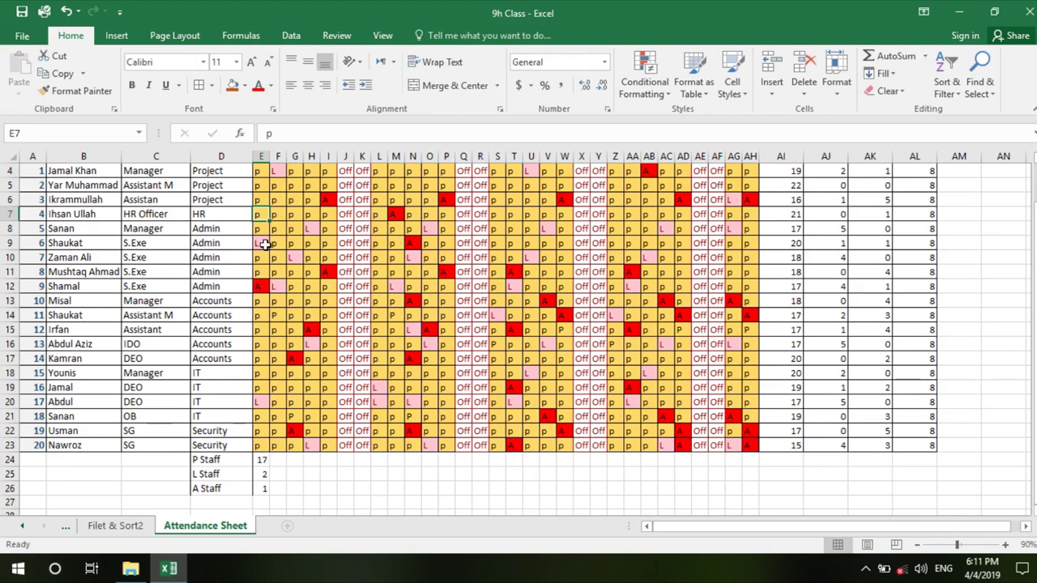
type("A")
key("Return")
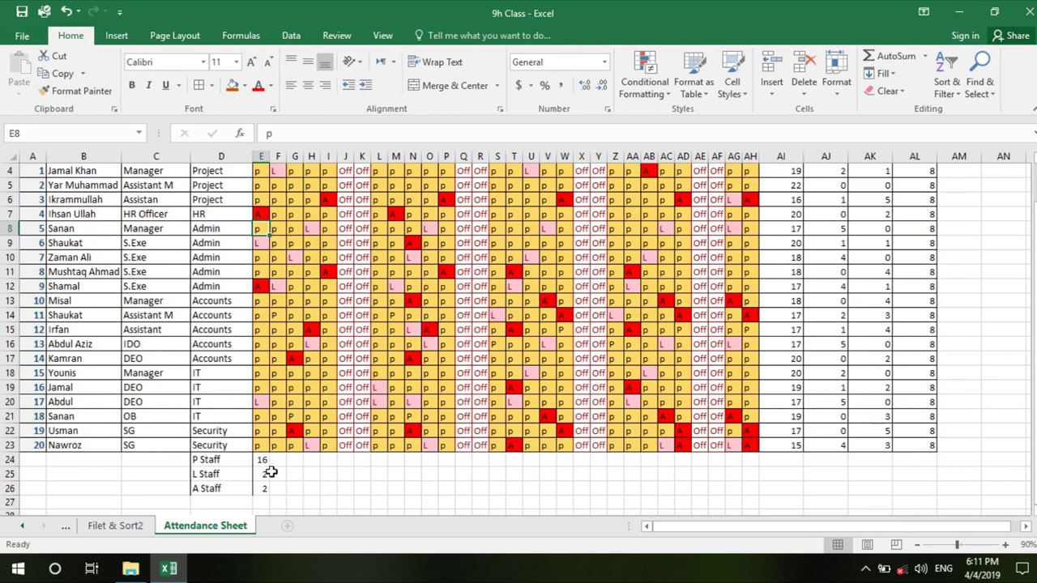
left_click(272, 460)
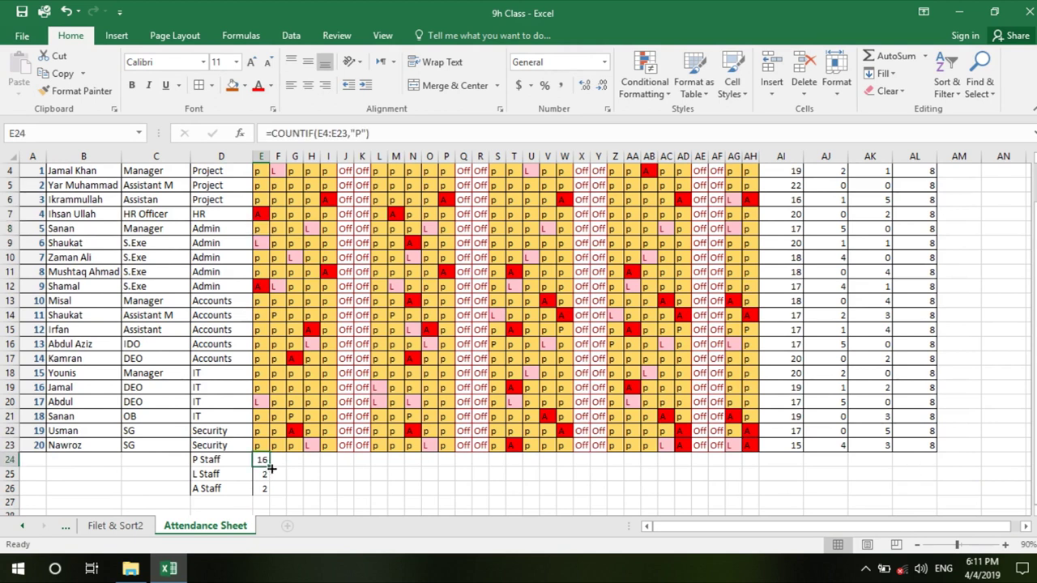
Copy the P Staff count in E24 across the day columns.
left_click_drag(271, 468, 953, 478)
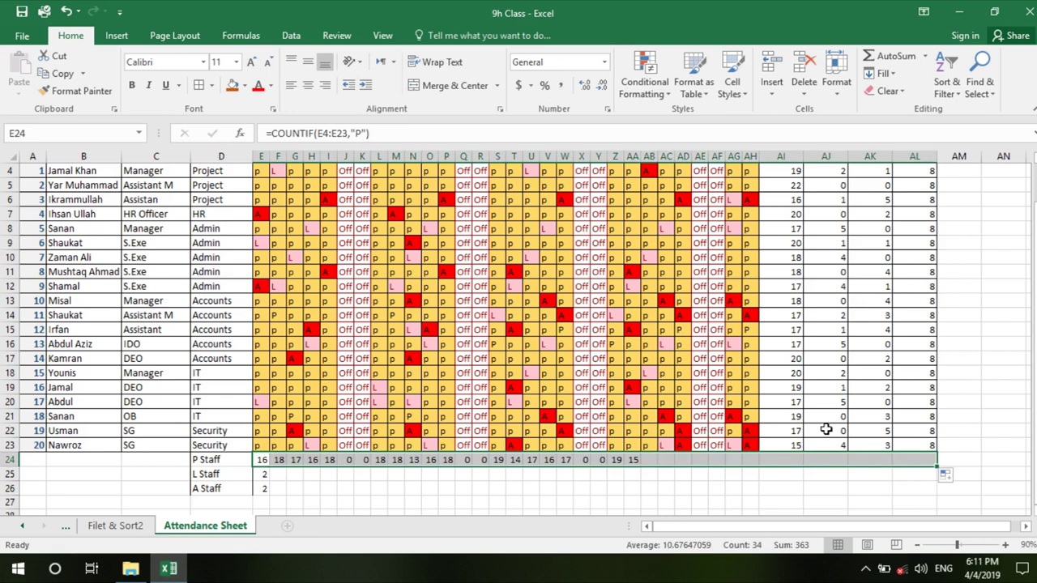
scroll(792, 438, "down", 1)
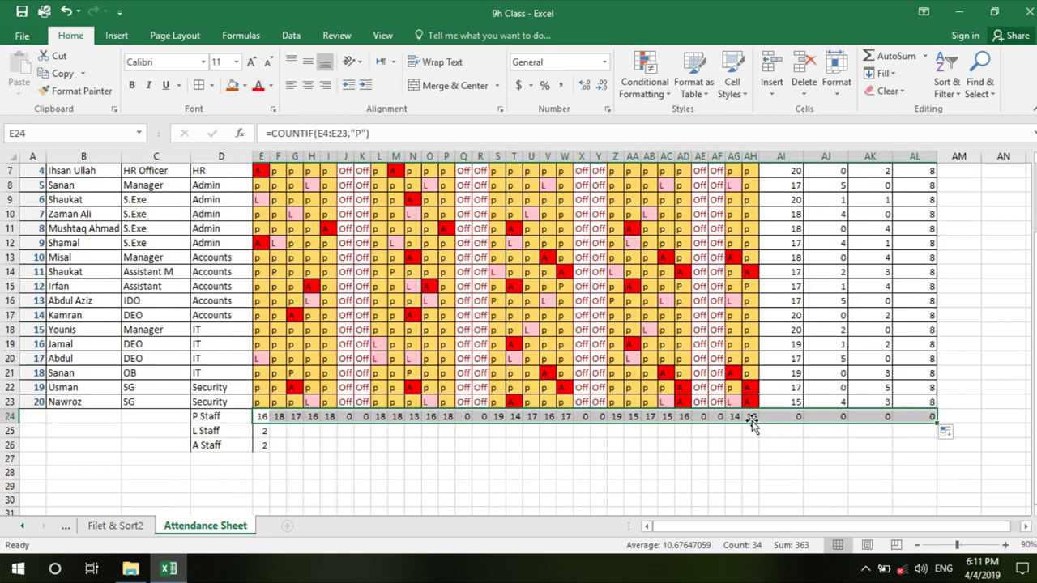
scroll(760, 289, "up", 2)
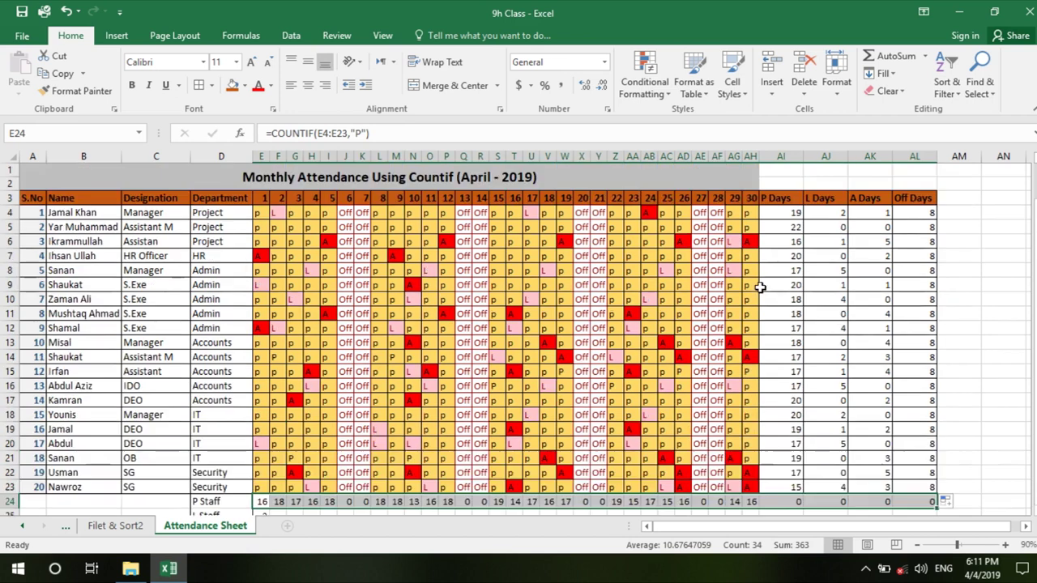
scroll(753, 213, "down", 1)
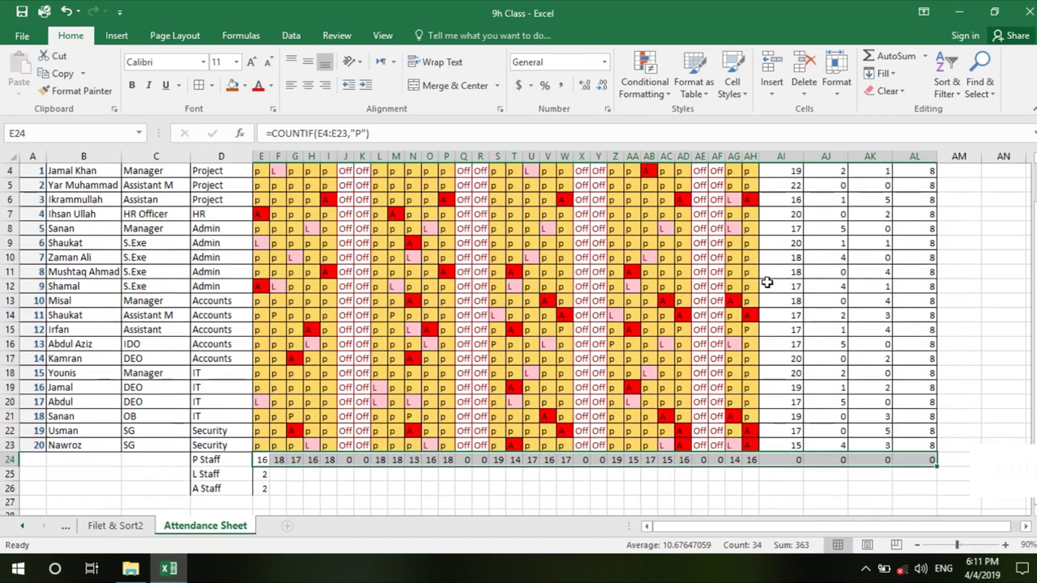
scroll(602, 459, "down", 1)
Fill the L Staff and A Staff counts from E25 and E26 across to AH.
left_click(269, 432)
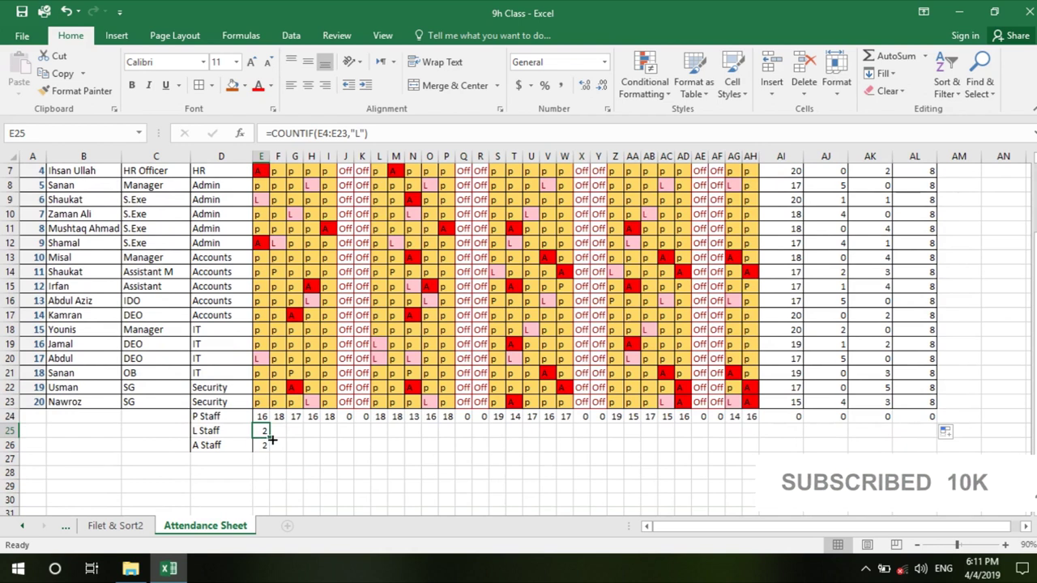
left_click_drag(271, 439, 273, 446)
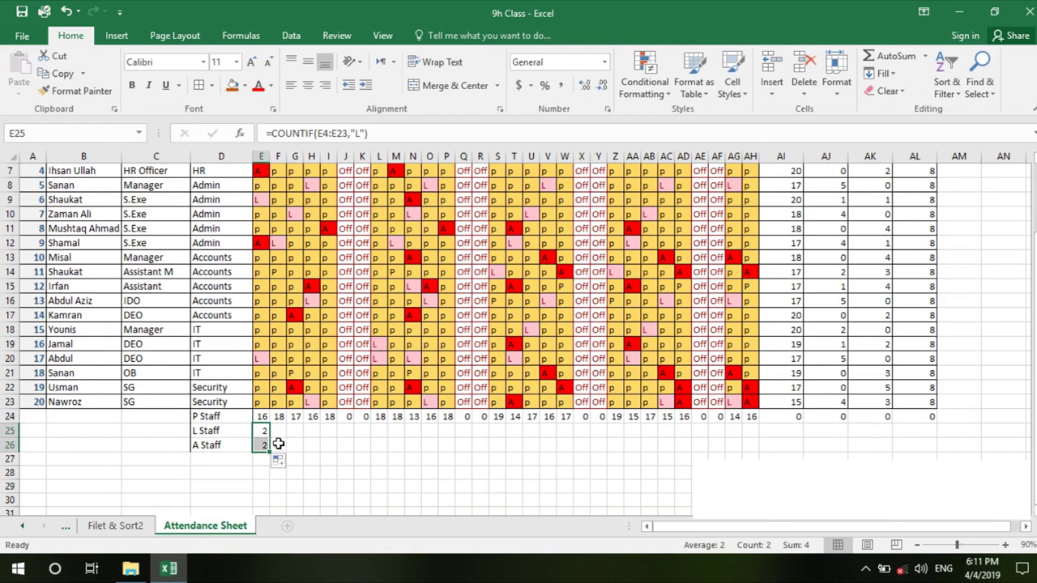
left_click(268, 435)
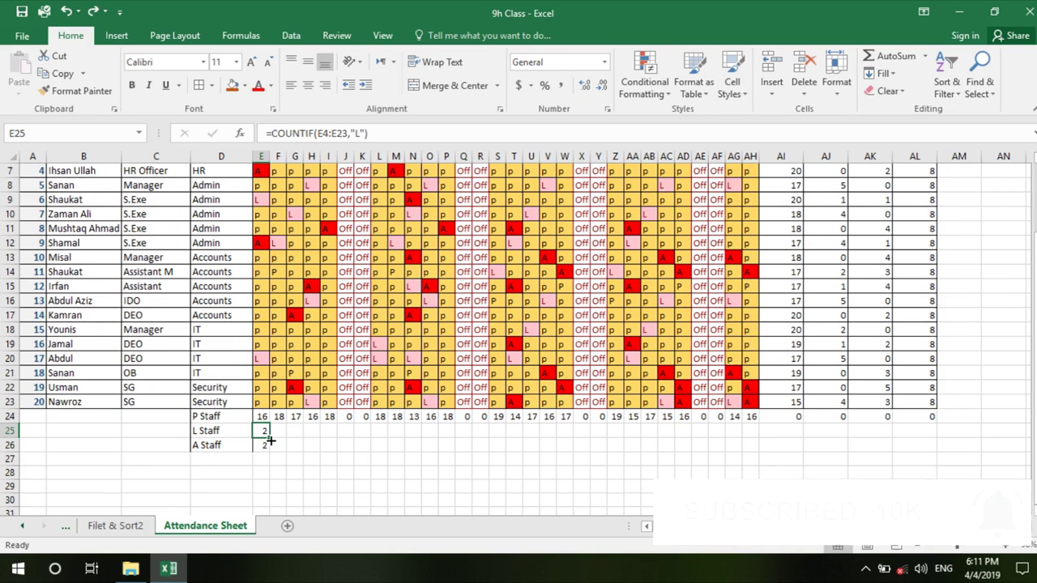
left_click_drag(274, 438, 758, 438)
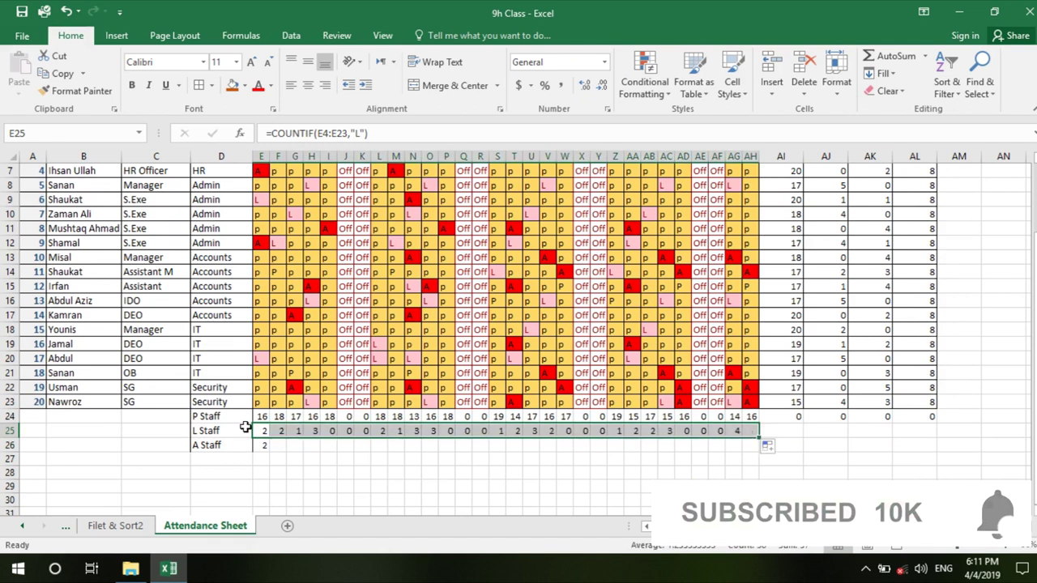
scroll(262, 419, "down", 1)
left_click(262, 403)
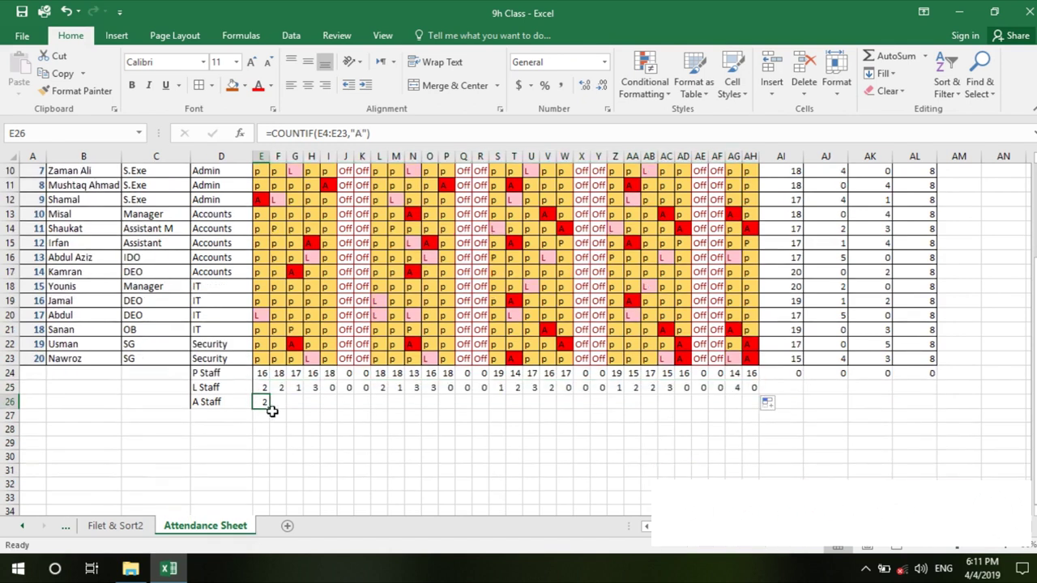
left_click_drag(268, 407, 754, 402)
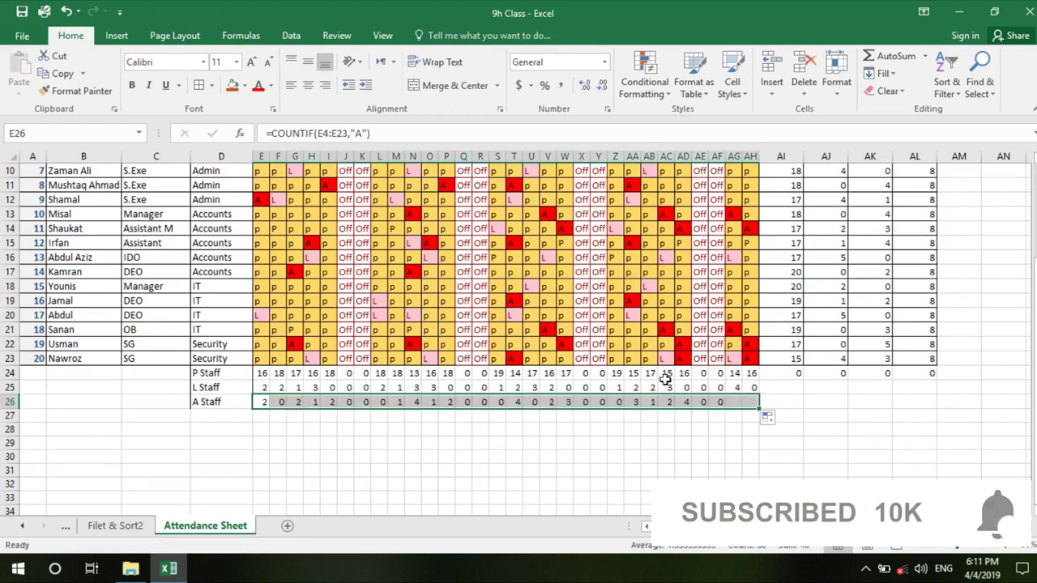
scroll(362, 388, "up", 3)
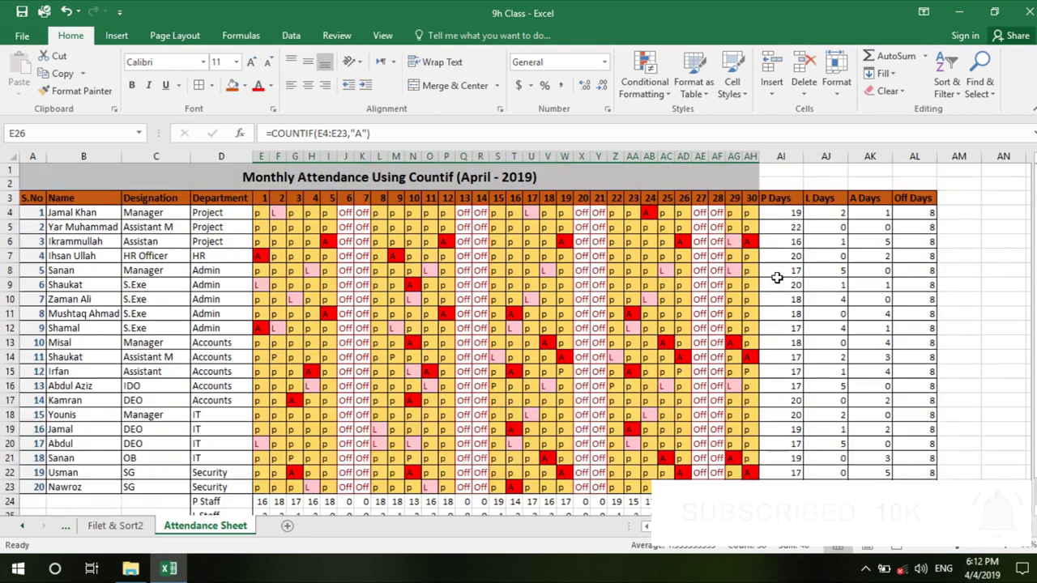
mouse_move(780, 213)
left_mouse_down()
mouse_move(876, 236)
mouse_move(924, 482)
left_mouse_up()
Unmerge and re-merge the title across rows 1 and 2.
left_click_drag(68, 188, 907, 175)
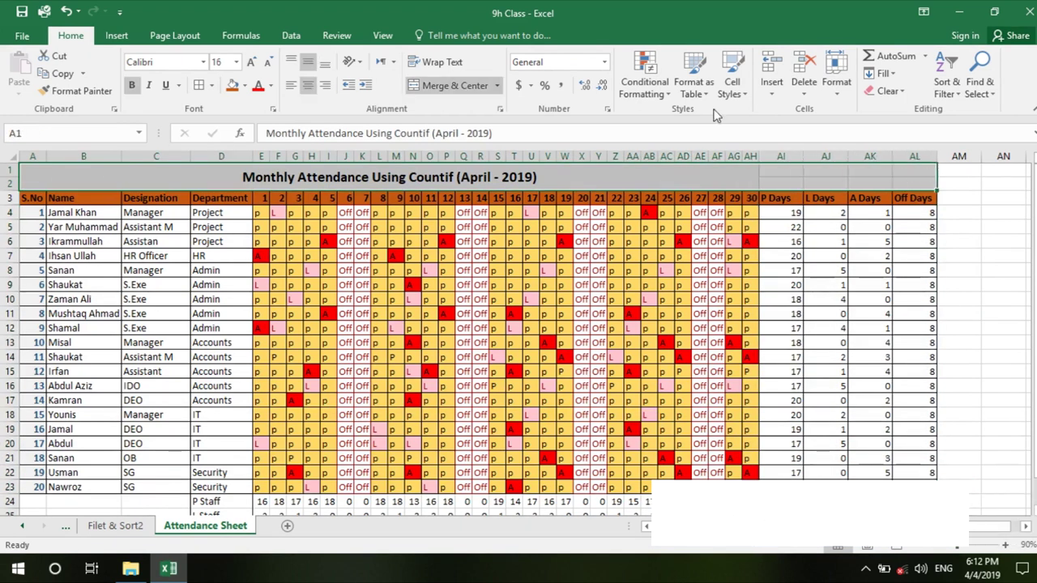
left_click(458, 85)
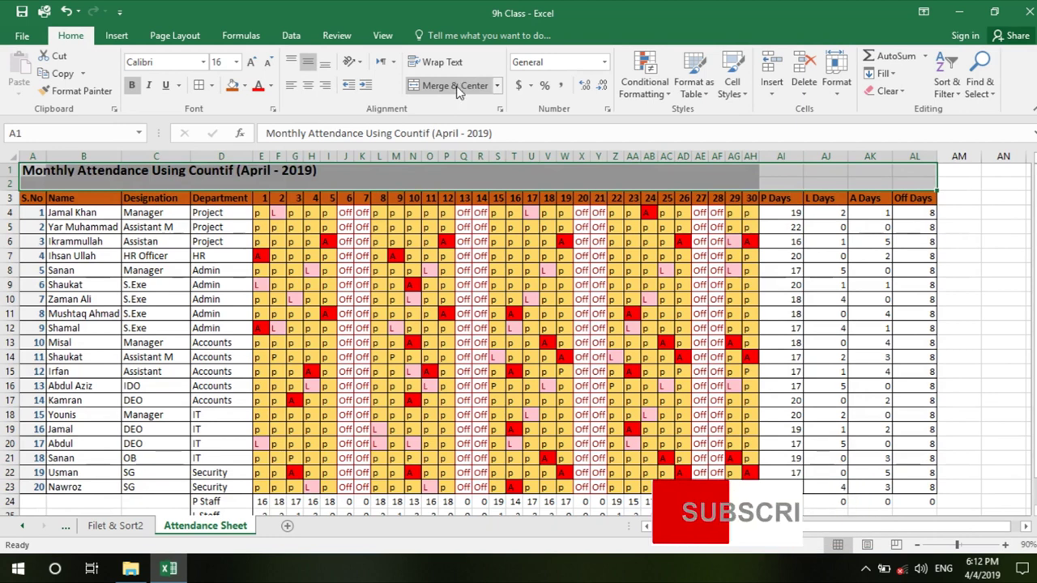
left_click(458, 86)
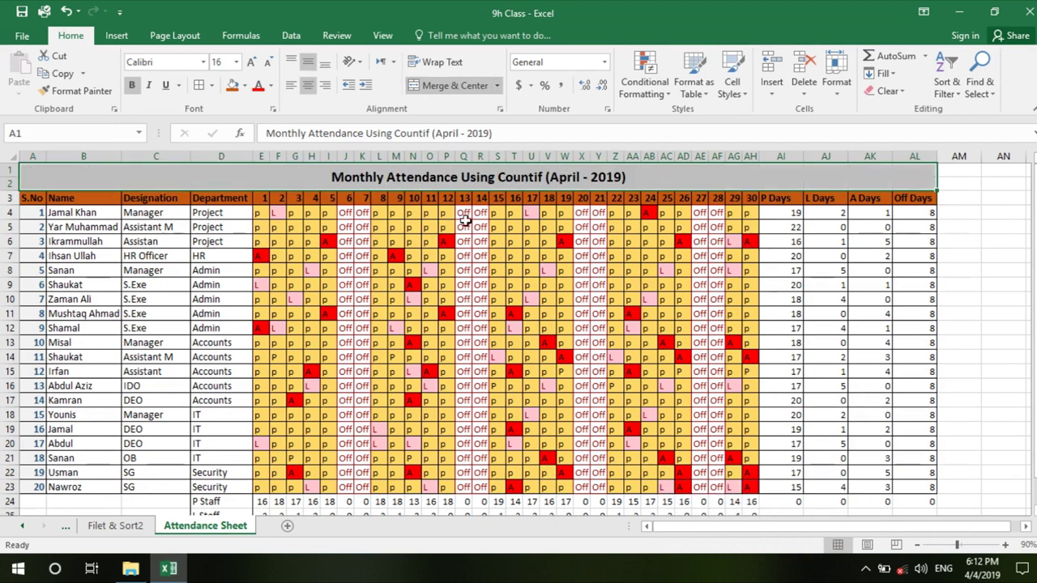
Check page breaks, zoom to 80%, and give the table A1:AL26 All Borders.
left_click(898, 545)
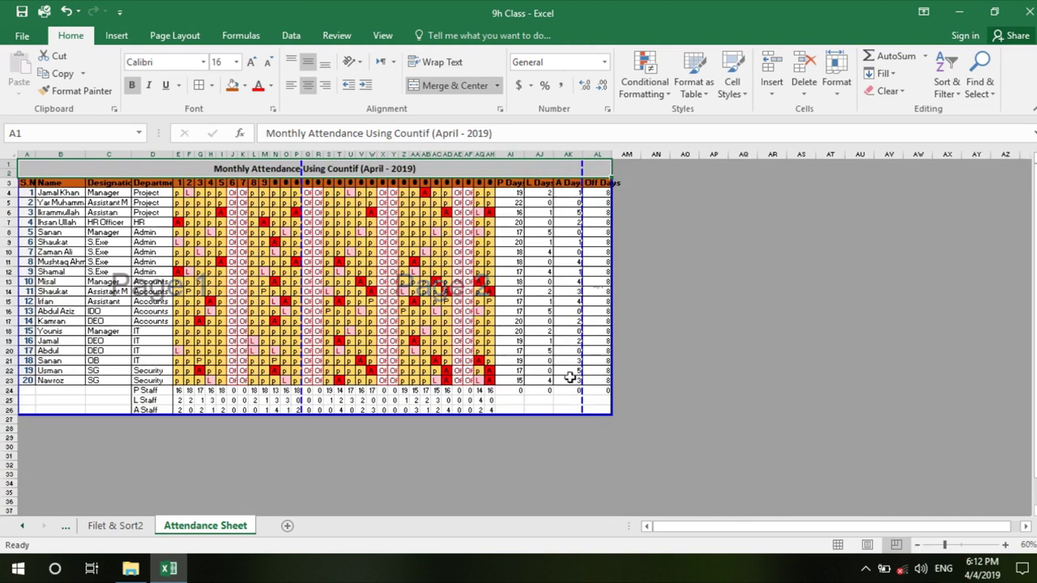
left_click(838, 546)
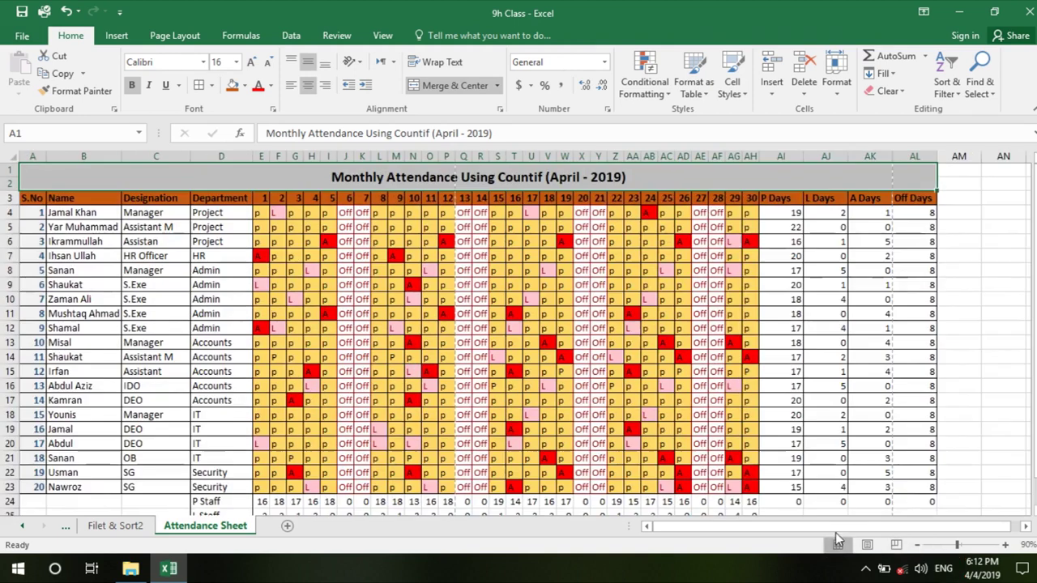
left_click(918, 544)
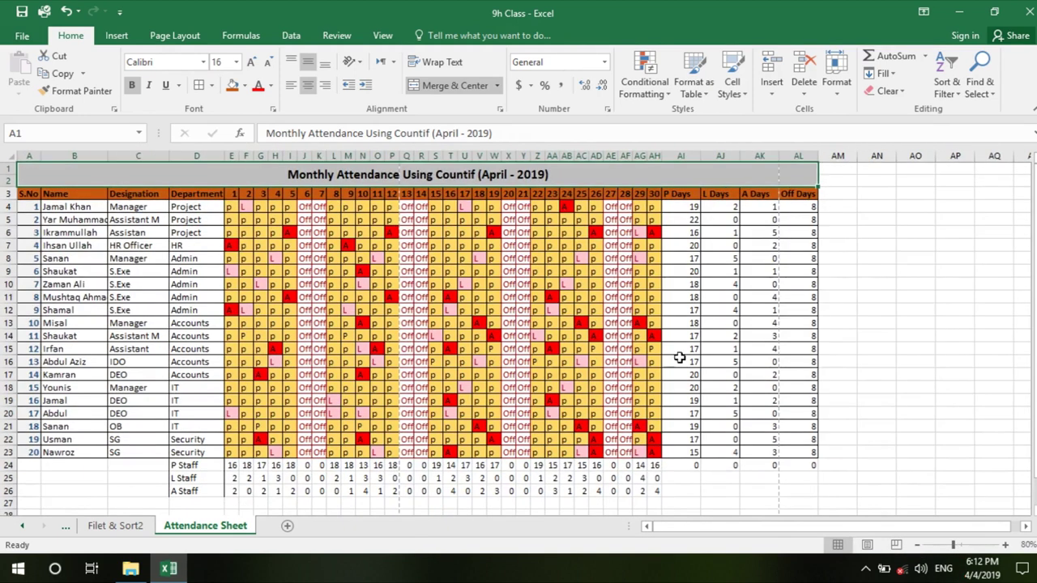
left_click_drag(431, 331, 433, 323)
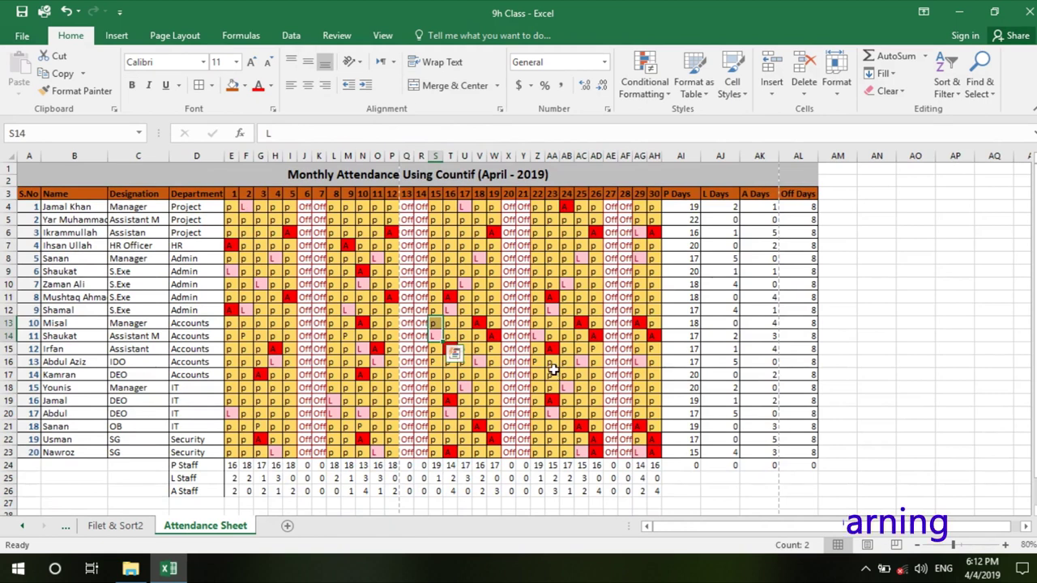
left_click_drag(88, 179, 435, 488)
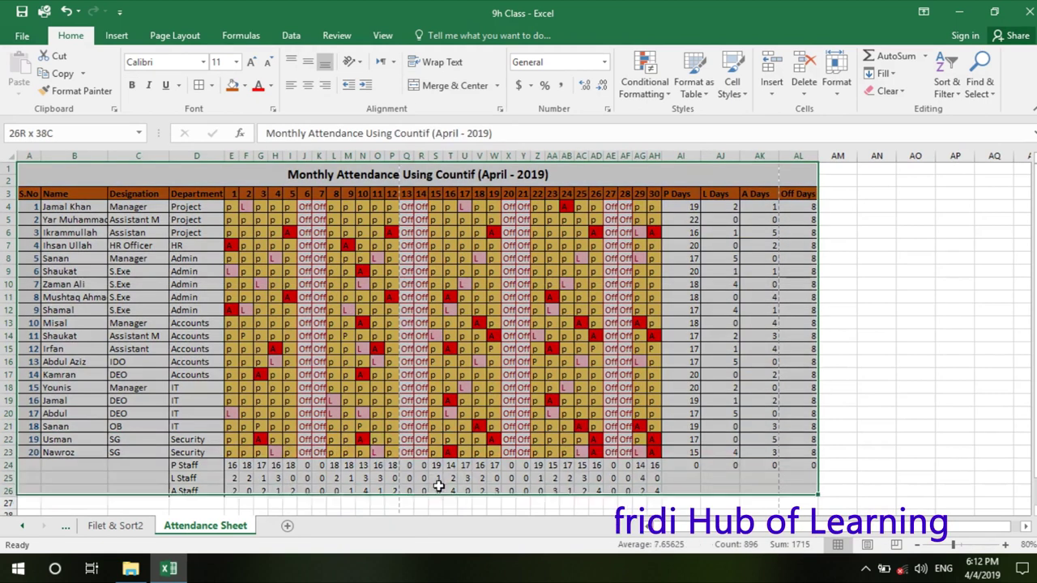
left_click(199, 85)
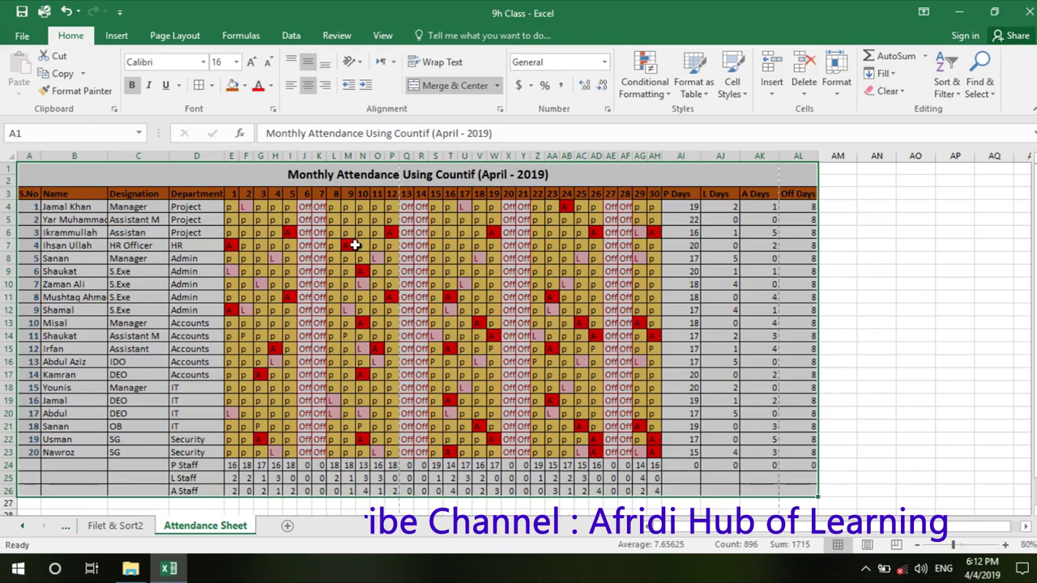
Rename the attendance sheet tab and reselect the whole table A1:AL26.
double_click(209, 527)
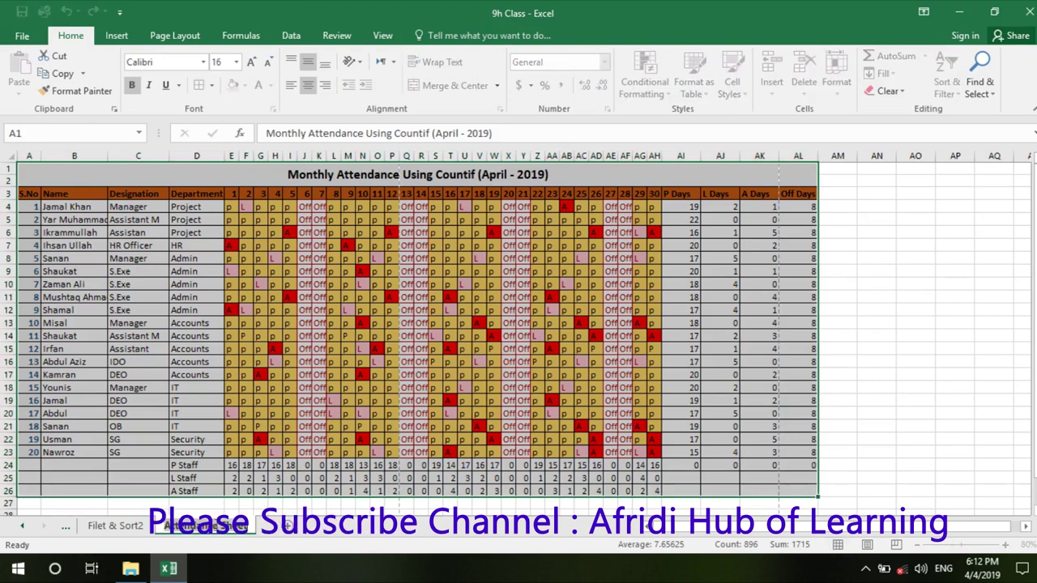
type("Abd")
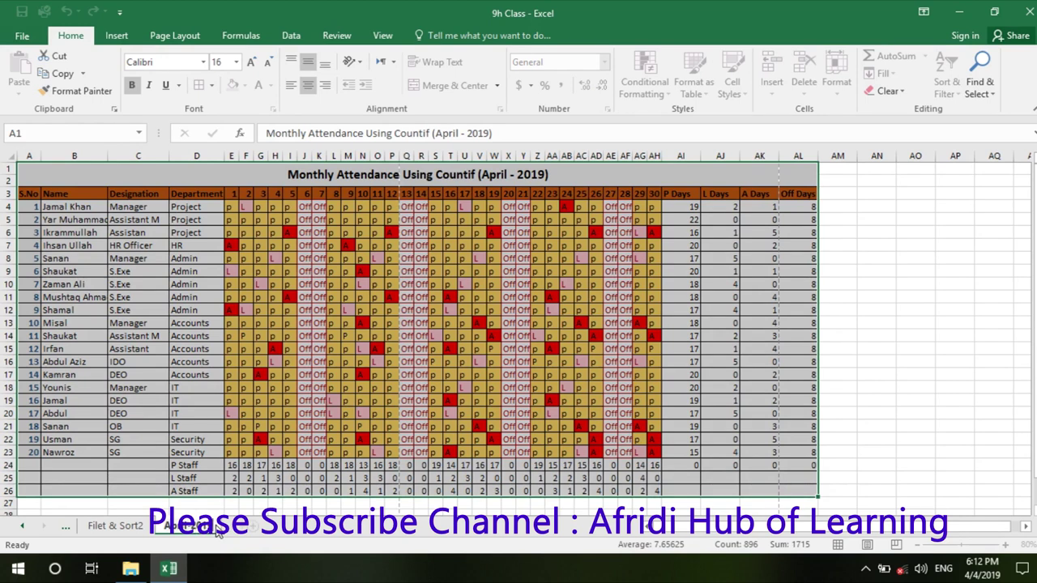
left_click(221, 392)
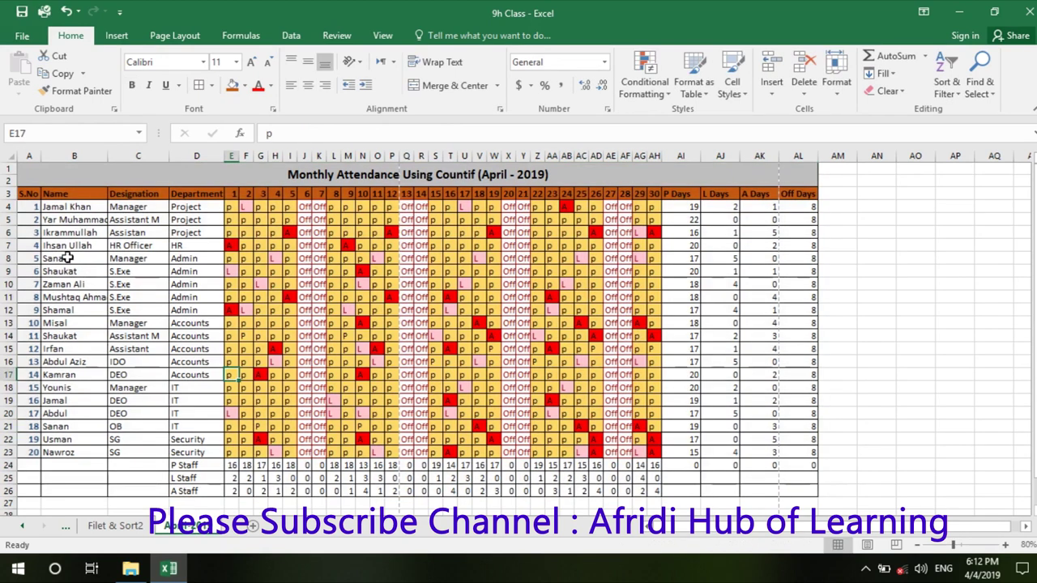
left_click_drag(69, 173, 559, 488)
Copy the attendance table and paste it into a new blank sheet.
key("ctrl+c")
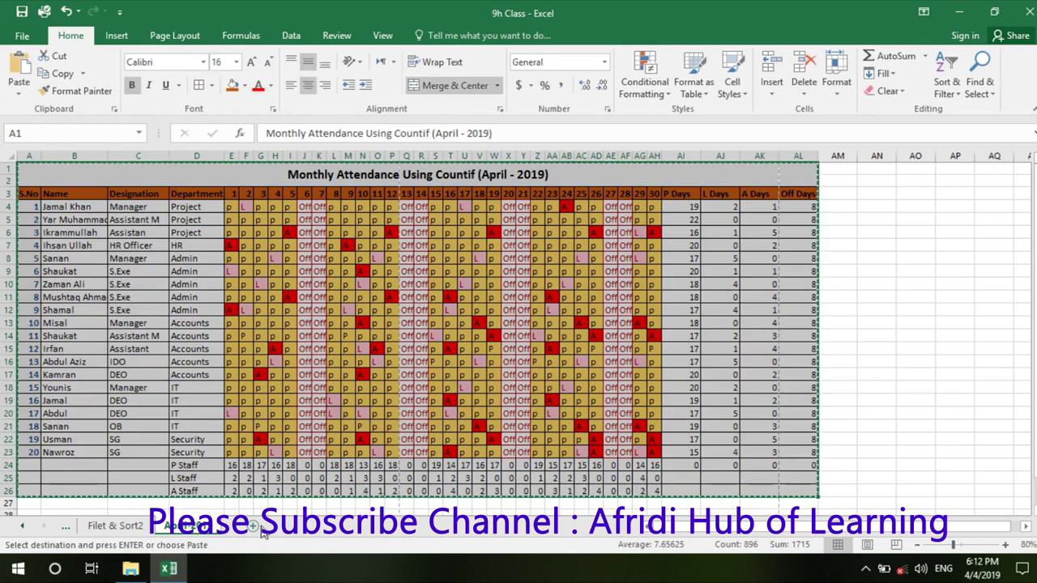
left_click(254, 526)
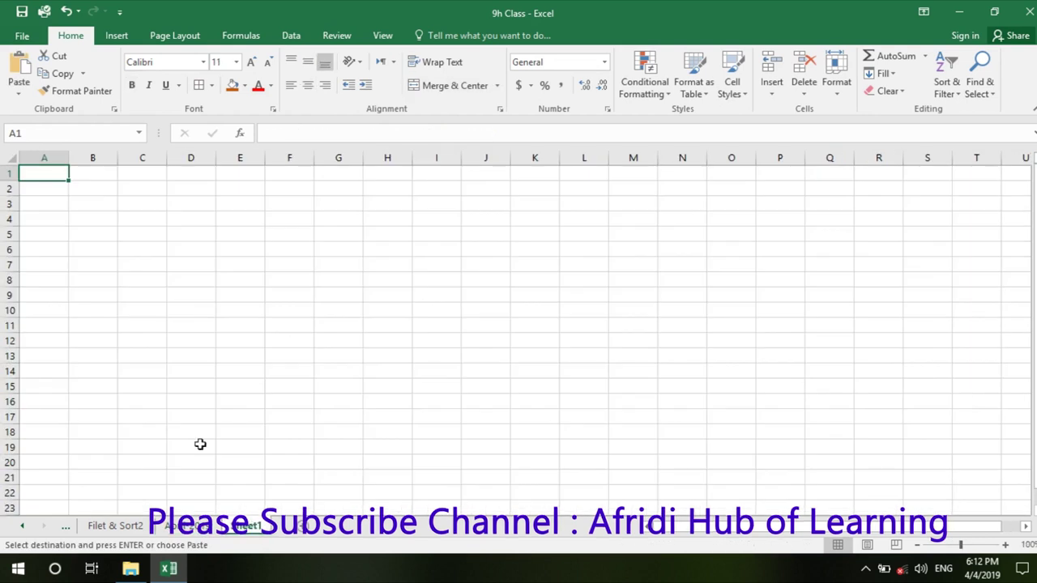
key("ctrl+v")
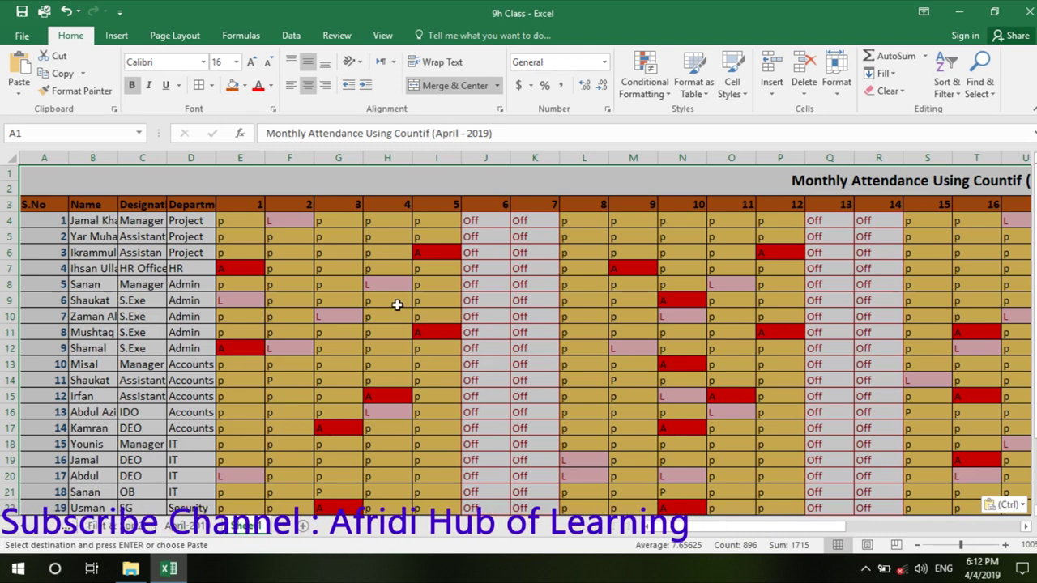
Zoom out to review the pasted copy, then undo the paste.
left_click_drag(780, 524, 798, 525)
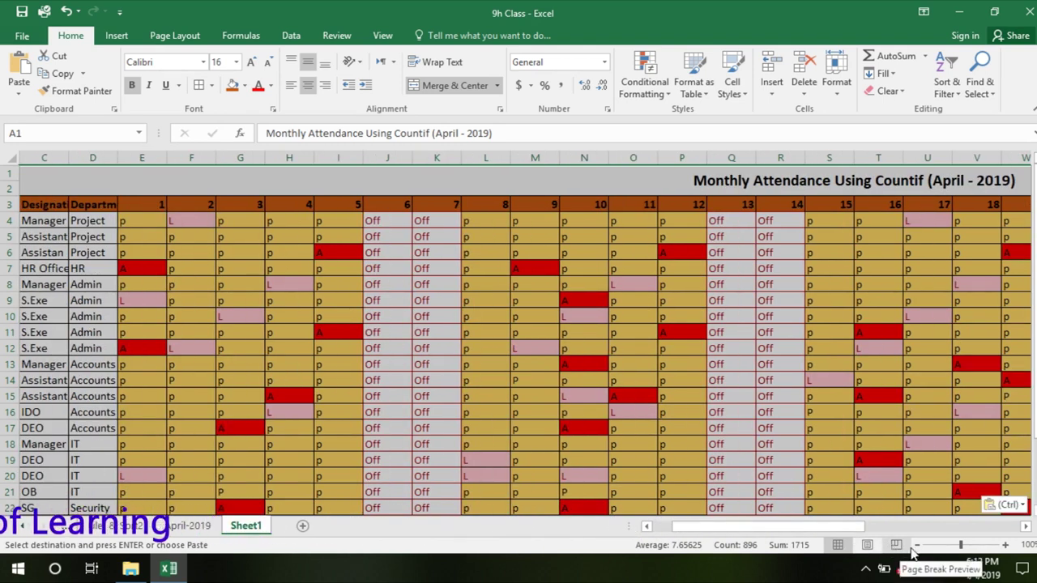
left_click(916, 546)
left_click(916, 546)
left_click(916, 546)
left_click(917, 546)
left_click(916, 546)
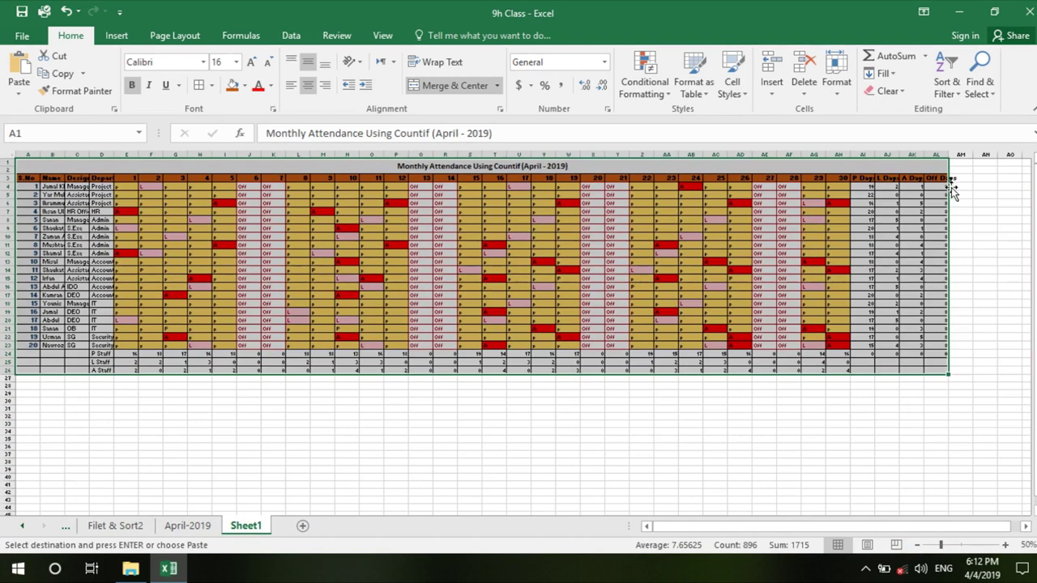
scroll(952, 192, "up", 1, "ctrl")
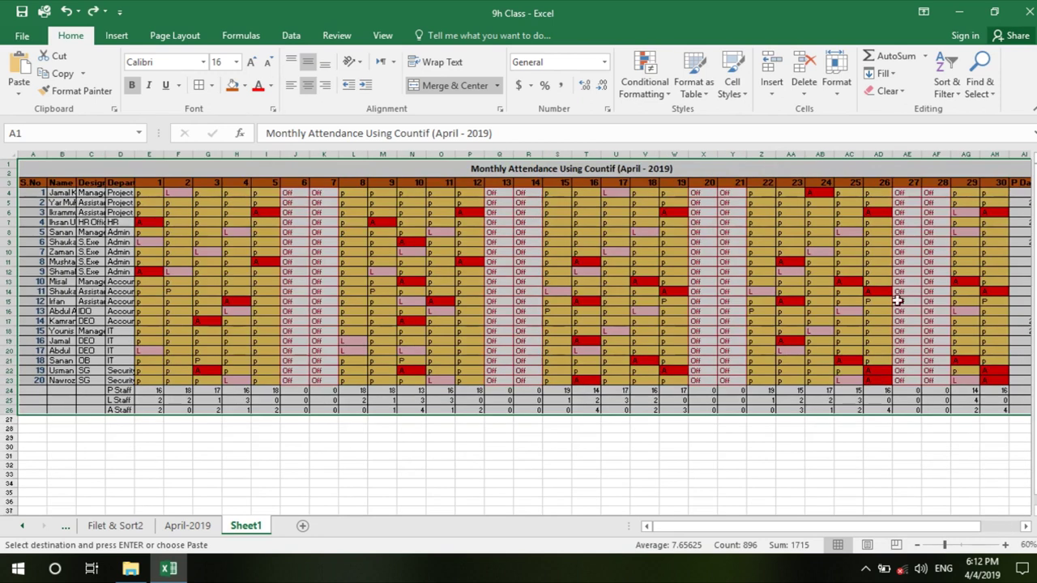
scroll(785, 402, "up", 1, "ctrl")
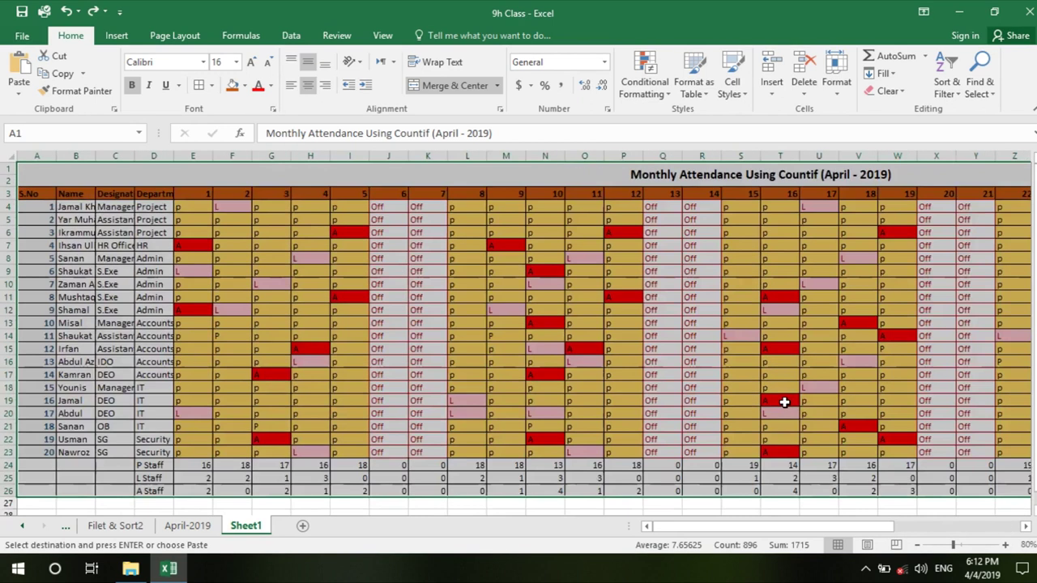
scroll(784, 402, "up", 1, "ctrl")
scroll(784, 402, "up", 1, "ctrl")
key("ctrl+z")
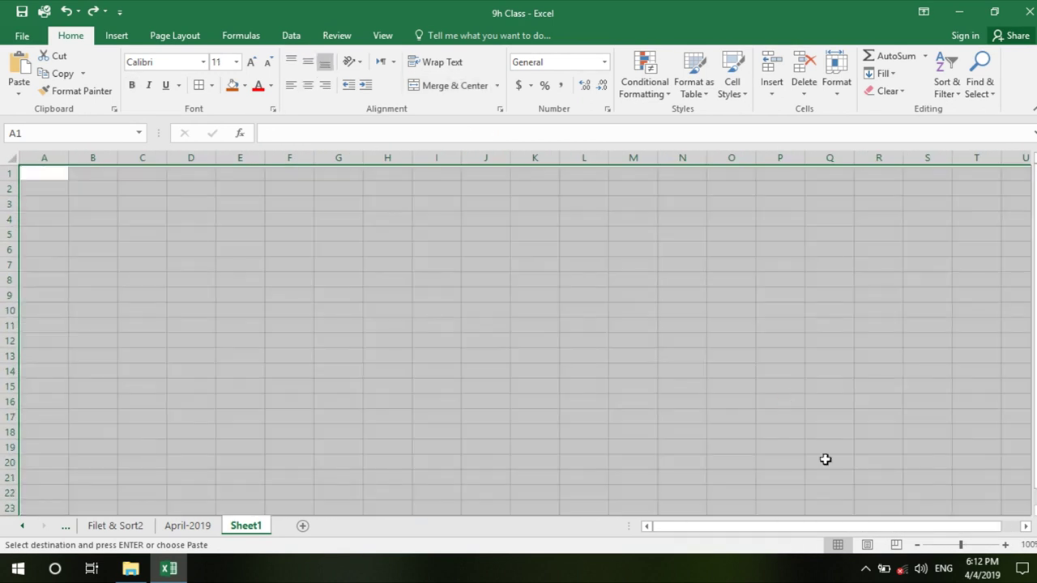
key("ctrl+z")
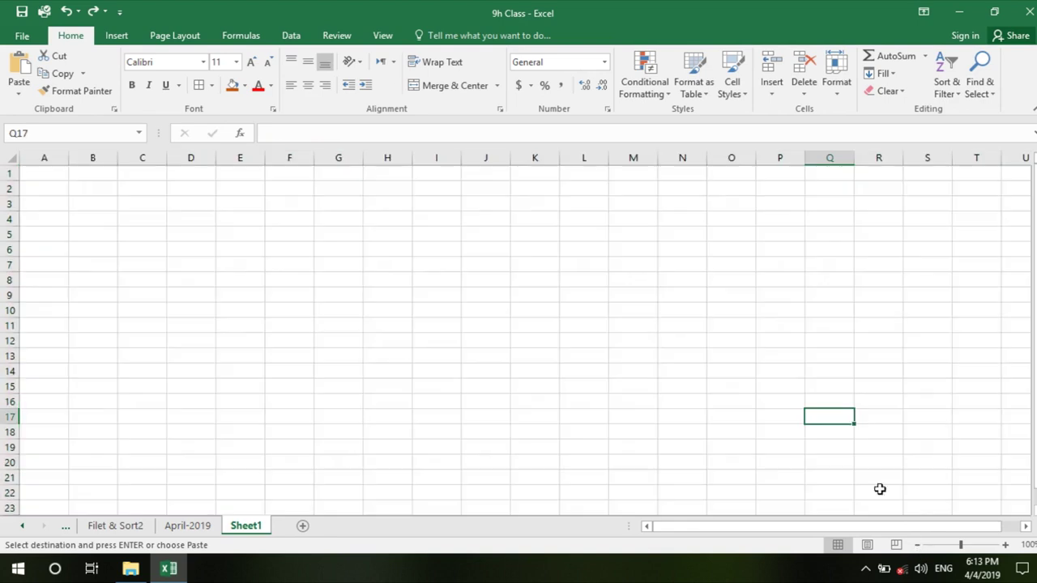
Zoom out further and paste the attendance table at cell A1.
left_click(918, 544)
left_click(917, 545)
left_click(917, 544)
left_click(918, 545)
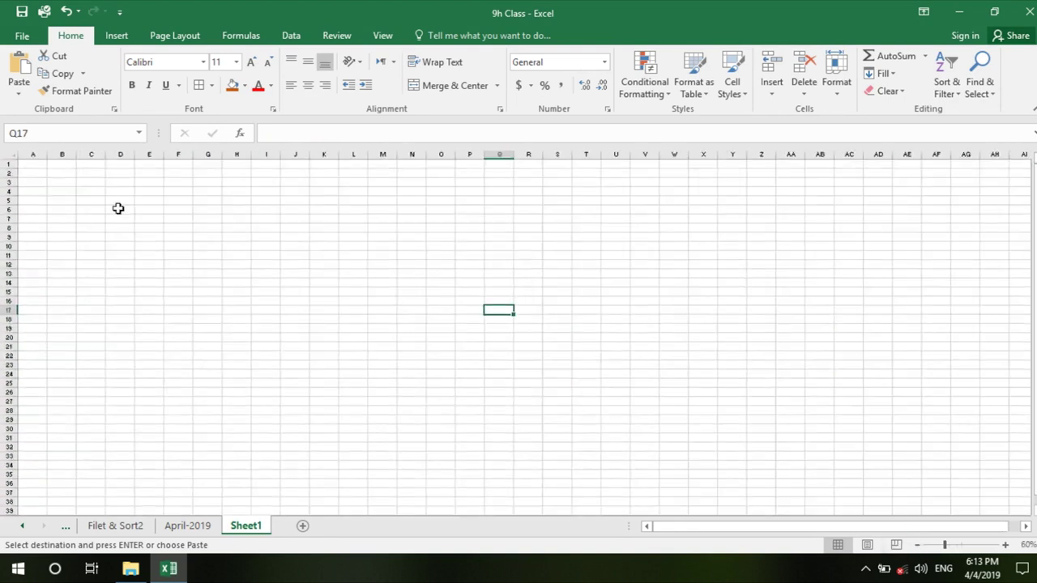
left_click(44, 164)
key("ctrl+v")
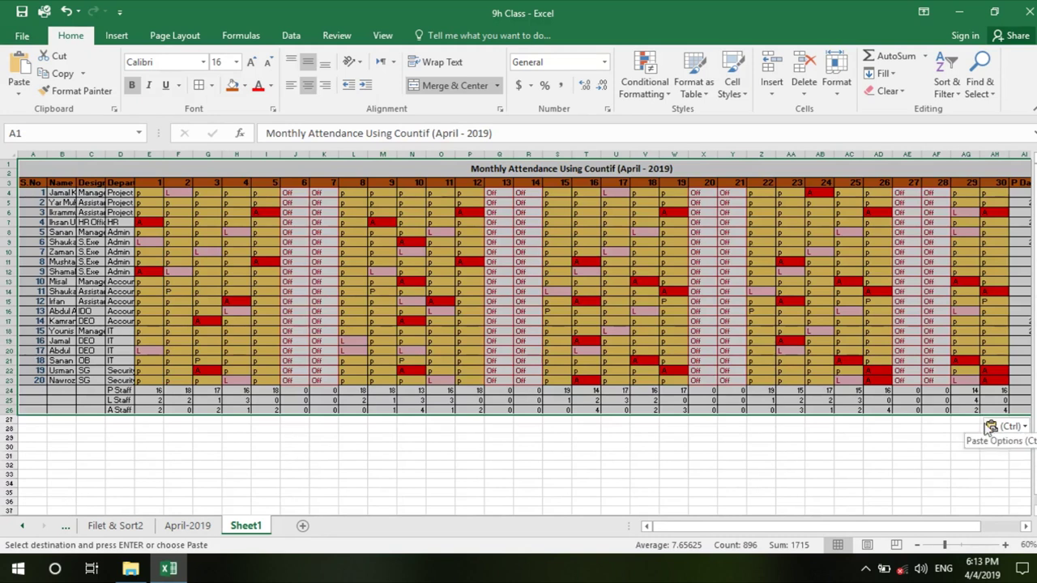
Apply Keep Source Column Widths to the pasted table, then zoom back in.
left_click(1025, 427)
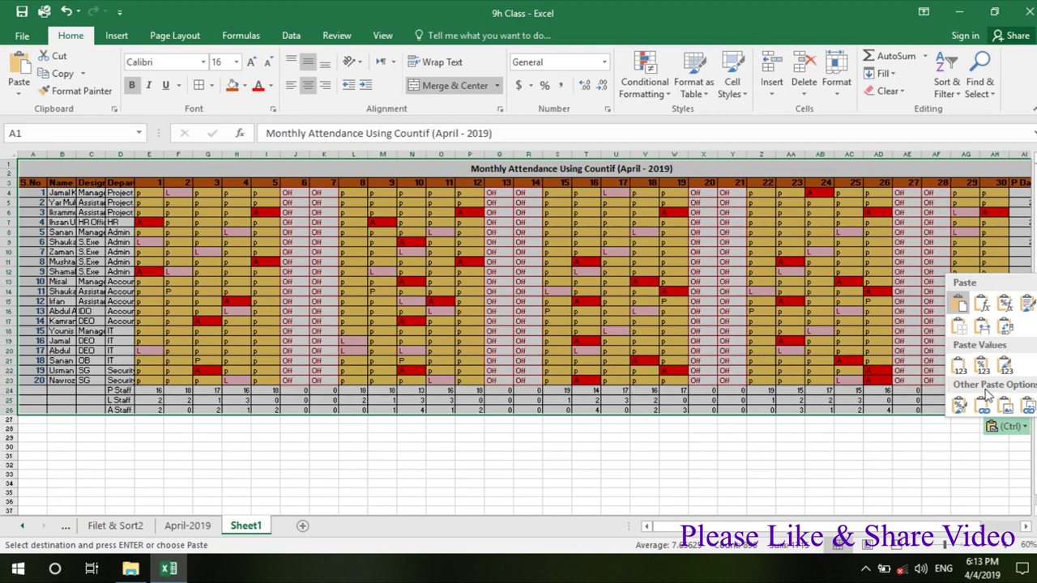
left_click(983, 327)
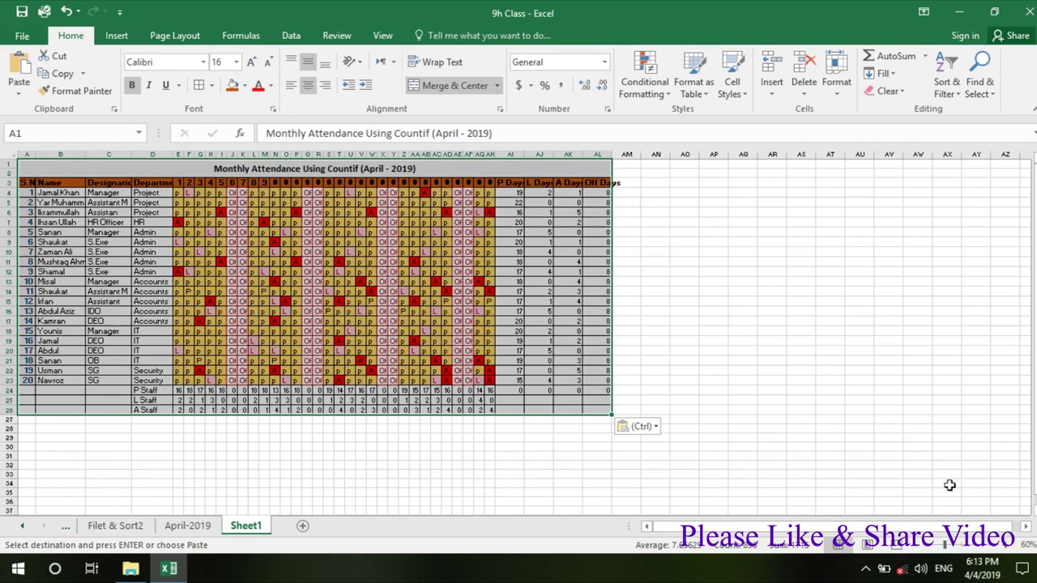
left_click(1013, 547)
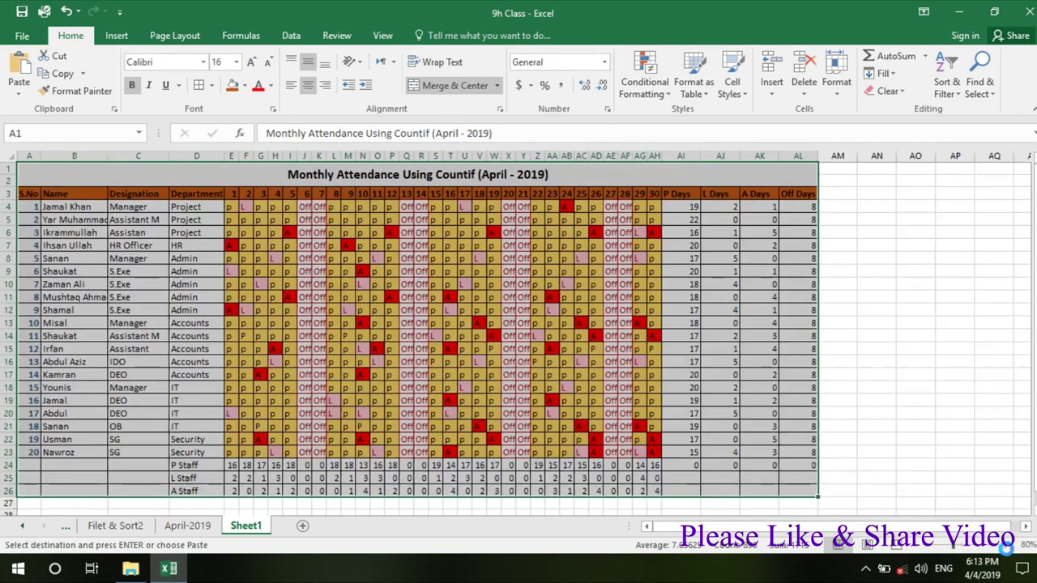
Change the title's month from April to May.
left_click(1013, 547)
left_click(616, 290)
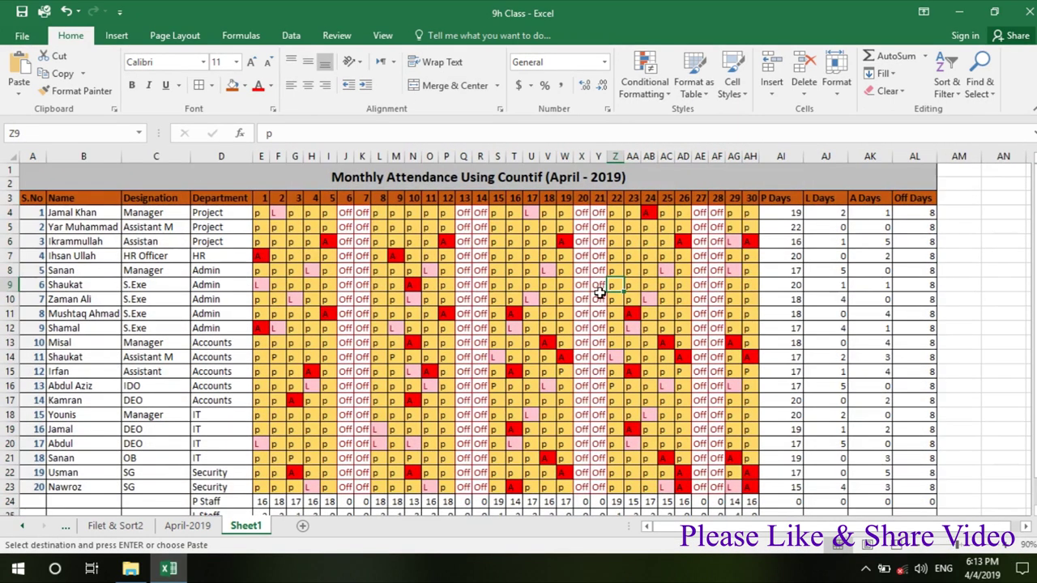
left_click(792, 210)
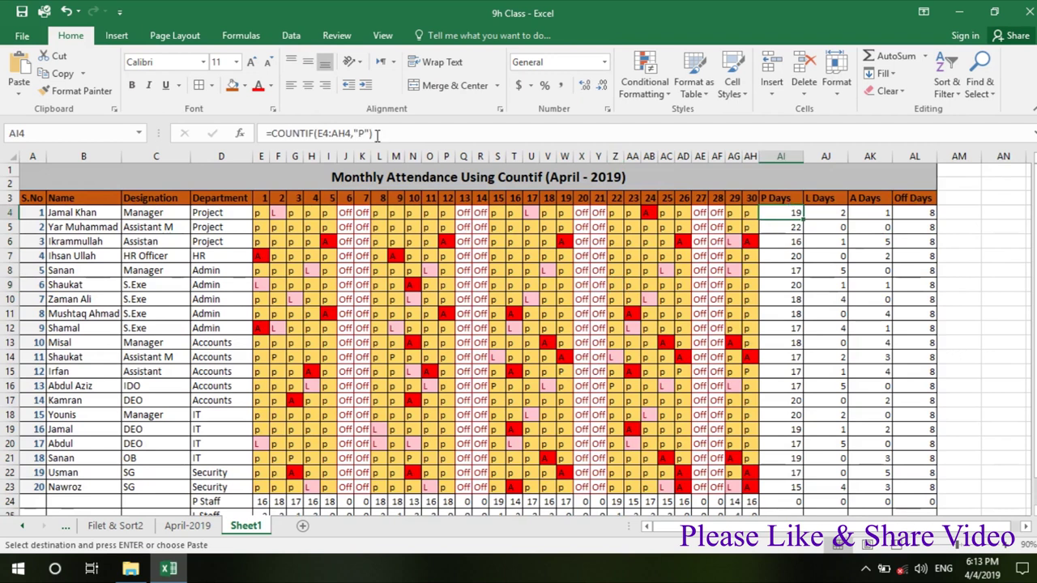
double_click(577, 176)
key("BackSpace")
key("BackSpace")
key("BackSpace")
key("BackSpace")
key("BackSpace")
type("May")
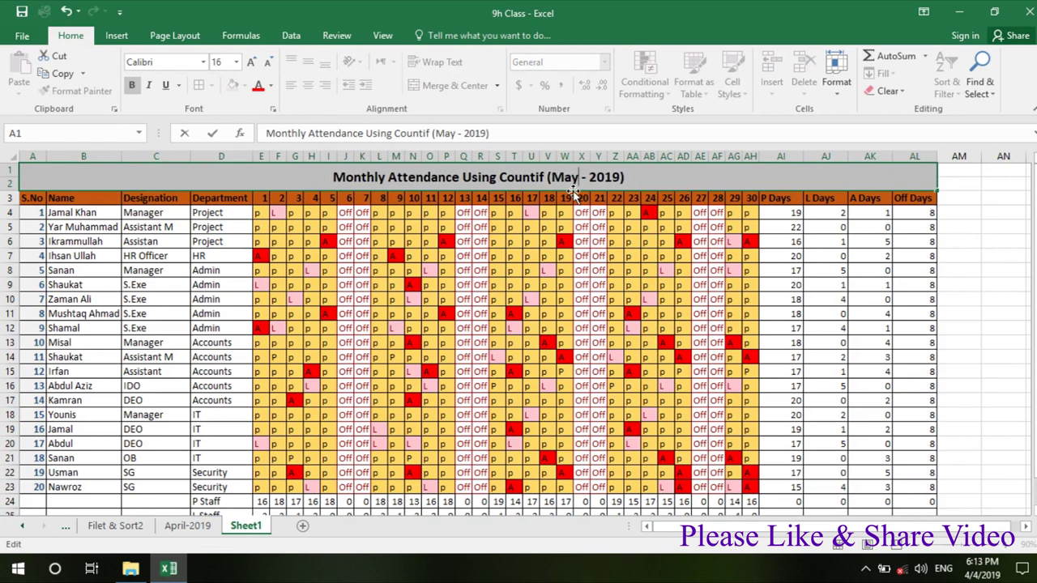
left_click(244, 523)
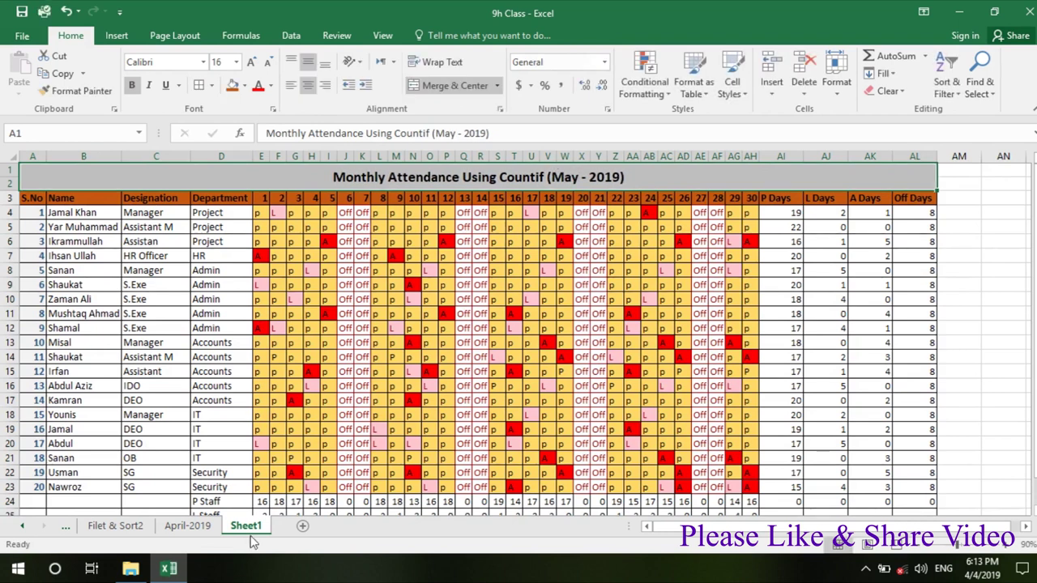
Rename the Sheet1 tab to May-2019.
double_click(252, 529)
type("May-2018")
key("BackSpace")
type("9")
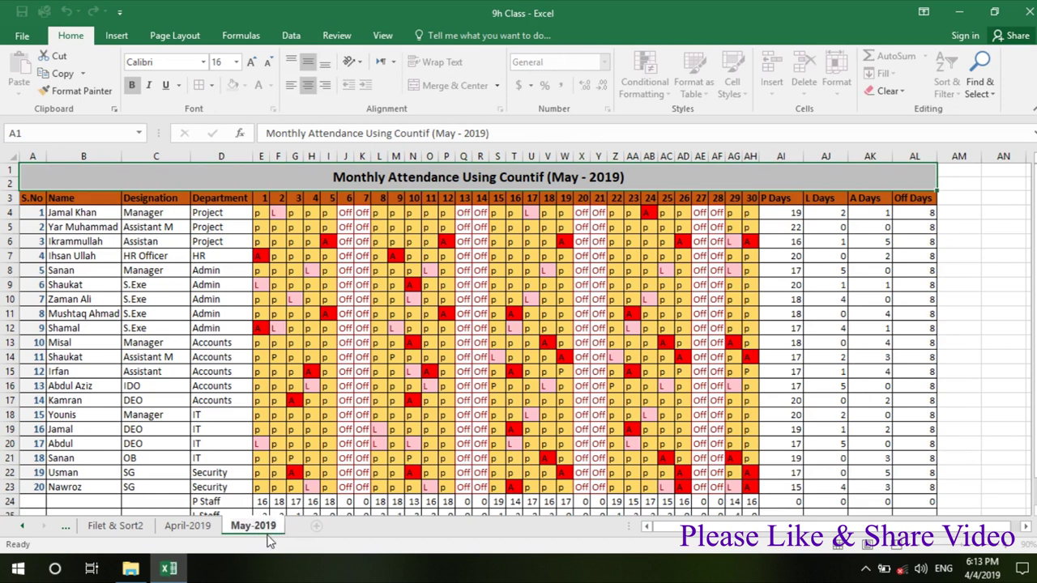
left_click(293, 388)
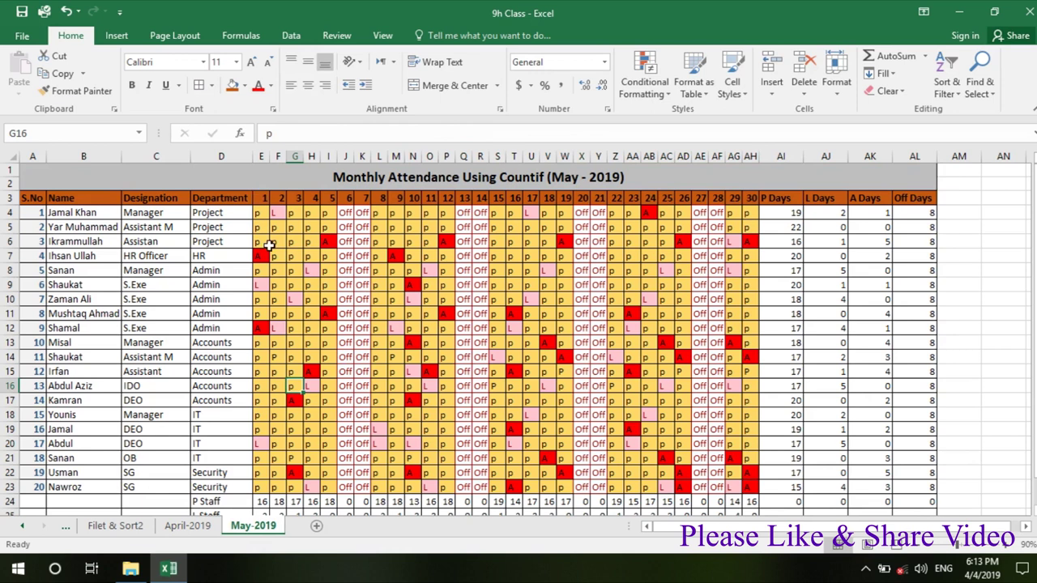
Clear the copied attendance entries from the daily grid.
mouse_move(258, 213)
left_mouse_down()
mouse_move(852, 499)
mouse_move(741, 517)
mouse_move(752, 448)
left_mouse_up()
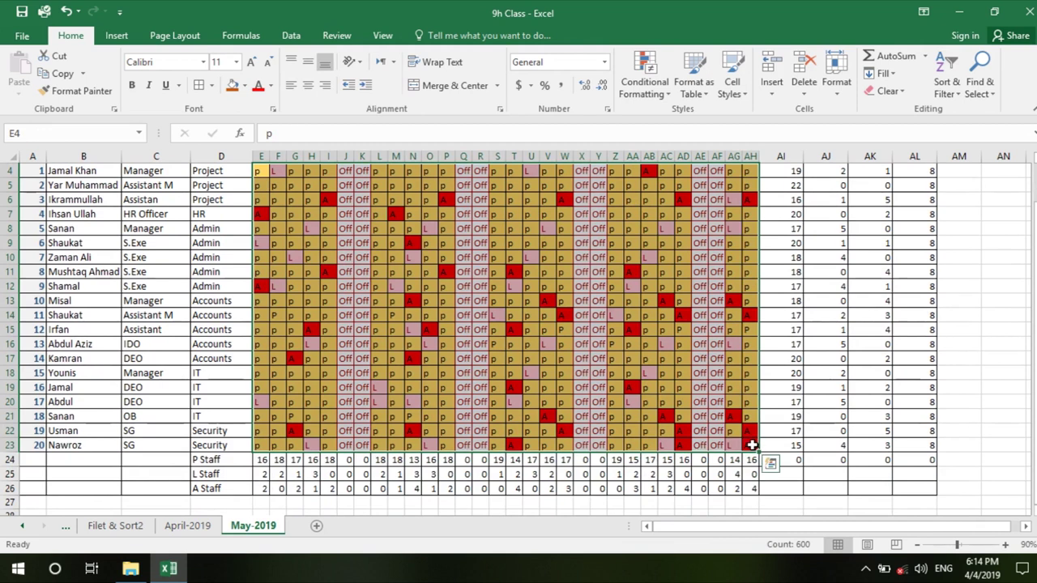
key("Delete")
scroll(821, 232, "up", 1)
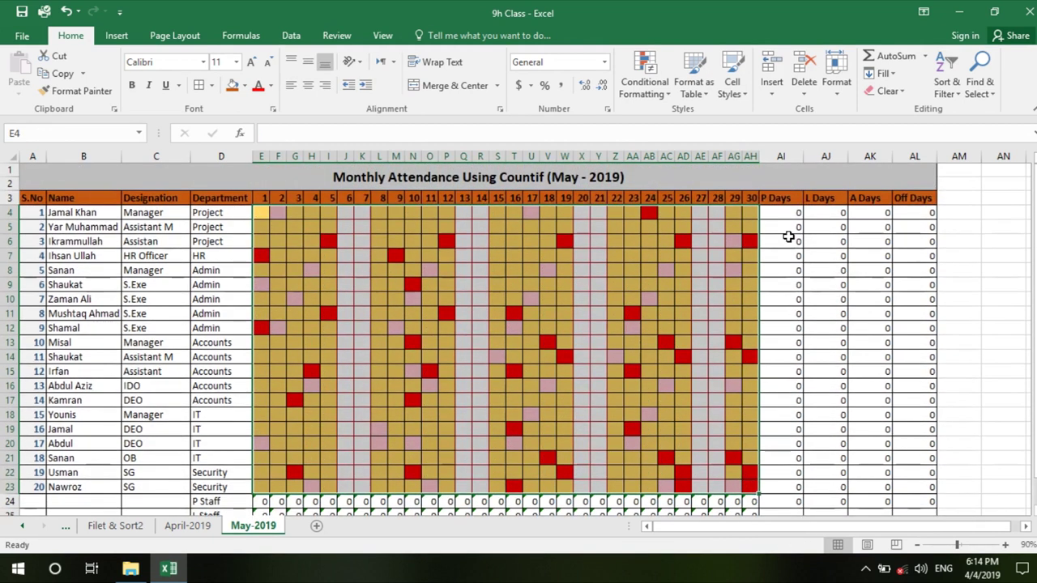
left_click(497, 270)
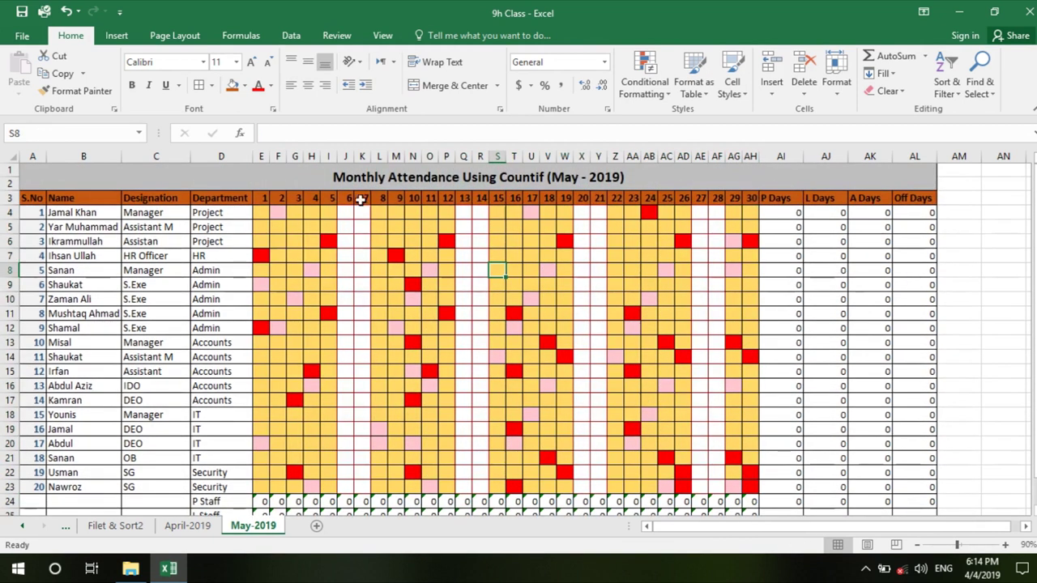
Enter test values a in E4 and P in F4, verifying the AK4 COUNTIF, then select the grid.
left_click(262, 213)
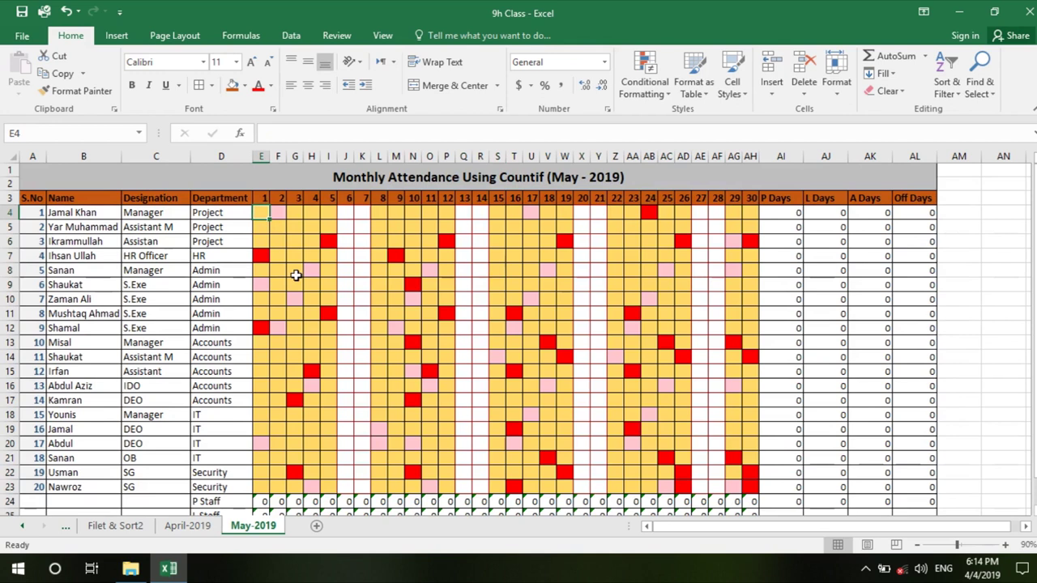
type("a")
key("Tab")
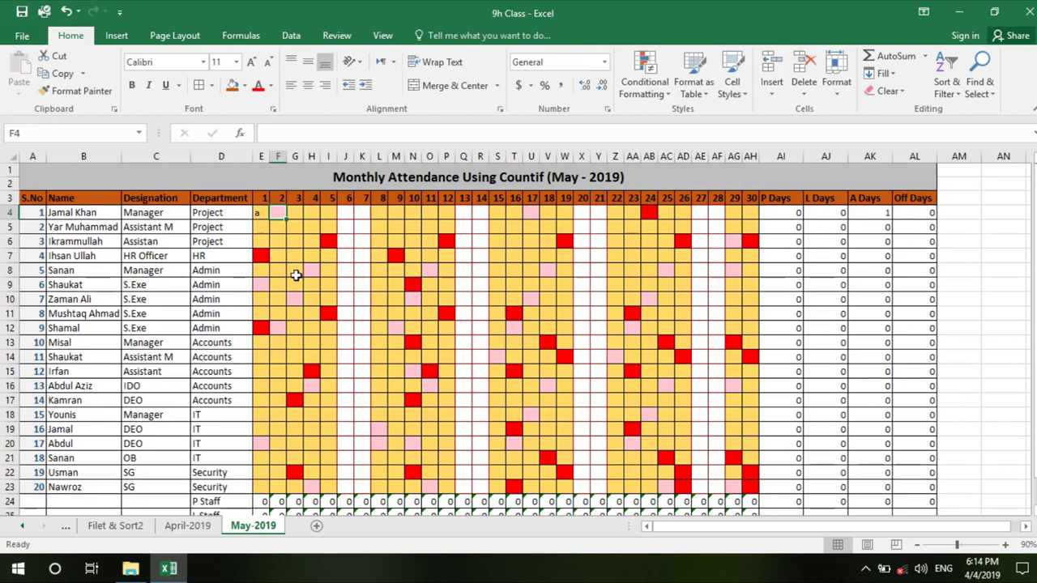
left_click(867, 205)
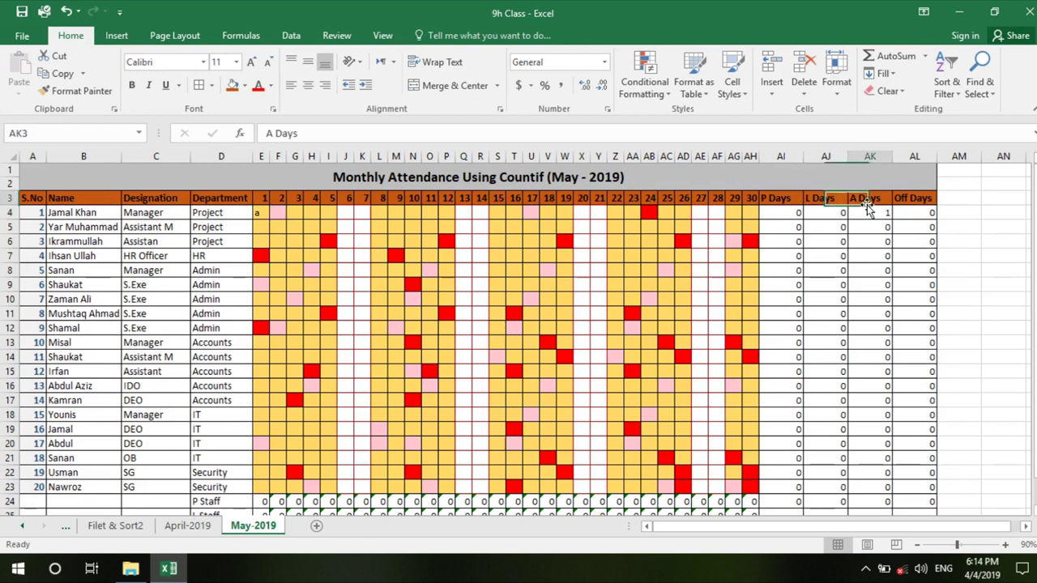
left_click(872, 214)
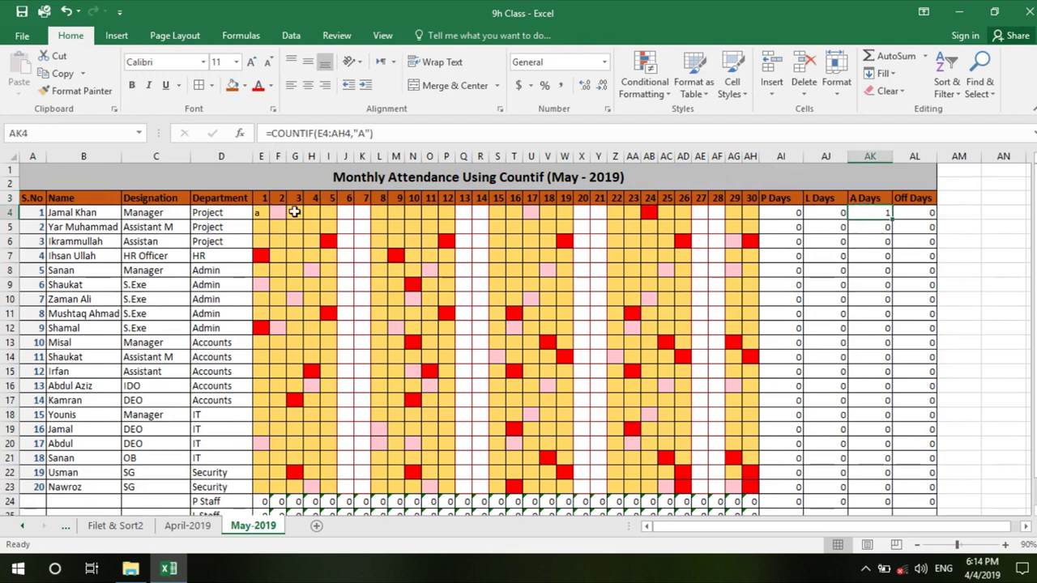
left_click(296, 214)
left_click(277, 214)
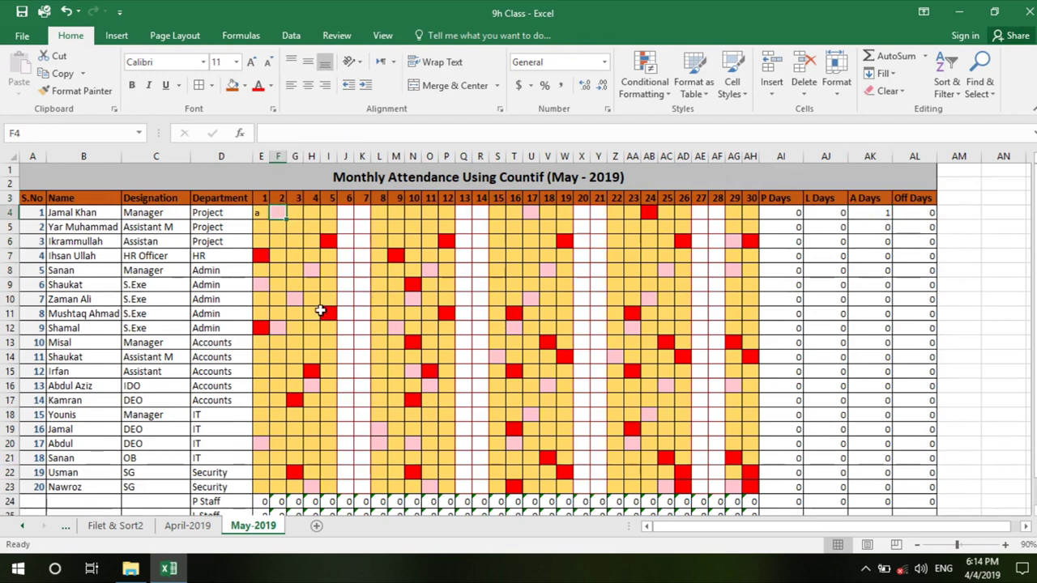
type("P")
key("Return")
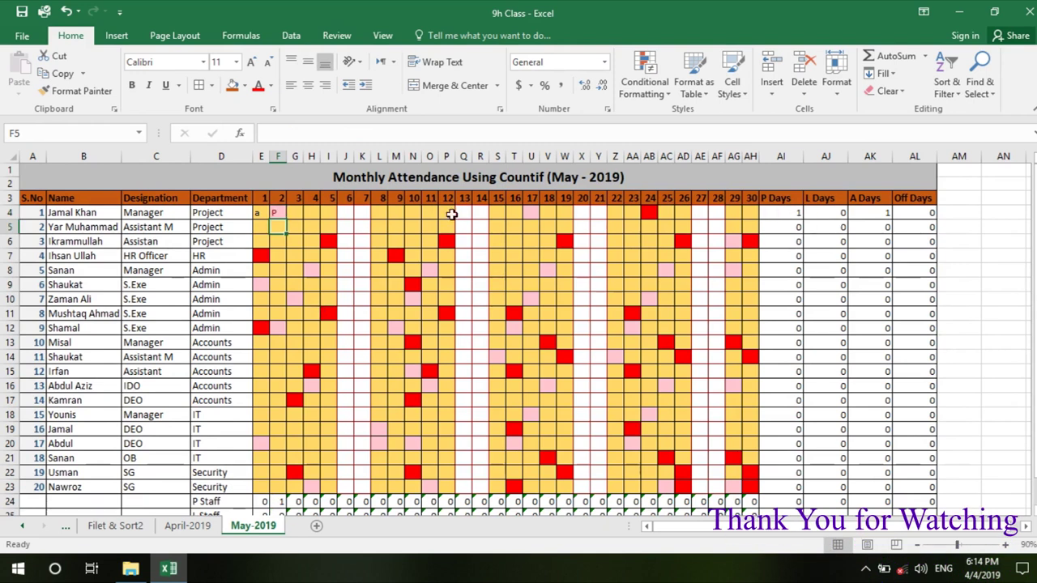
mouse_move(267, 213)
left_mouse_down()
mouse_move(727, 466)
mouse_move(755, 459)
left_mouse_up()
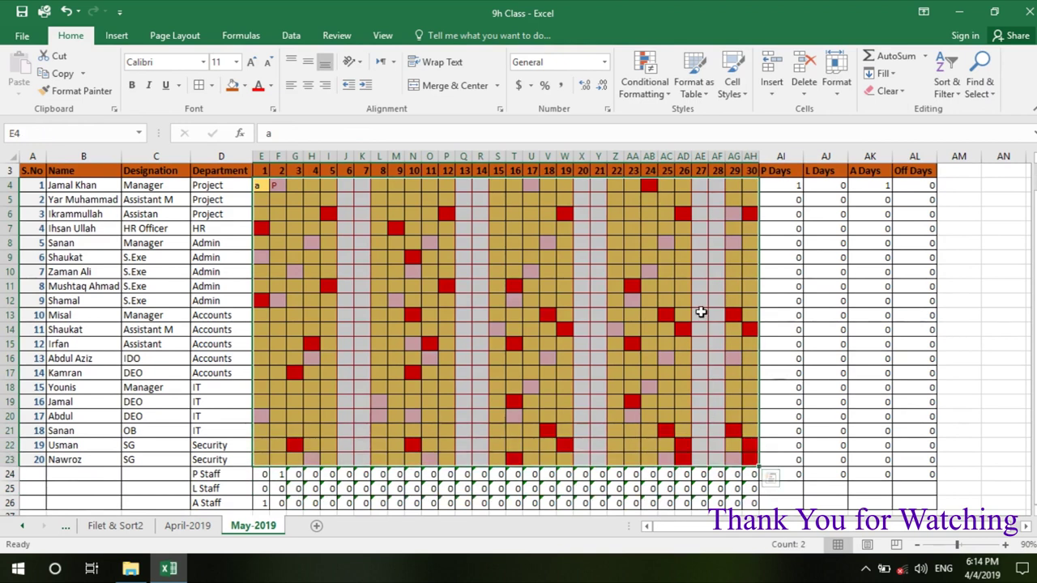
Clear the old conditional formatting rules from the May-2019 grid.
left_click(666, 96)
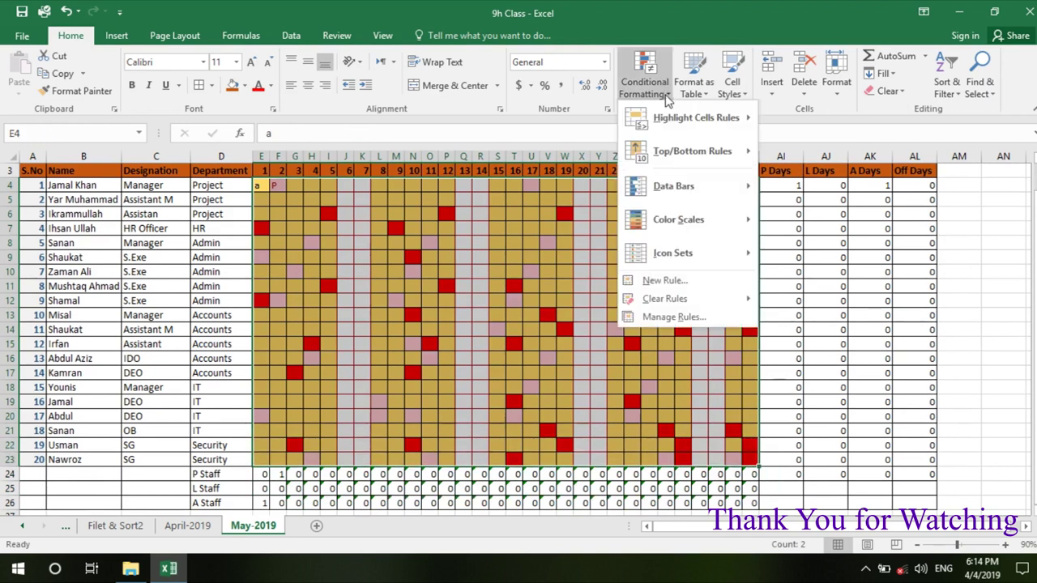
mouse_move(685, 306)
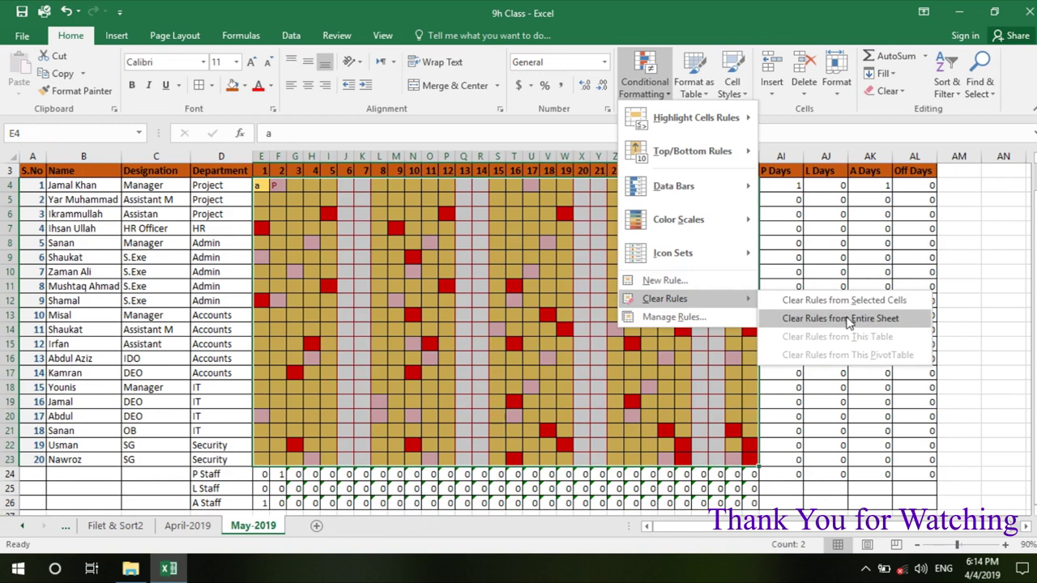
left_click(859, 302)
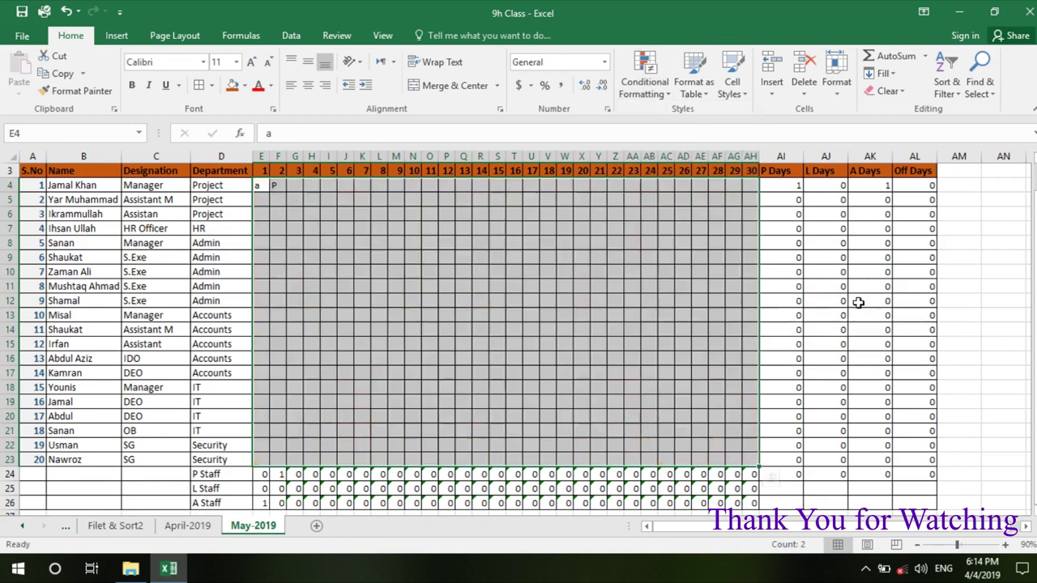
Highlight cells containing 'a' with Light Red Fill and Dark Red Text.
left_click(645, 81)
mouse_move(689, 134)
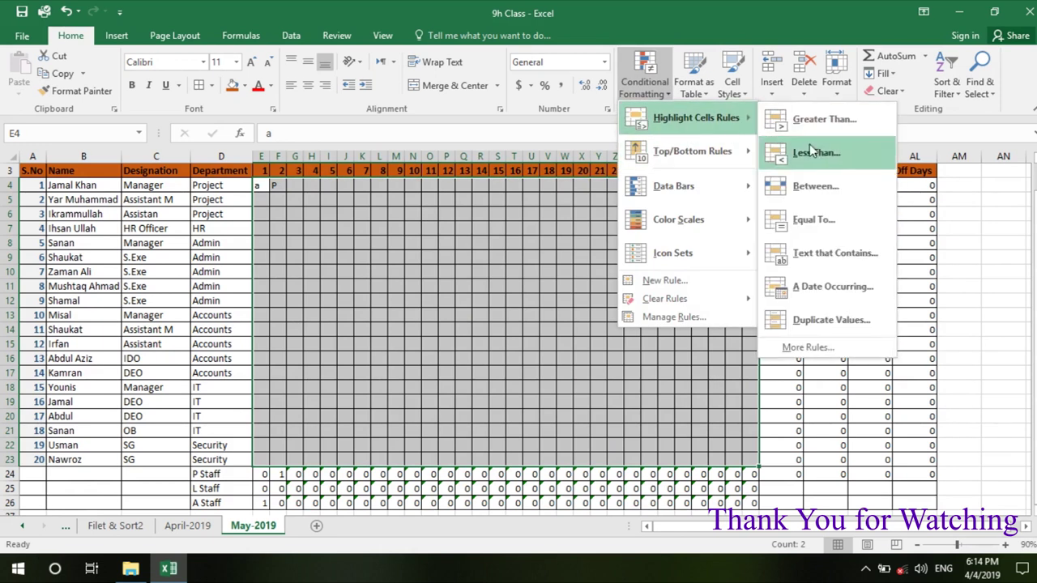
left_click(835, 253)
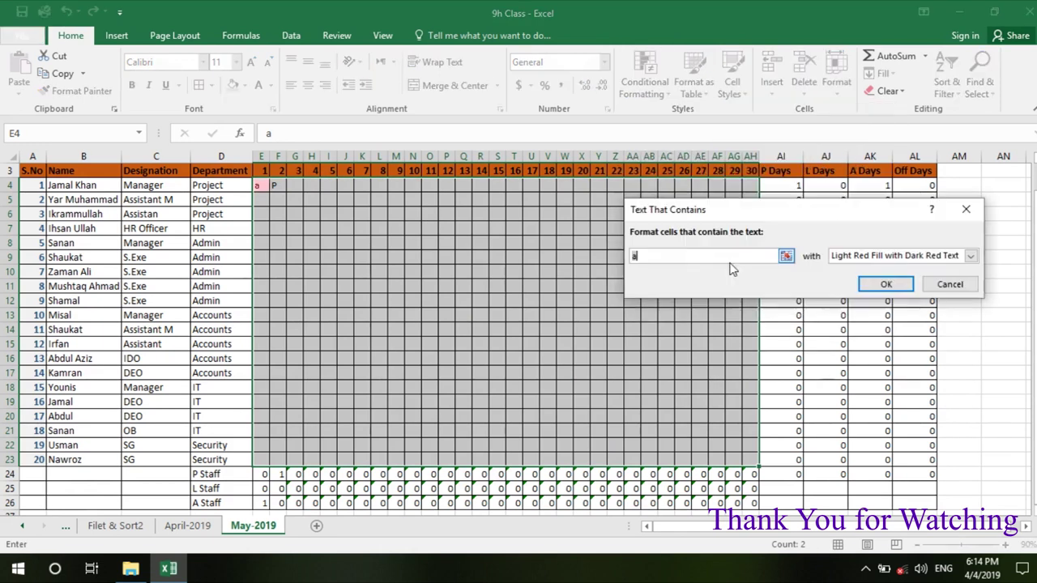
left_click(882, 285)
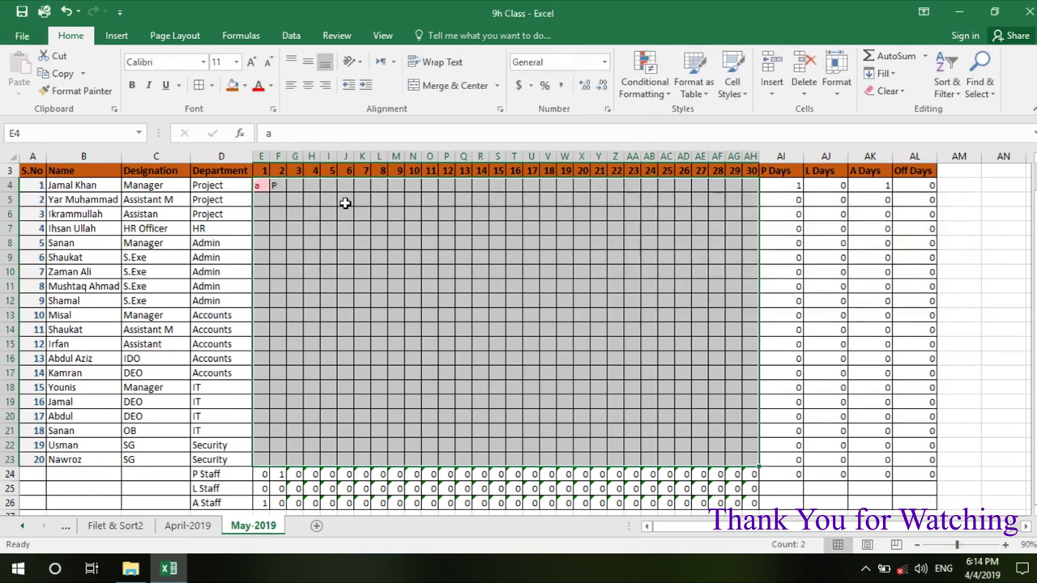
left_click(348, 203)
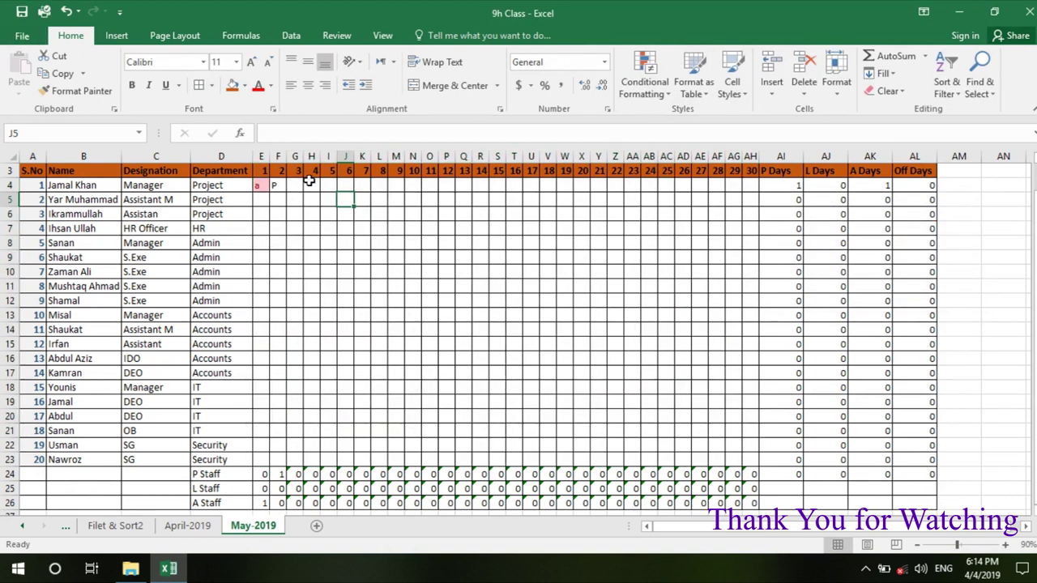